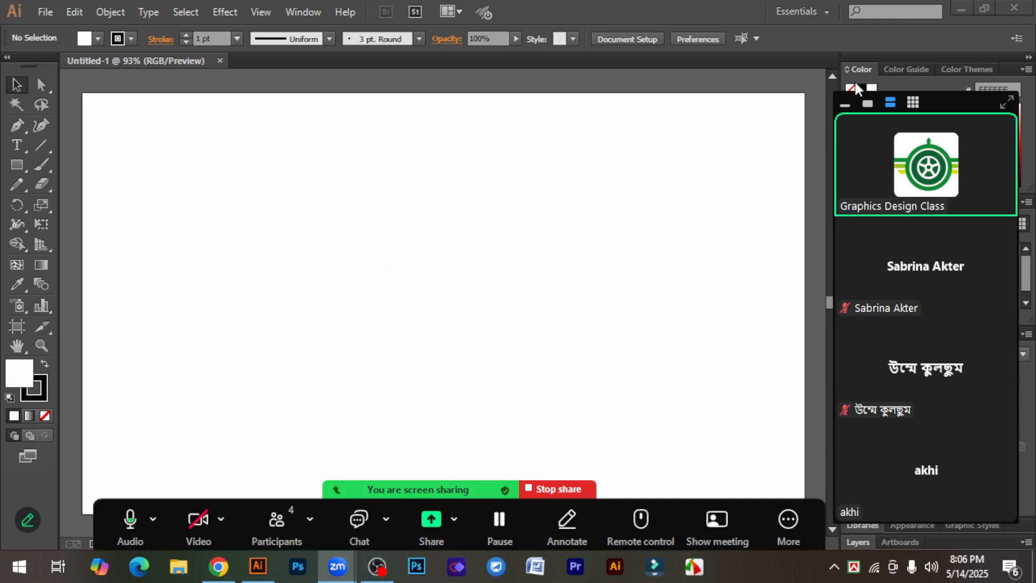
# Step: Collapse the Zoom participant video window and move it clear of the color, swatch and gradient controls
pyautogui.moveTo(840, 102); pyautogui.dragTo(835, 102)
pyautogui.click(839, 103)
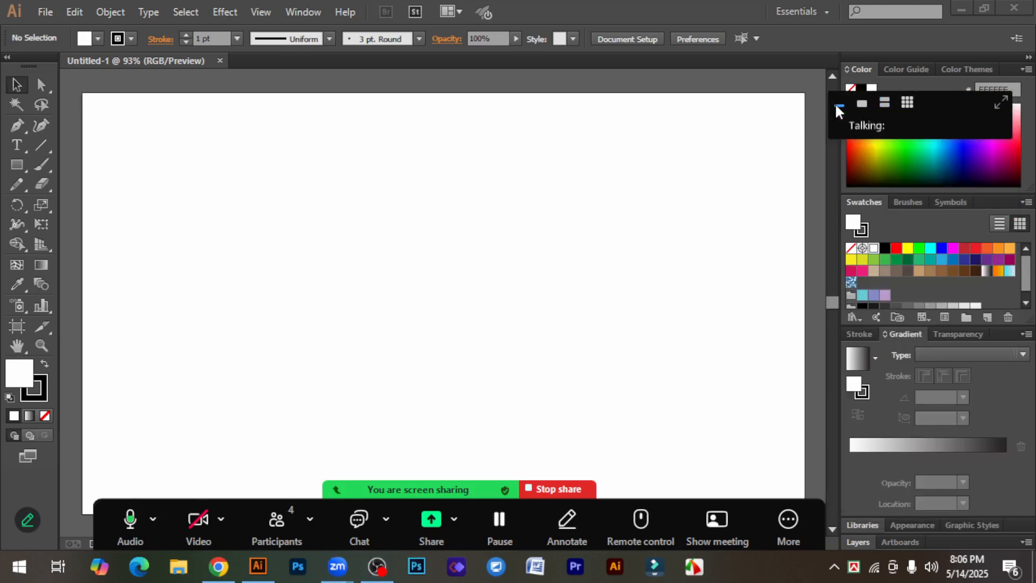
pyautogui.moveTo(932, 104); pyautogui.dragTo(941, 510)
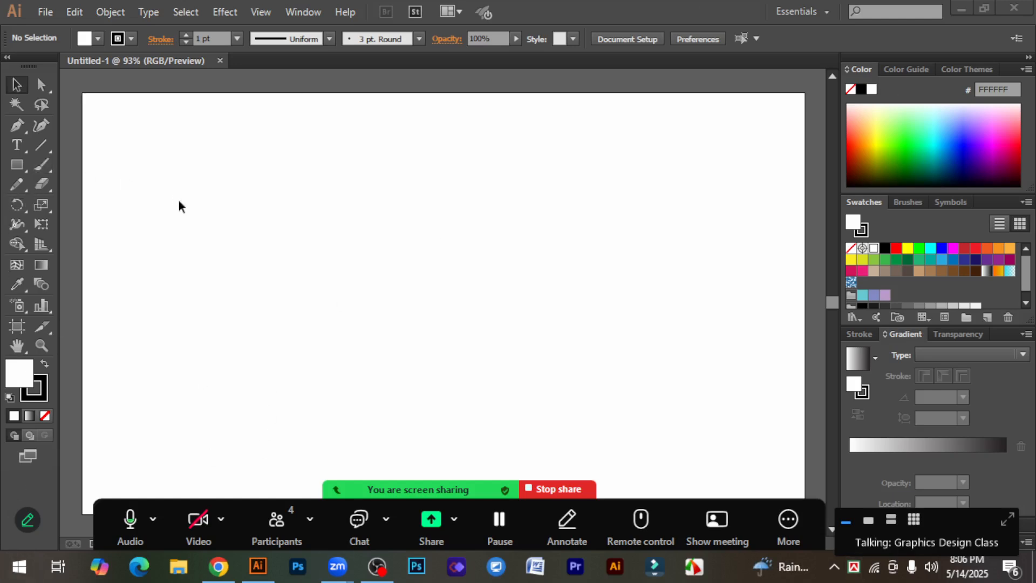
# Step: Approve the participant's request to record the Zoom meeting and dismiss the recording notice while opening the Pen tool variants
pyautogui.click(18, 126)
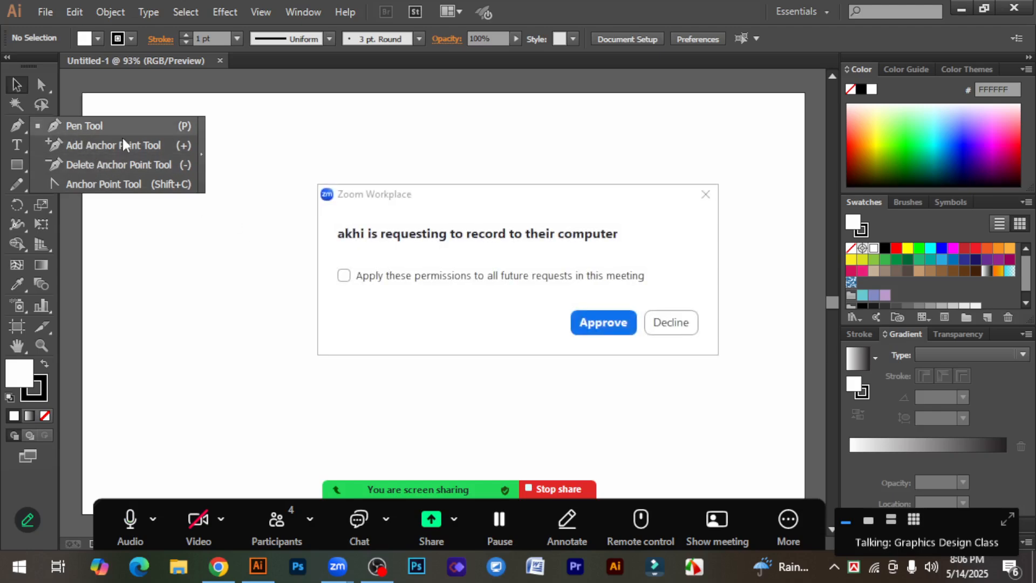
pyautogui.click(598, 323)
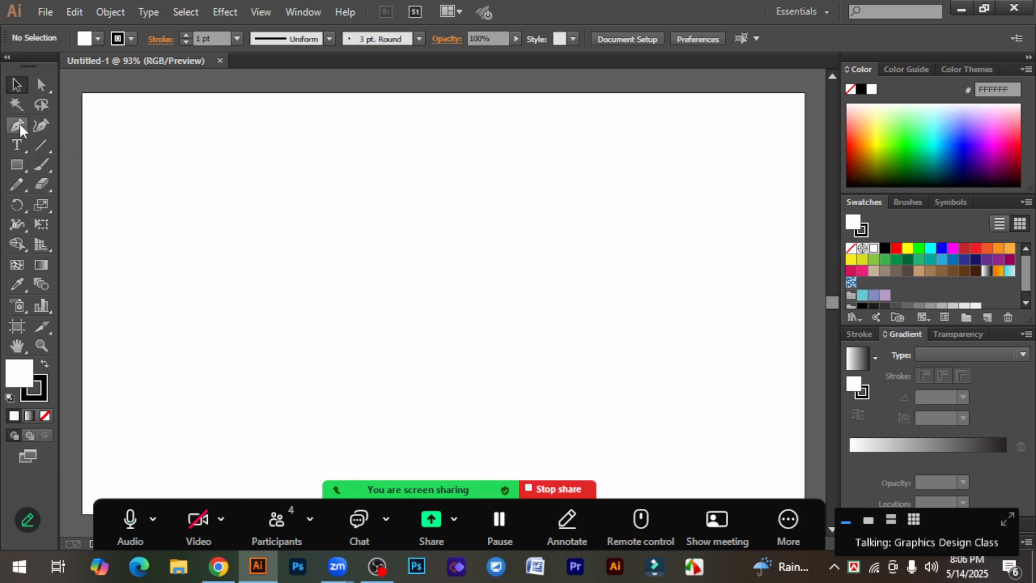
pyautogui.moveTo(18, 122); pyautogui.dragTo(87, 133)
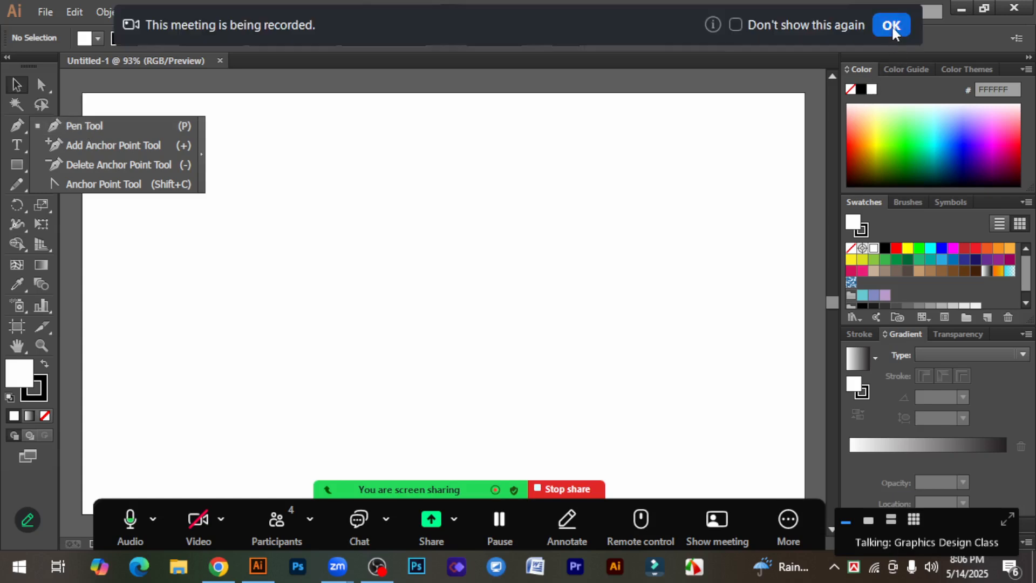
pyautogui.click(892, 25)
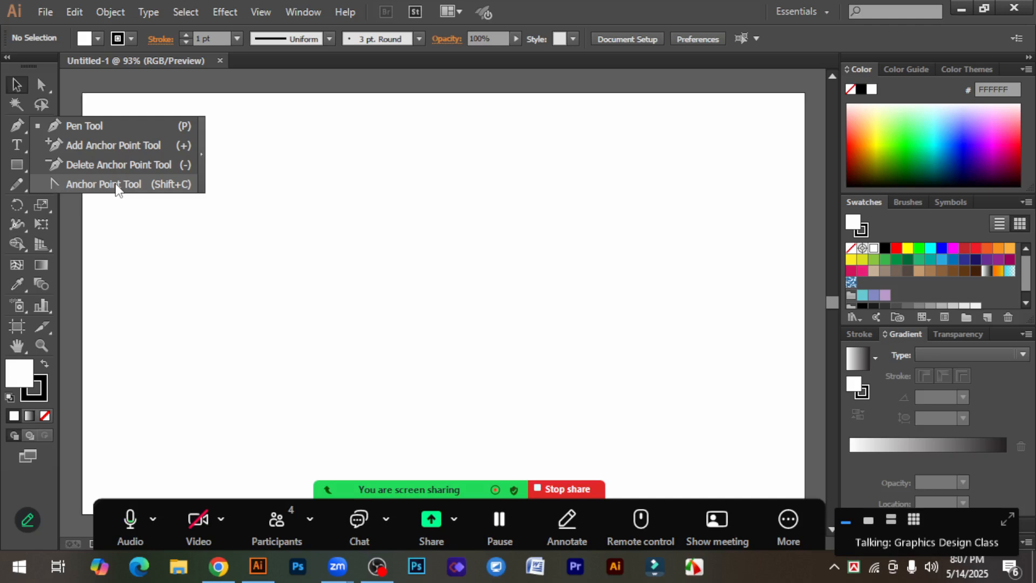
# Step: Draw a downward-bowing Pen tool segment from about X 270, Y 291 px to a smooth anchor at about X 519, Y 291 px
pyautogui.click(93, 125)
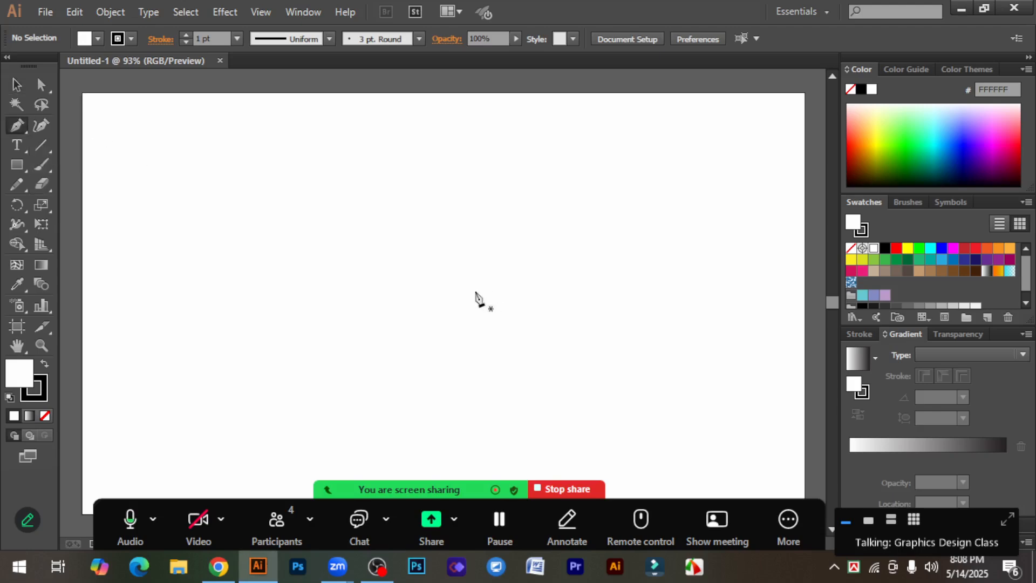
pyautogui.scroll(-1, 475, 299)
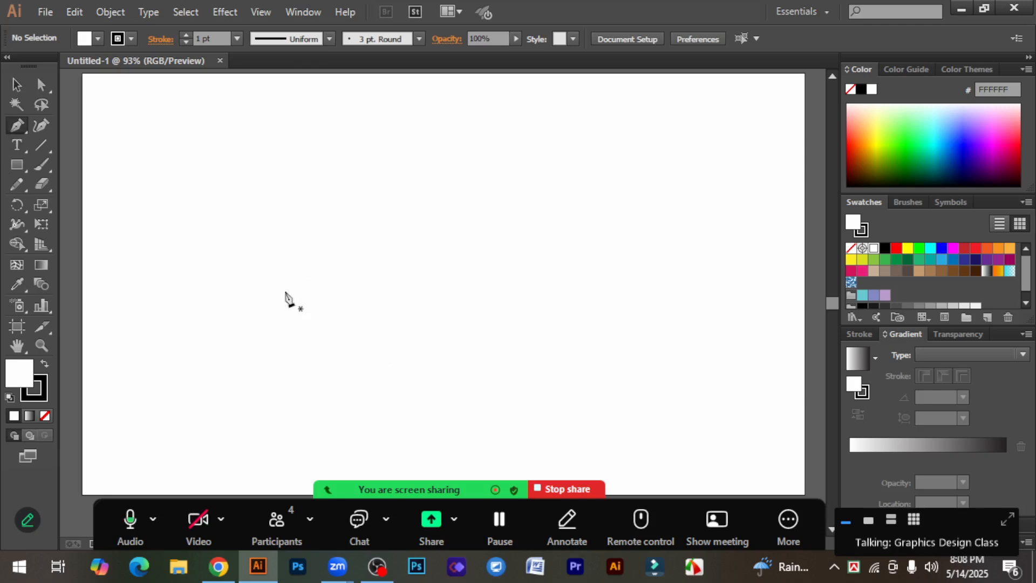
pyautogui.moveTo(286, 292)
pyautogui.mouseDown()
pyautogui.moveTo(444, 224)
pyautogui.moveTo(347, 331)
pyautogui.moveTo(289, 304)
pyautogui.mouseUp()
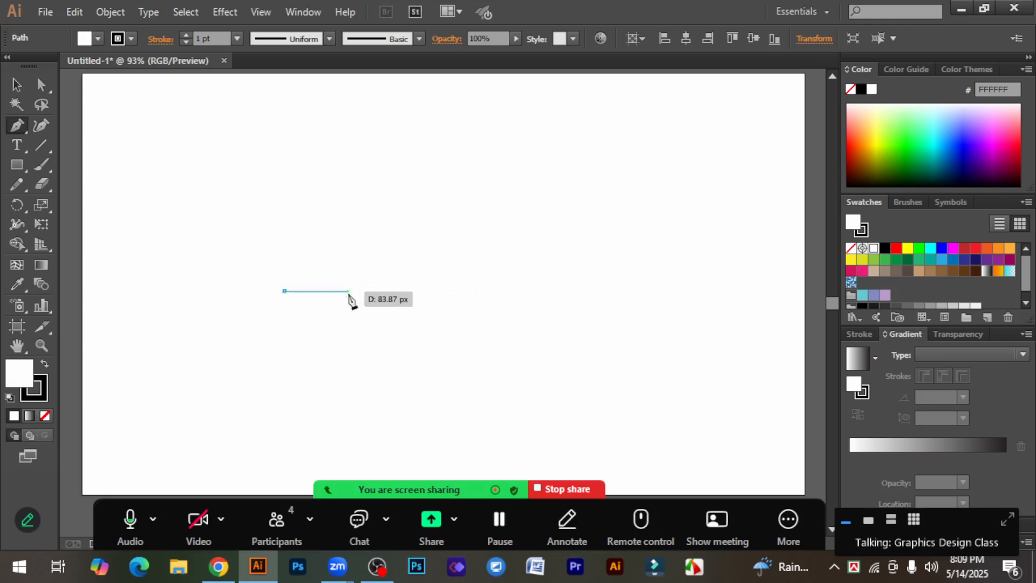
pyautogui.click(473, 292)
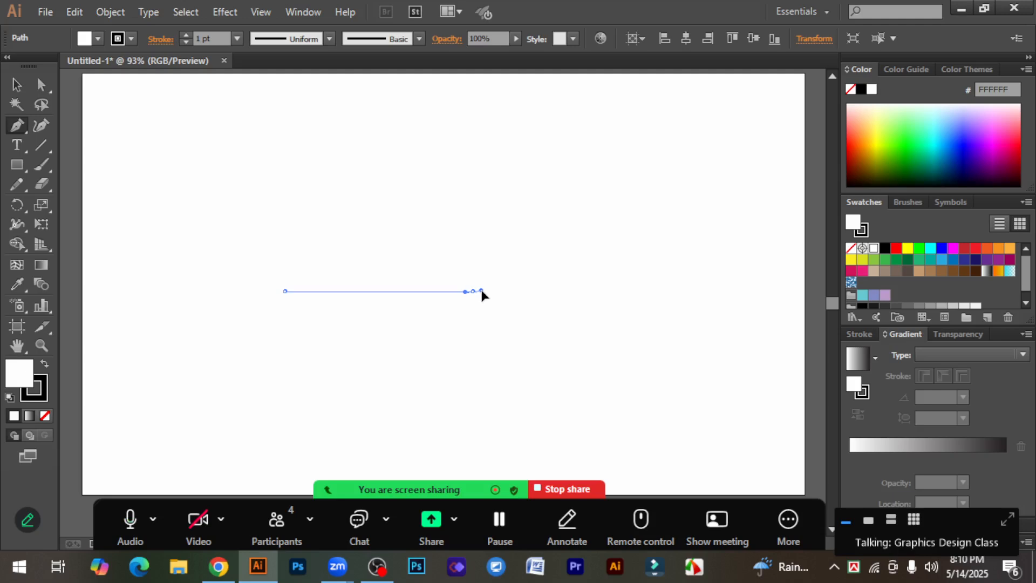
pyautogui.moveTo(482, 294); pyautogui.dragTo(484, 295)
pyautogui.moveTo(483, 294); pyautogui.dragTo(576, 405)
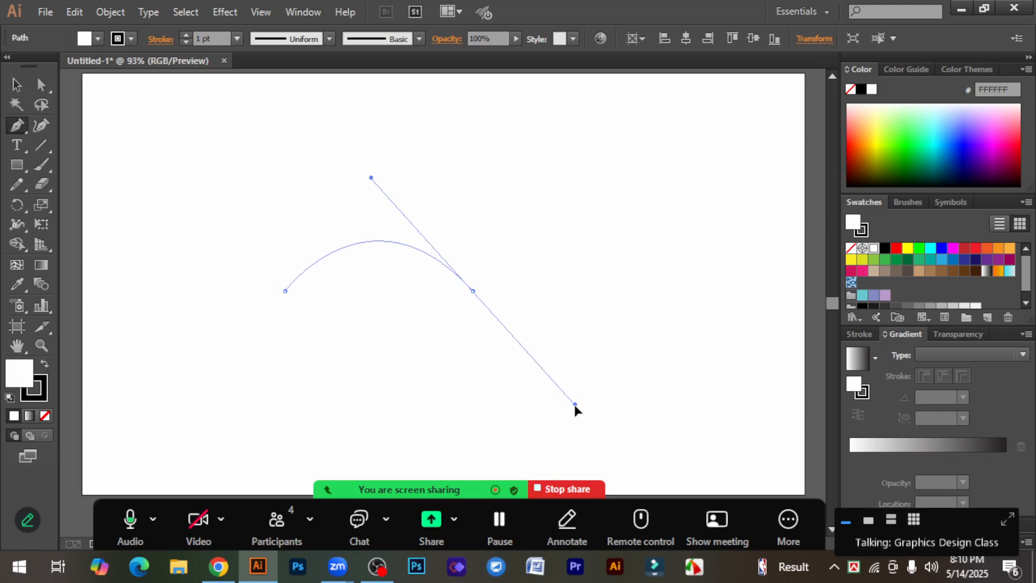
pyautogui.moveTo(575, 406); pyautogui.dragTo(555, 291)
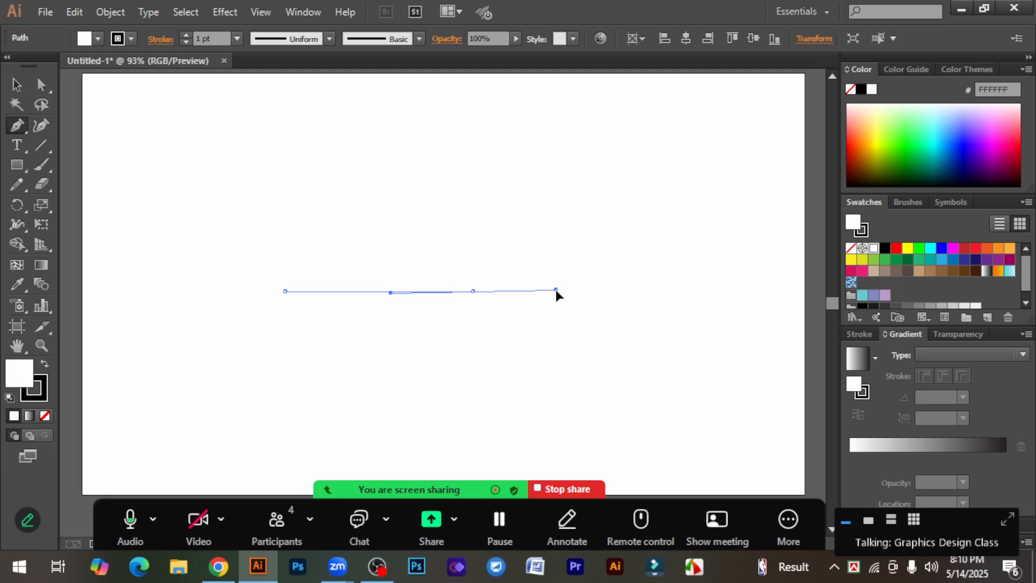
pyautogui.moveTo(556, 291); pyautogui.dragTo(566, 196)
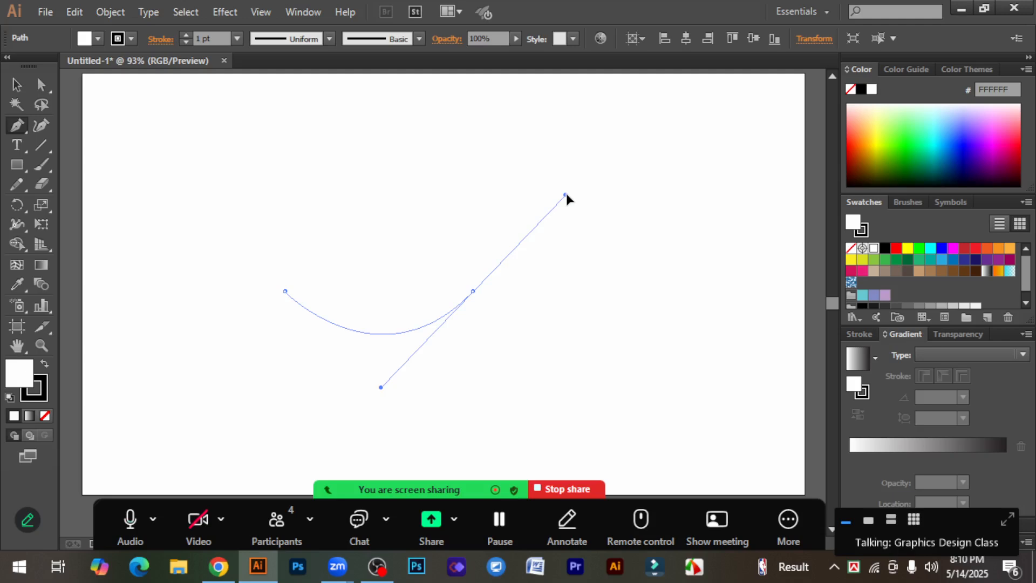
pyautogui.moveTo(566, 195); pyautogui.dragTo(567, 194)
pyautogui.moveTo(567, 194); pyautogui.dragTo(571, 186)
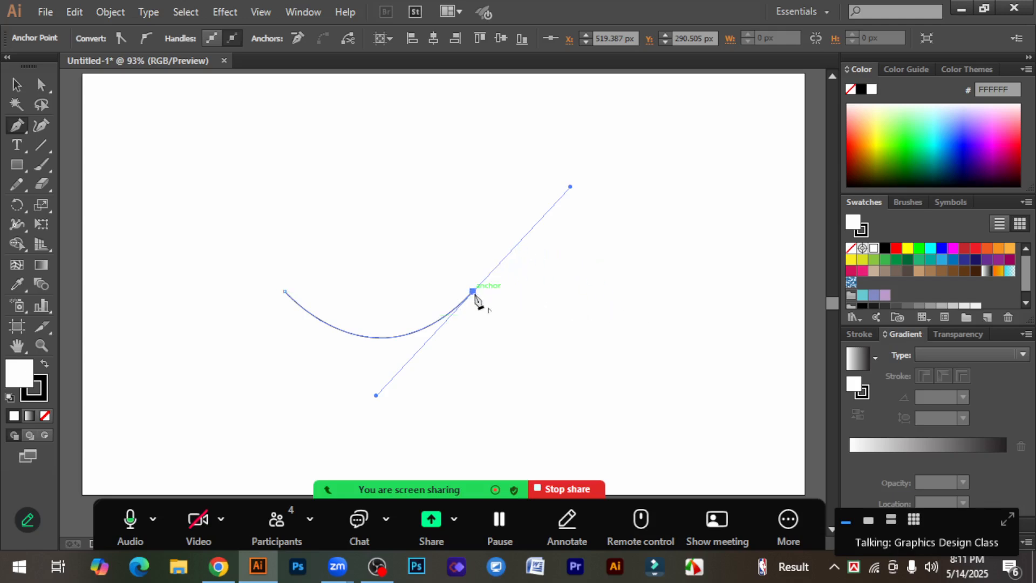
# Step: Extend the path with an upward-bowing segment to about X 803, Y 321 px and end it as an open path
pyautogui.moveTo(474, 293); pyautogui.dragTo(561, 202)
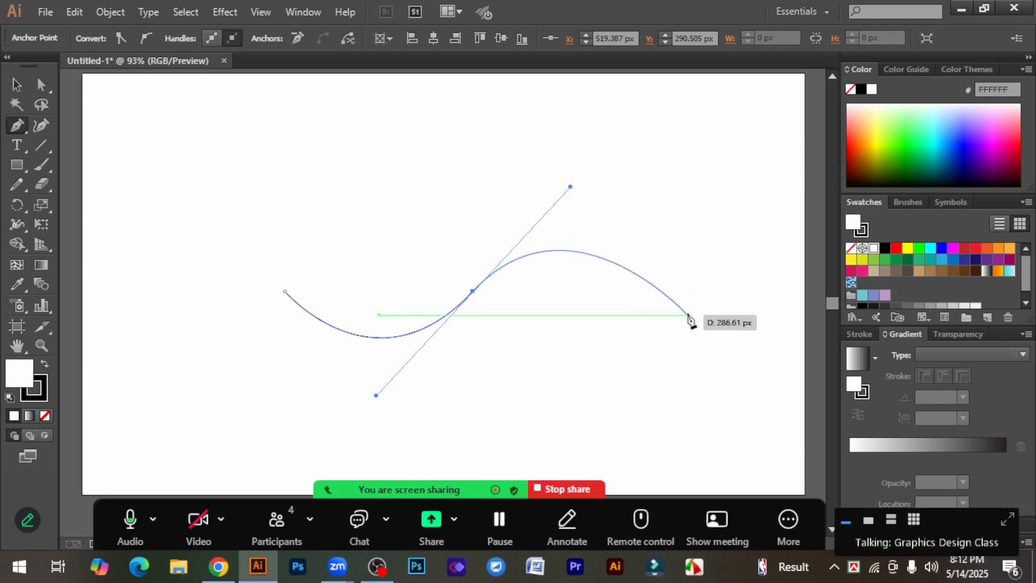
pyautogui.click(688, 315)
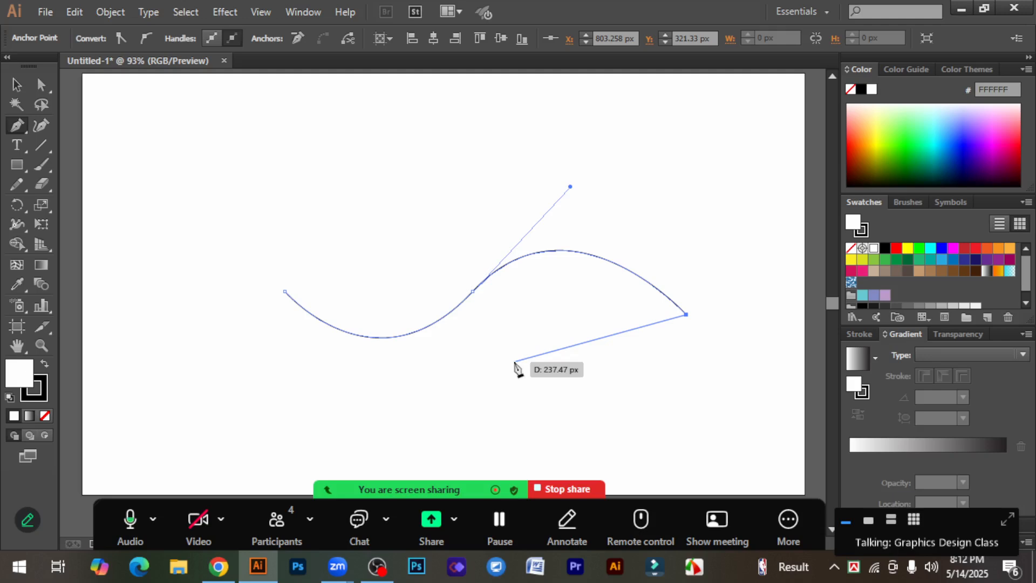
pyautogui.press('Escape')
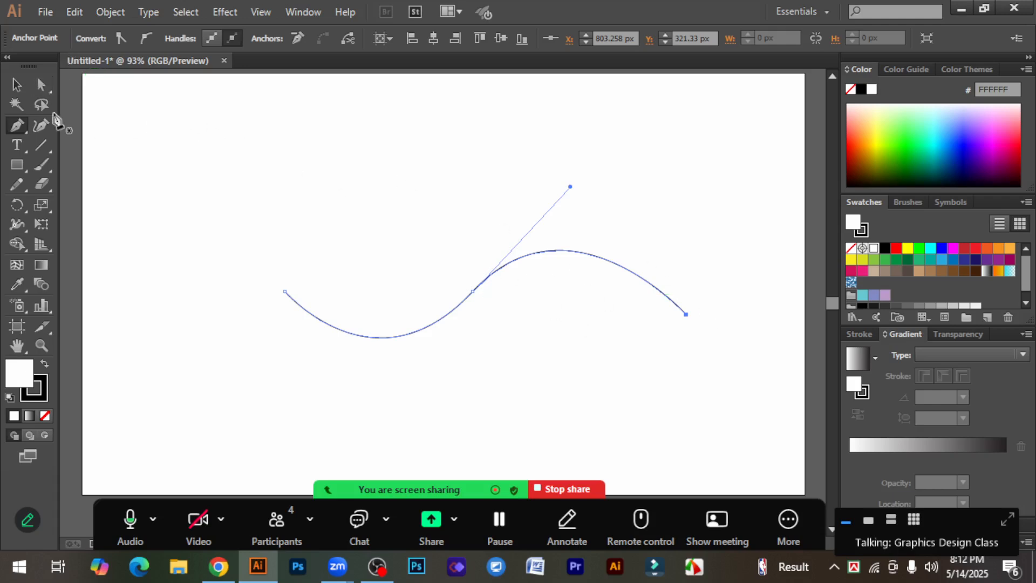
# Step: Deselect the finished S-shaped path and reselect it as a whole with the Selection tool
pyautogui.click(15, 84)
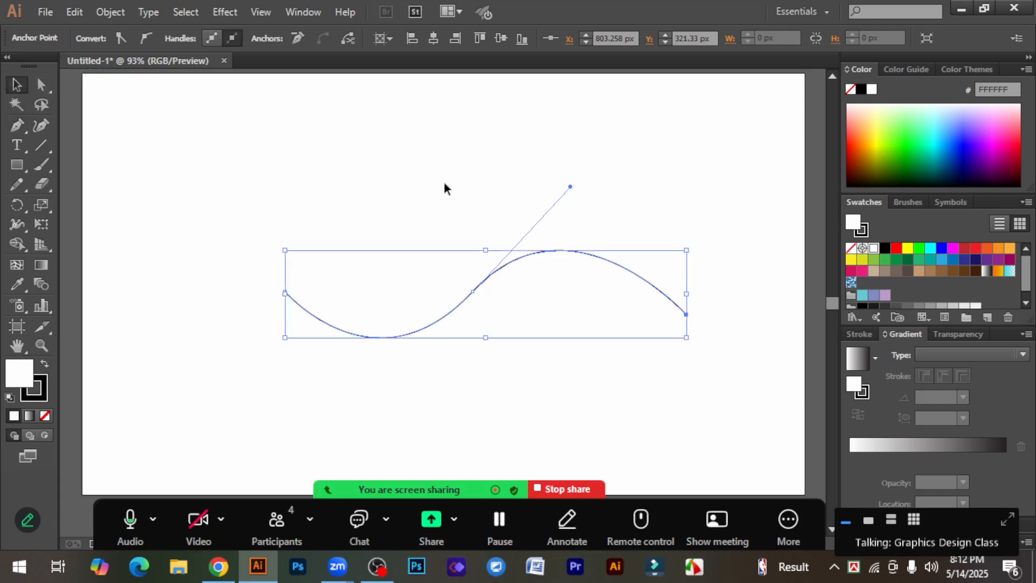
pyautogui.click(444, 187)
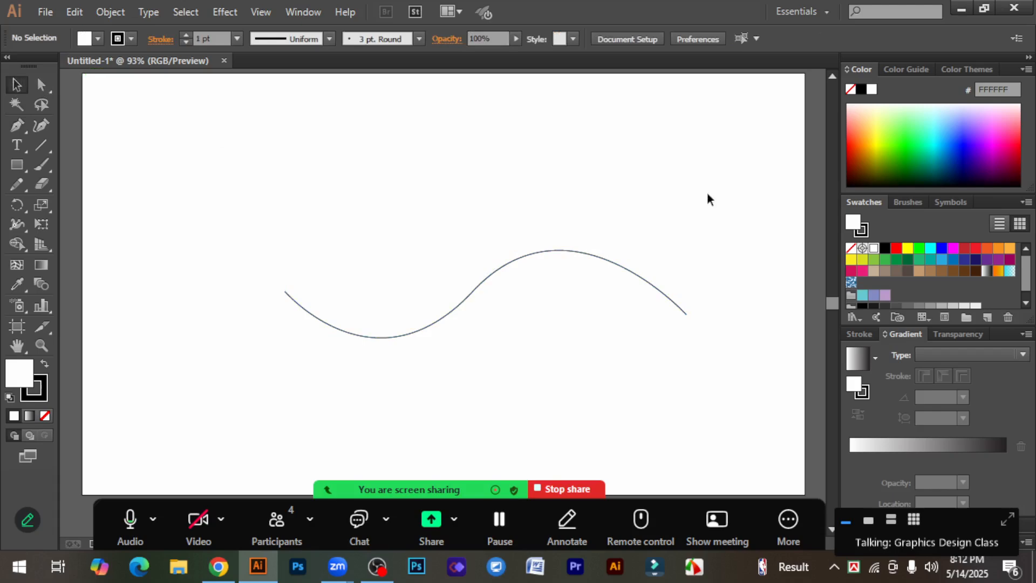
pyautogui.click(567, 252)
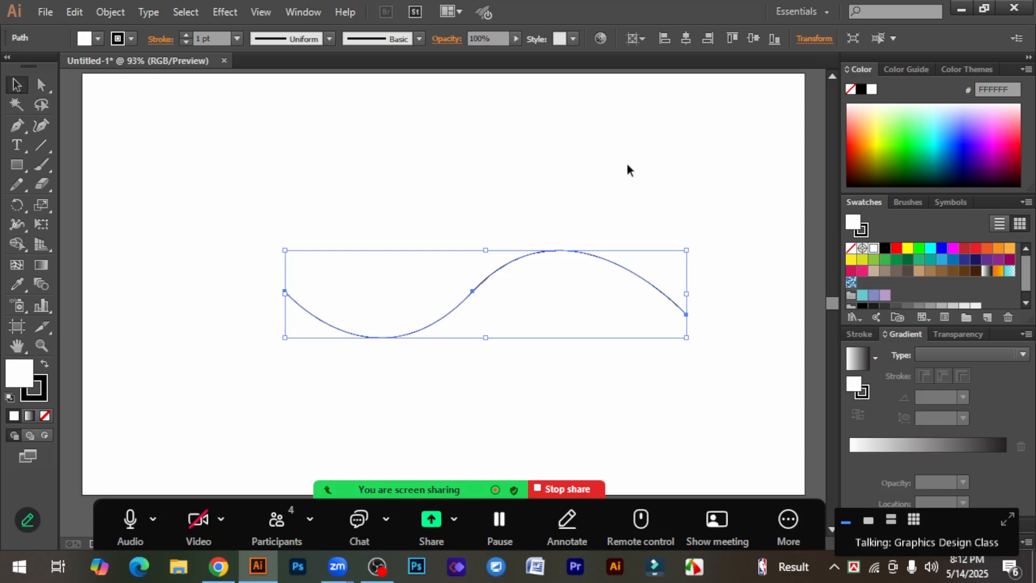
pyautogui.click(614, 238)
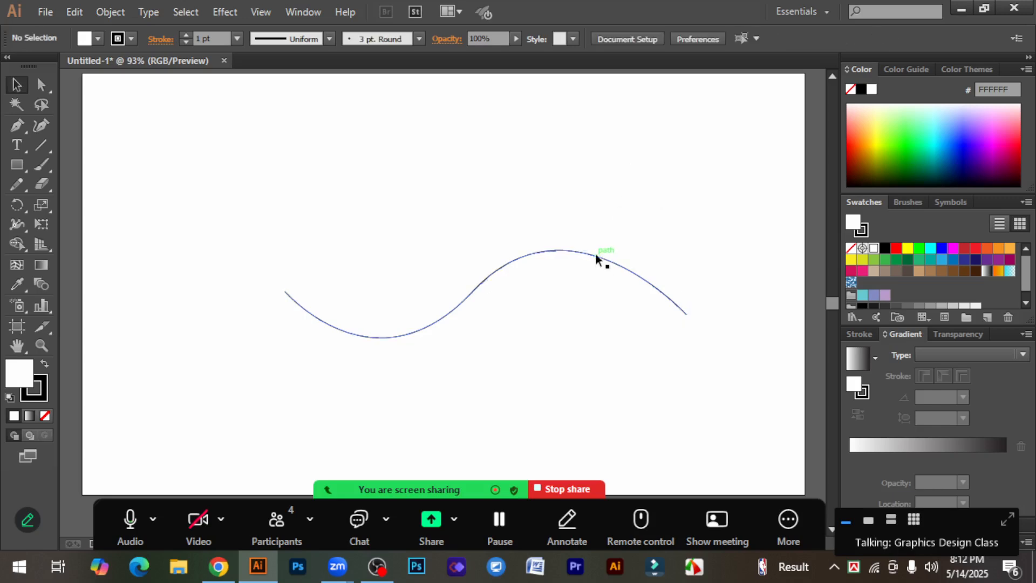
pyautogui.click(593, 258)
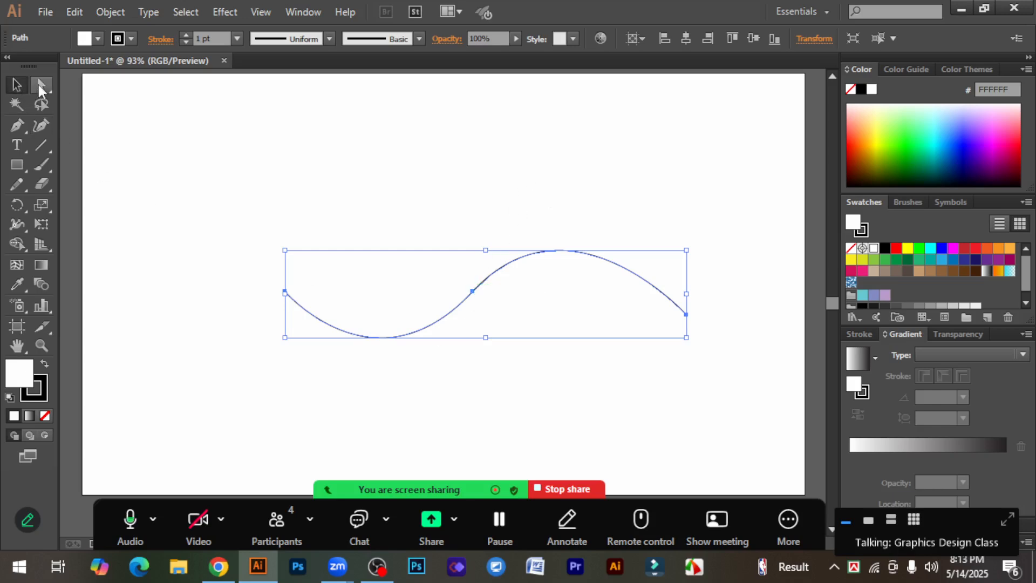
# Step: Examine the path's three anchor points and their direction handles one by one with the Direct Selection tool
pyautogui.click(38, 83)
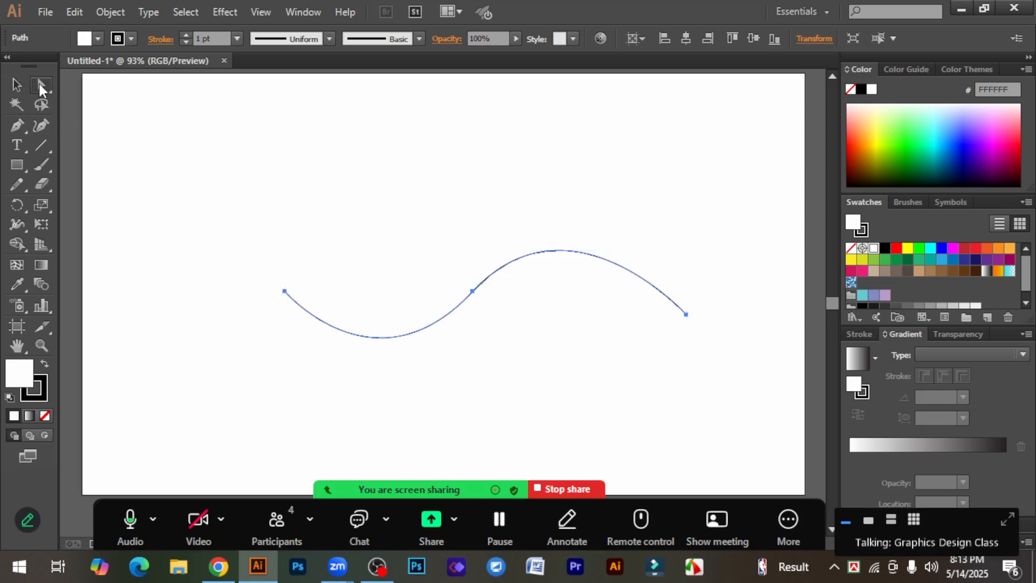
pyautogui.click(284, 292)
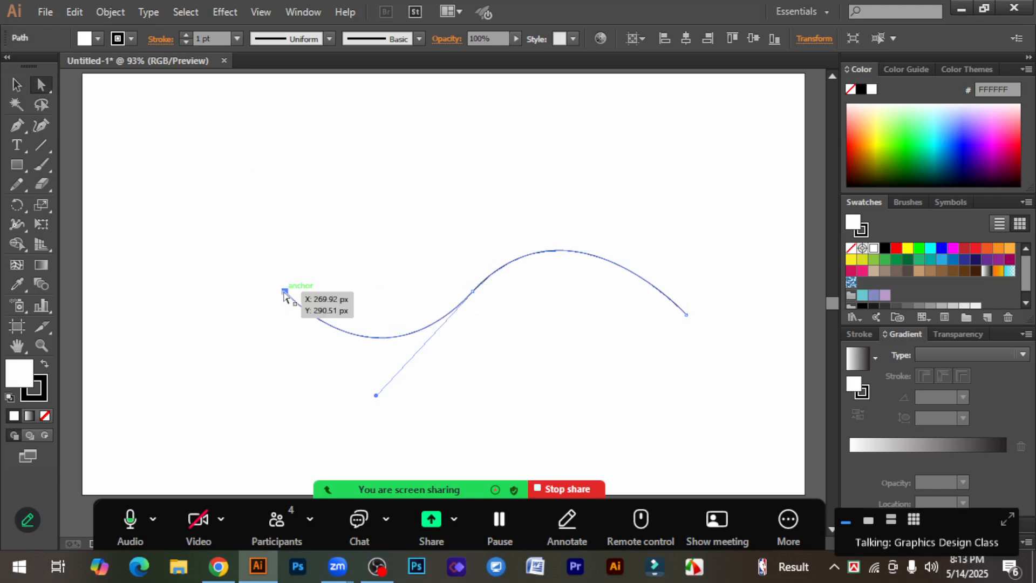
pyautogui.click(472, 292)
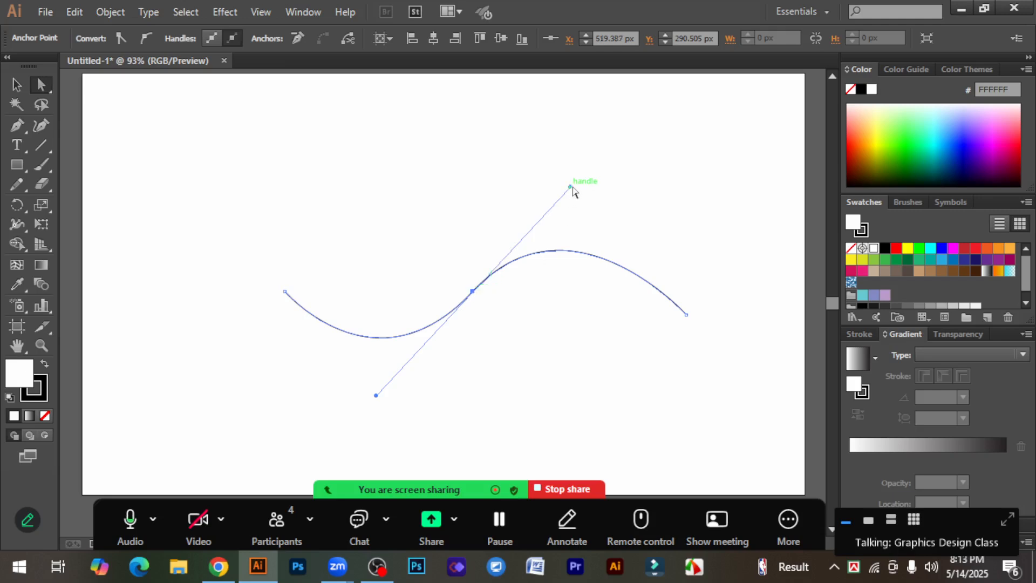
pyautogui.click(284, 292)
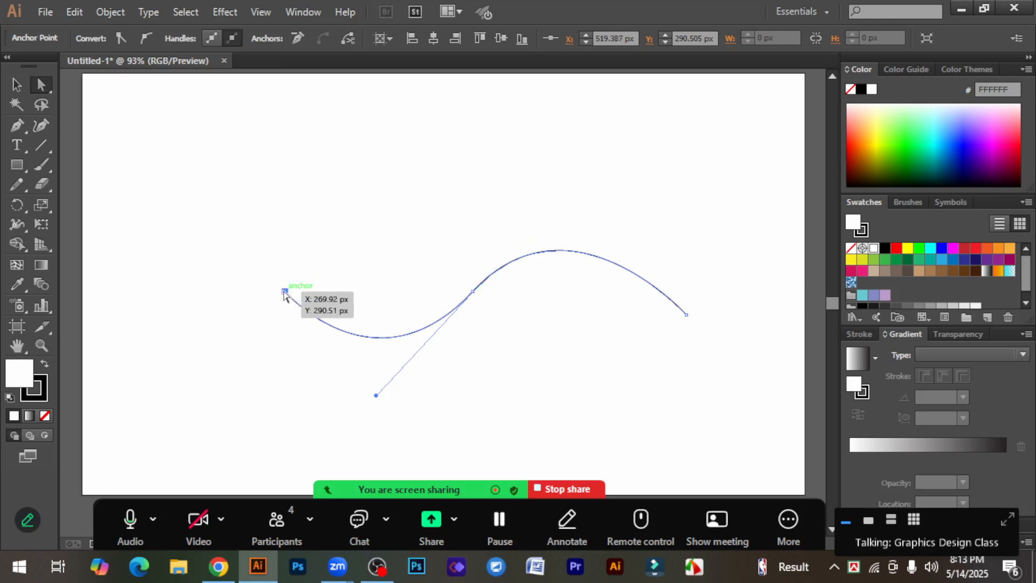
pyautogui.click(686, 315)
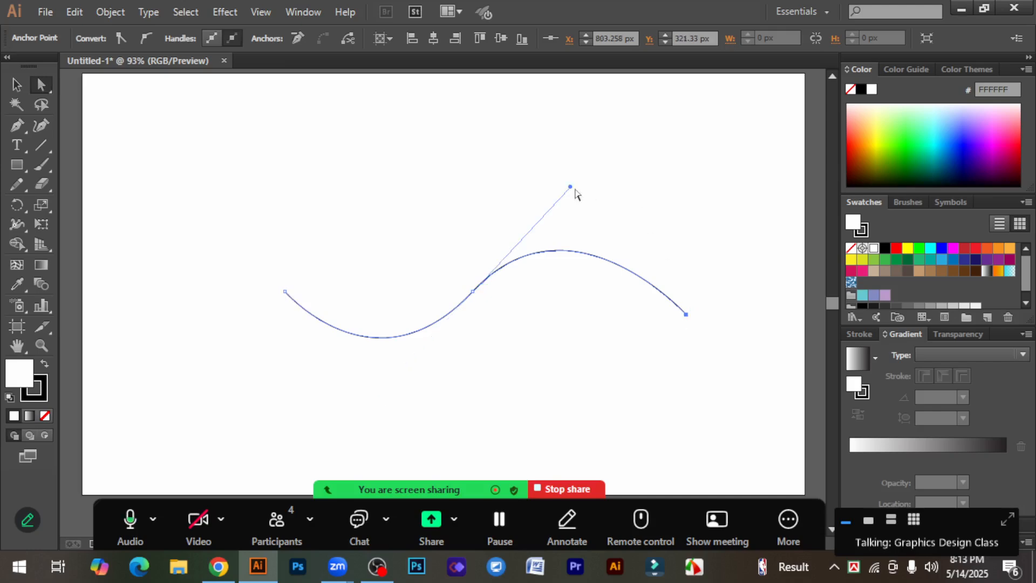
pyautogui.moveTo(30, 84); pyautogui.dragTo(89, 85)
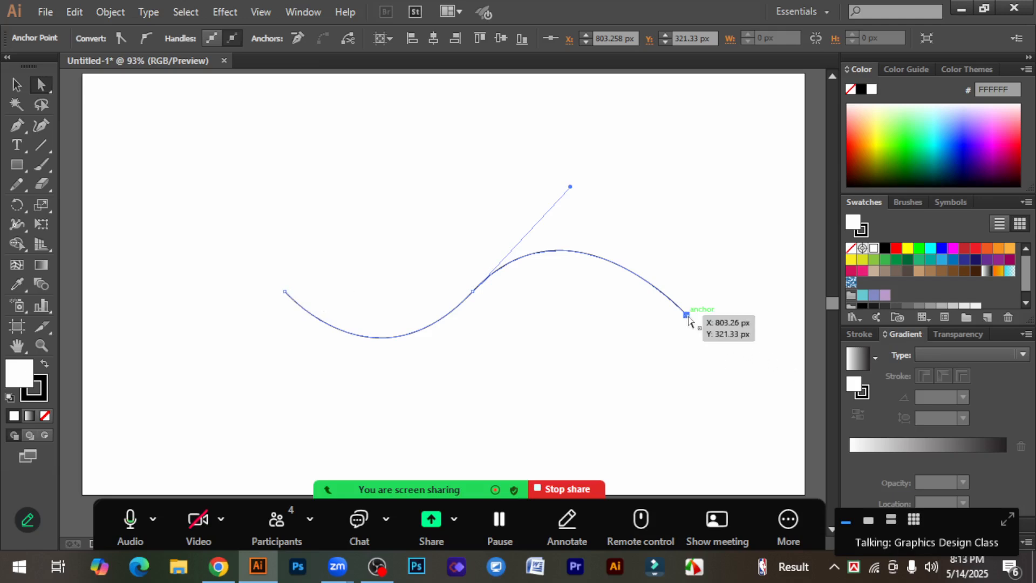
# Step: Move the path's right end anchor to about X 809, Y 321 px with the Direct Selection tool
pyautogui.moveTo(687, 317)
pyautogui.mouseDown()
pyautogui.moveTo(685, 339)
pyautogui.moveTo(691, 256)
pyautogui.moveTo(690, 306)
pyautogui.mouseUp()
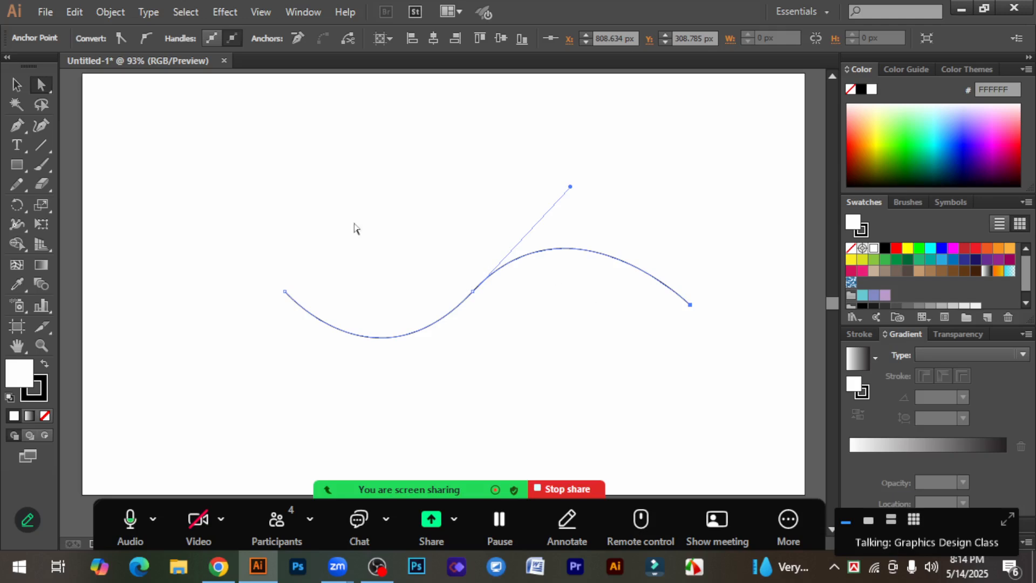
pyautogui.rightClick(43, 89)
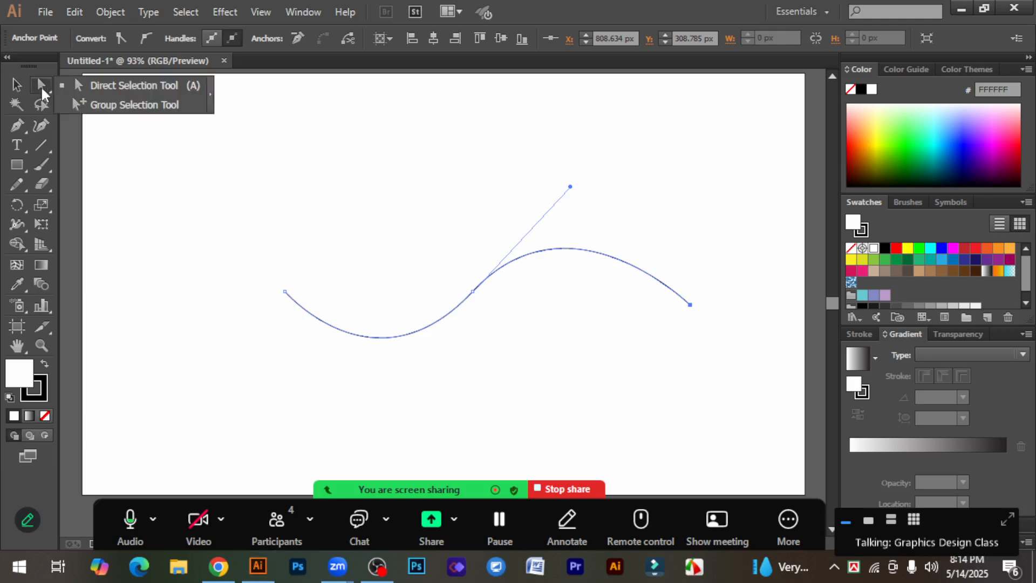
pyautogui.click(128, 84)
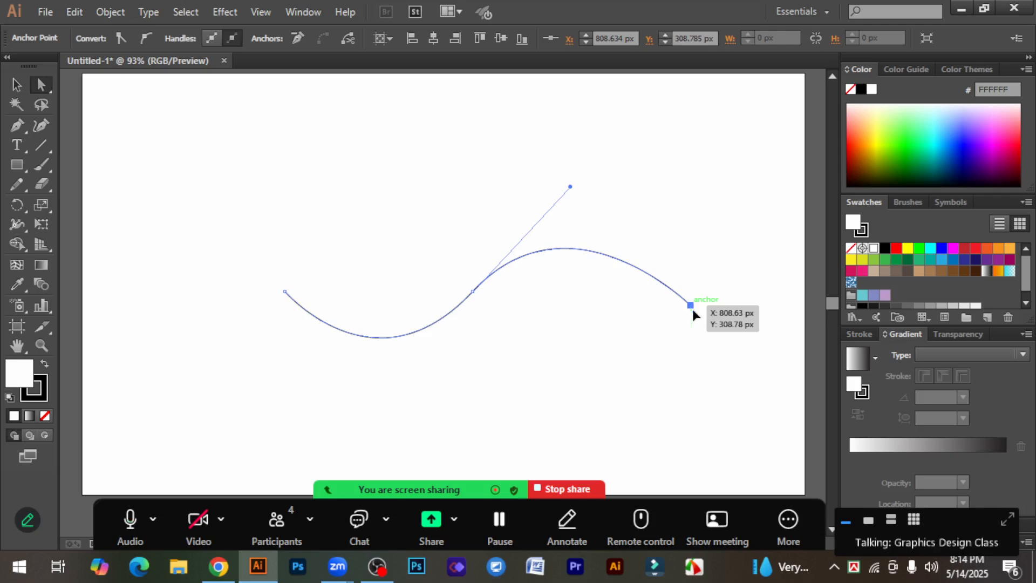
pyautogui.moveTo(692, 309); pyautogui.dragTo(692, 318)
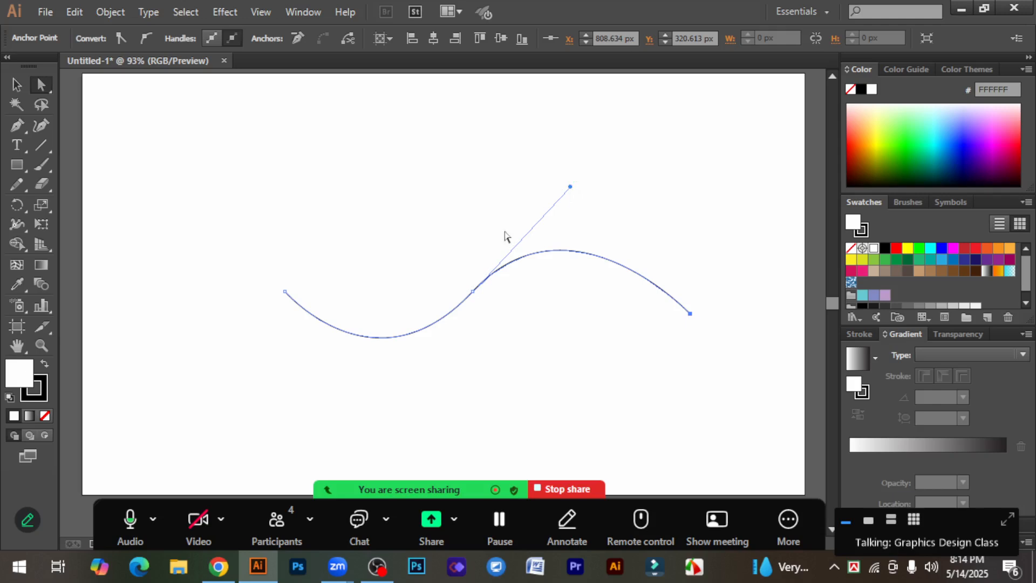
# Step: Move the middle anchor to about X 539, Y 286 px and lower its upper direction handle to flatten the curve
pyautogui.click(285, 291)
pyautogui.click(473, 293)
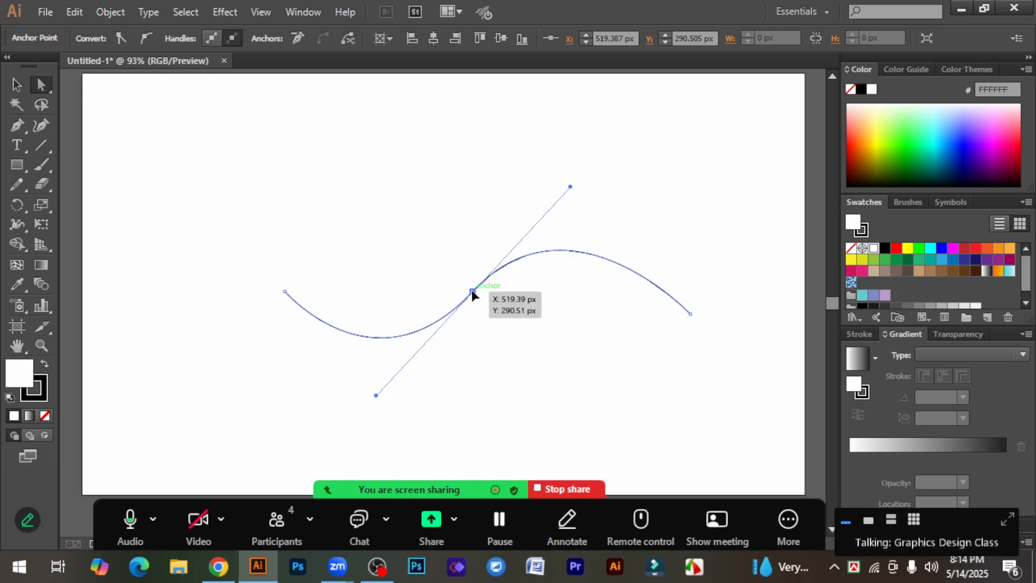
pyautogui.moveTo(473, 291)
pyautogui.mouseDown()
pyautogui.moveTo(499, 288)
pyautogui.moveTo(486, 292)
pyautogui.mouseUp()
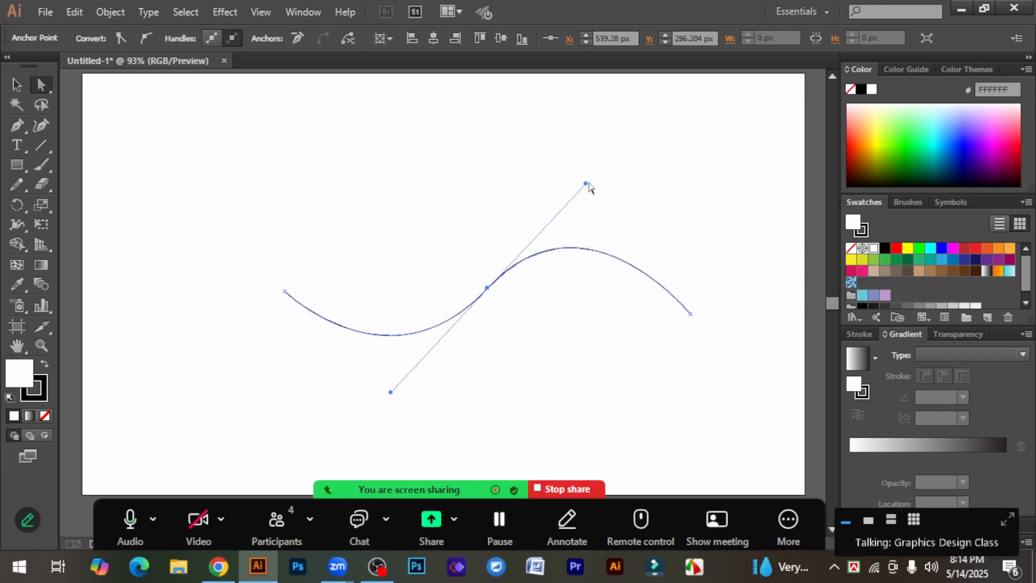
pyautogui.moveTo(585, 184); pyautogui.dragTo(590, 207)
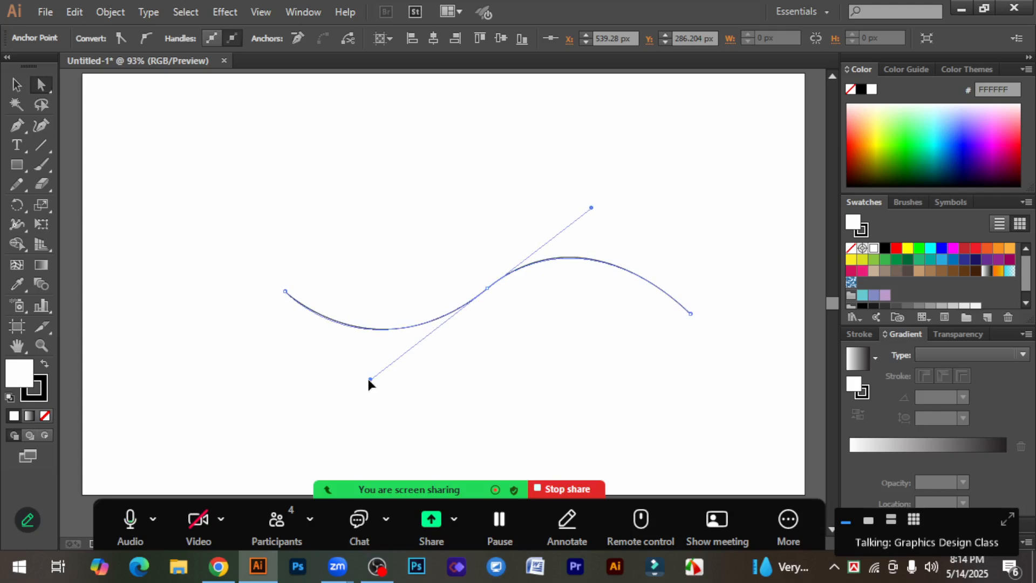
# Step: Nudge the middle anchor's lower direction handle slightly outward and deselect the curve
pyautogui.moveTo(369, 380); pyautogui.dragTo(366, 380)
pyautogui.click(16, 85)
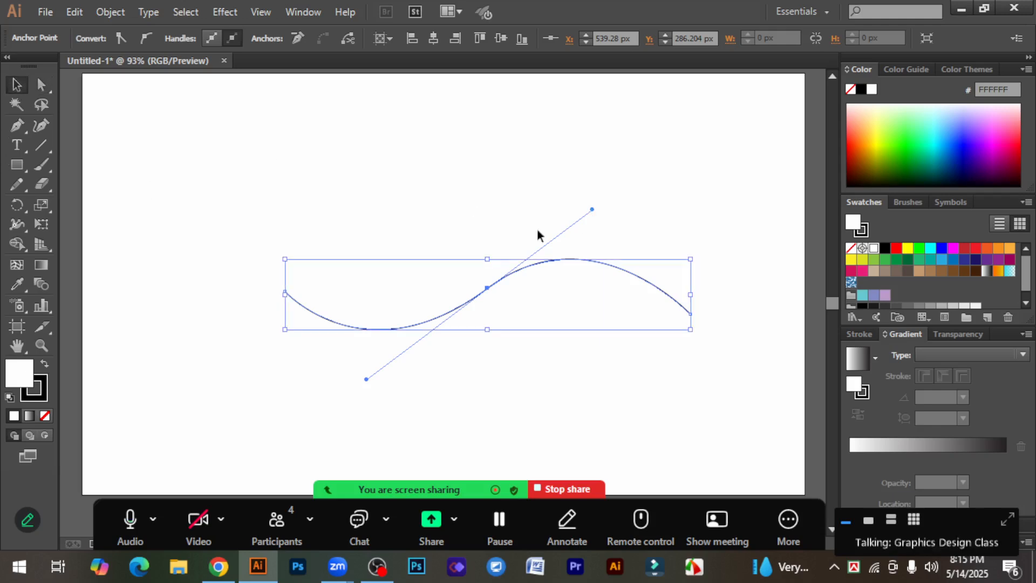
pyautogui.click(470, 251)
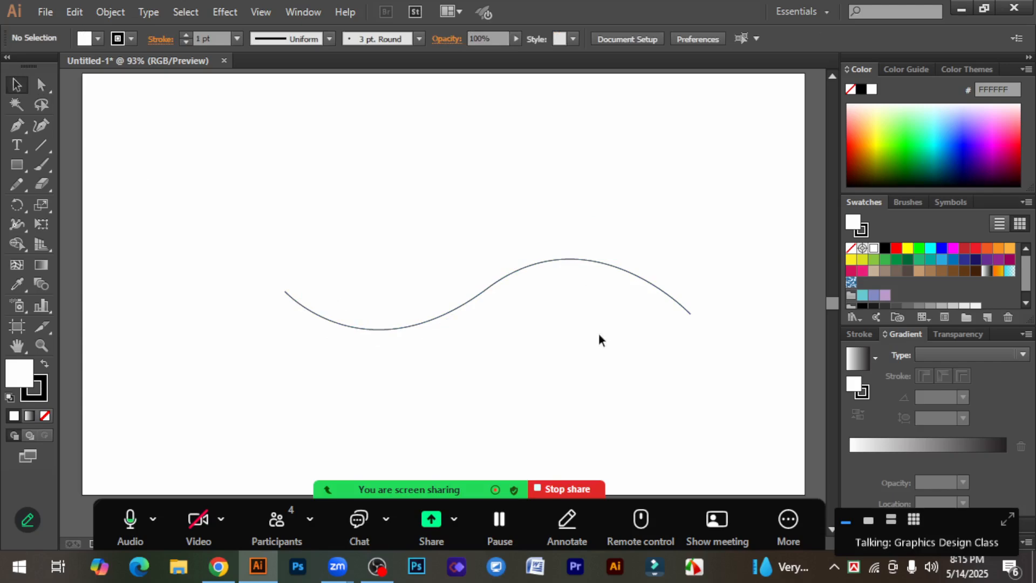
# Step: Scale the curved path down proportionally about its centre to less than half its drawn width
pyautogui.click(487, 293)
pyautogui.moveTo(689, 261); pyautogui.dragTo(439, 291)
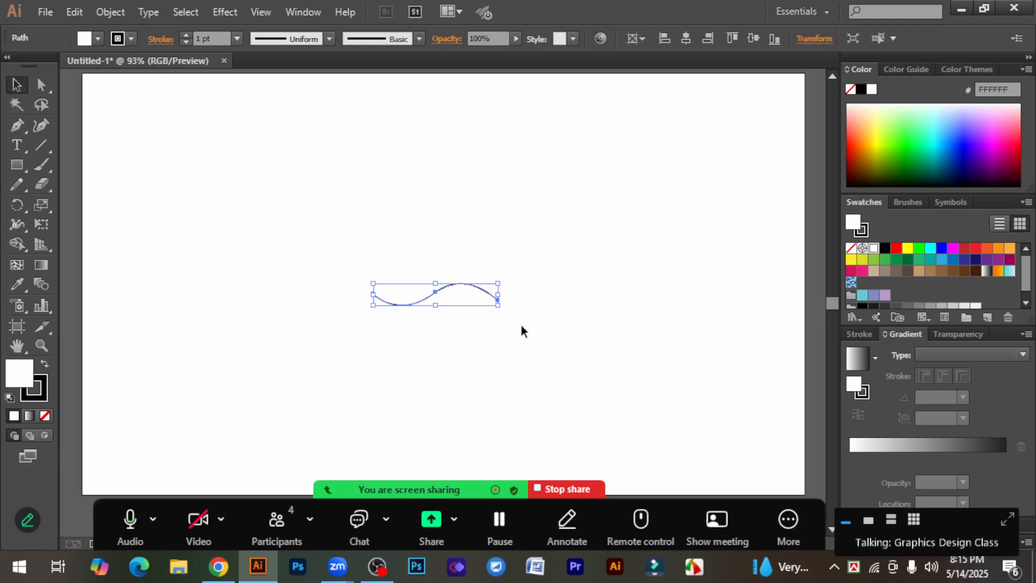
pyautogui.click(521, 328)
pyautogui.click(458, 293)
pyautogui.click(428, 299)
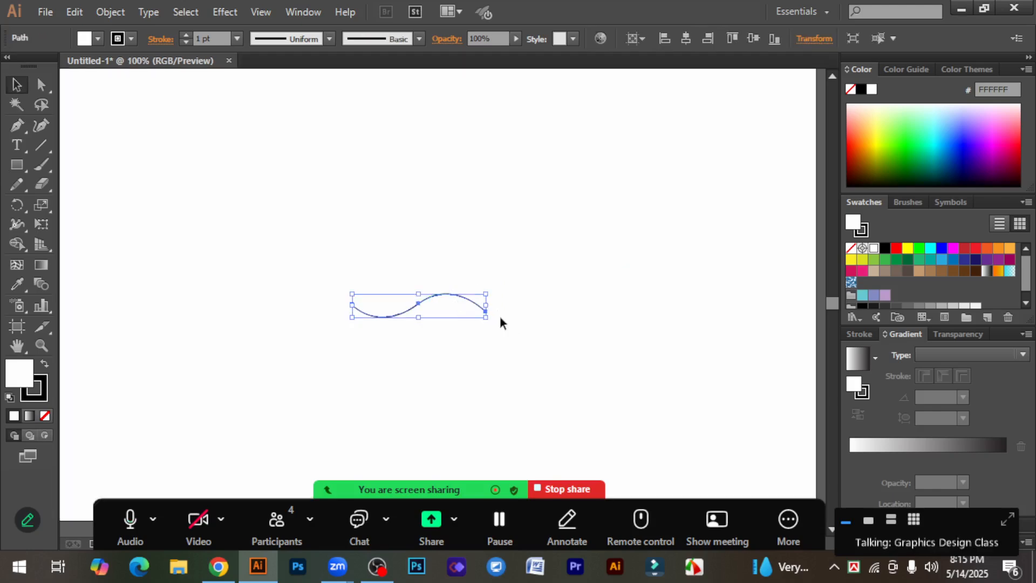
pyautogui.moveTo(485, 318); pyautogui.dragTo(505, 322)
pyautogui.click(542, 348)
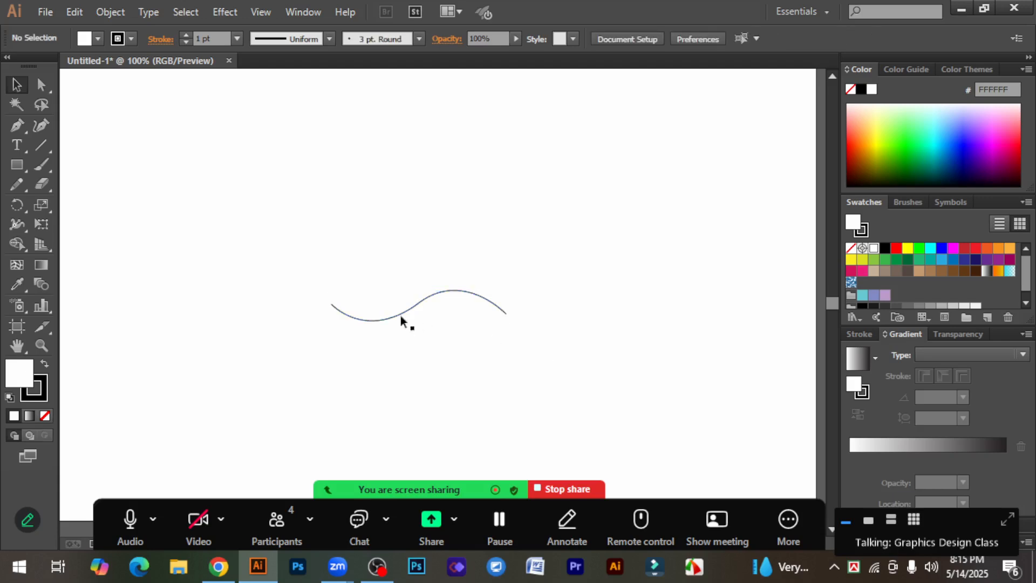
# Step: Select the curve and increase its stroke weight to 9 pt
pyautogui.click(404, 314)
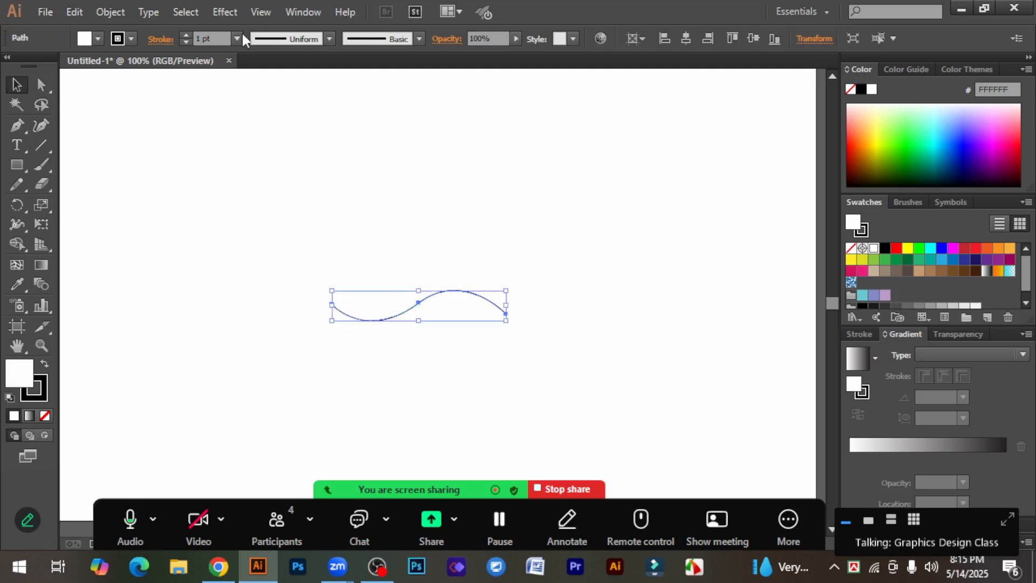
pyautogui.click(184, 35)
pyautogui.click(184, 35)
pyautogui.click(184, 35)
pyautogui.click(184, 35)
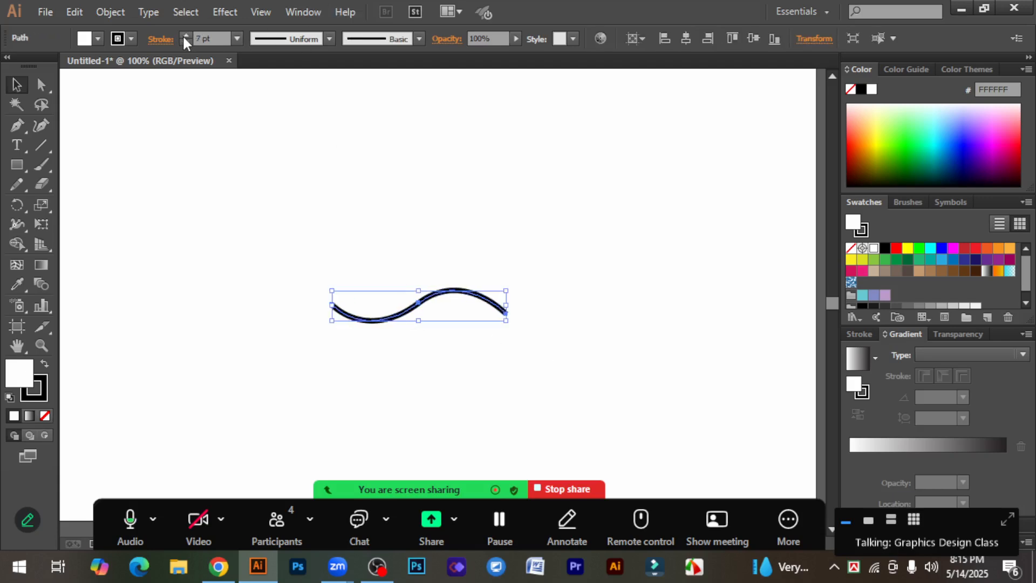
pyautogui.click(184, 35)
pyautogui.click(184, 35)
pyautogui.click(184, 35)
pyautogui.click(184, 35)
# Step: Apply the variable width profile that tapers evenly at both ends to the curve's stroke and deselect it
pyautogui.click(329, 38)
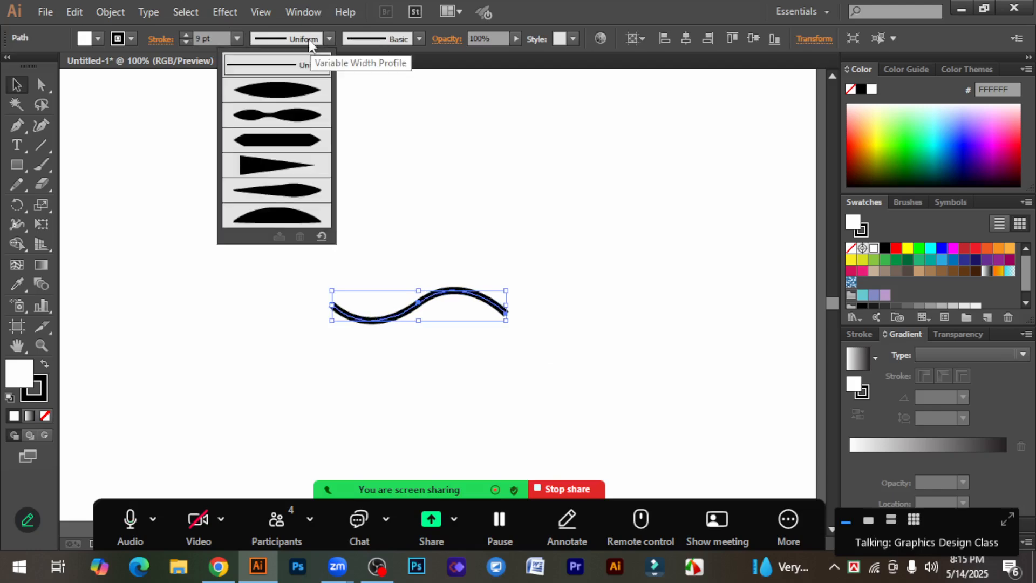
pyautogui.click(330, 38)
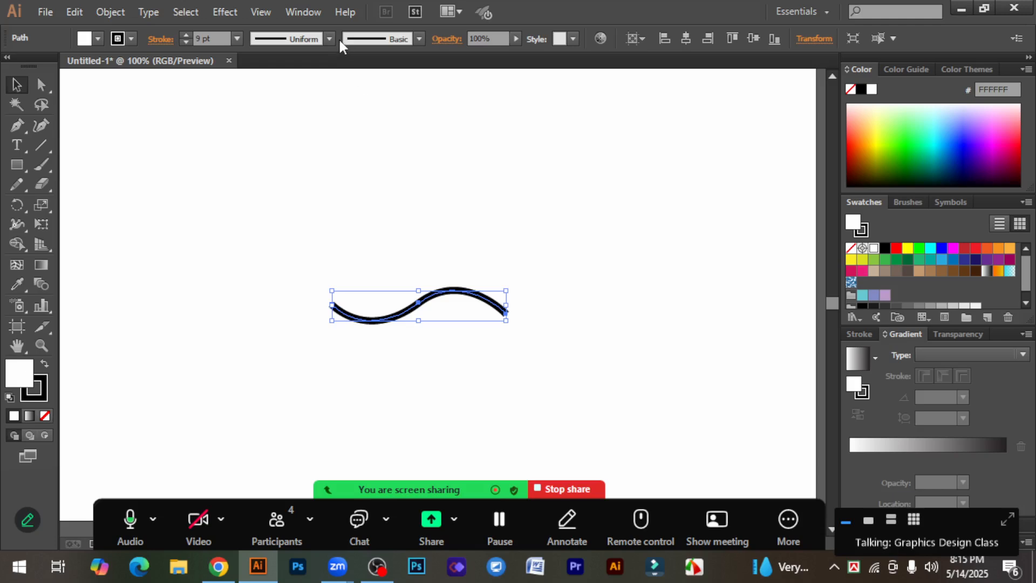
pyautogui.click(329, 38)
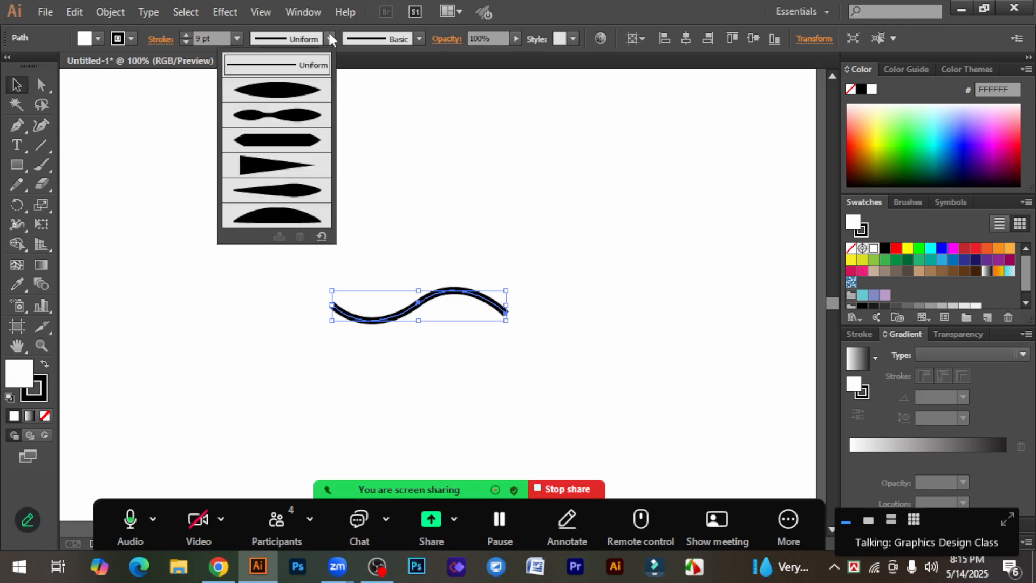
pyautogui.click(294, 91)
pyautogui.click(587, 231)
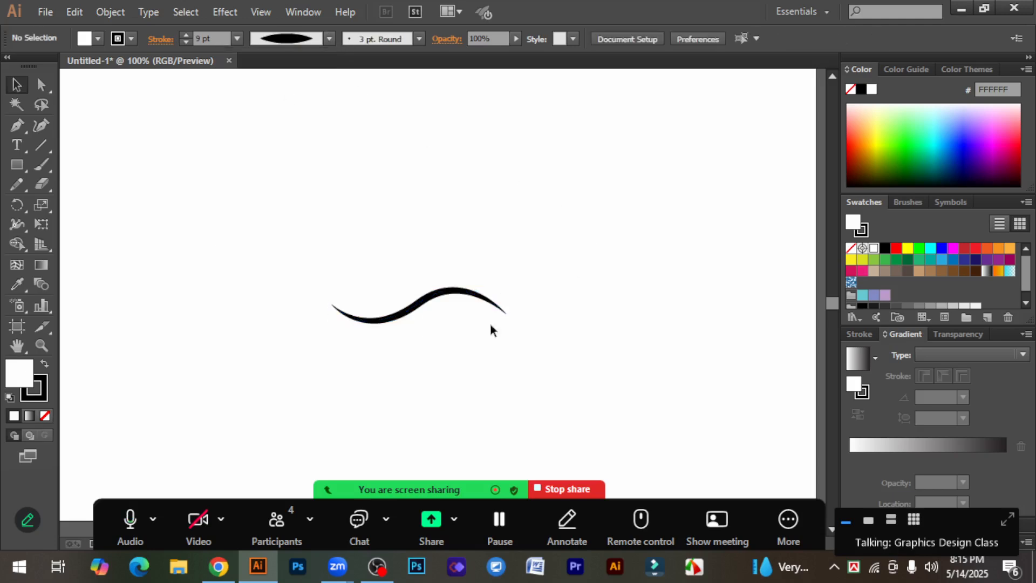
# Step: Scale the tapered curve up slightly about its centre
pyautogui.click(370, 322)
pyautogui.moveTo(509, 322); pyautogui.dragTo(533, 327)
pyautogui.click(576, 329)
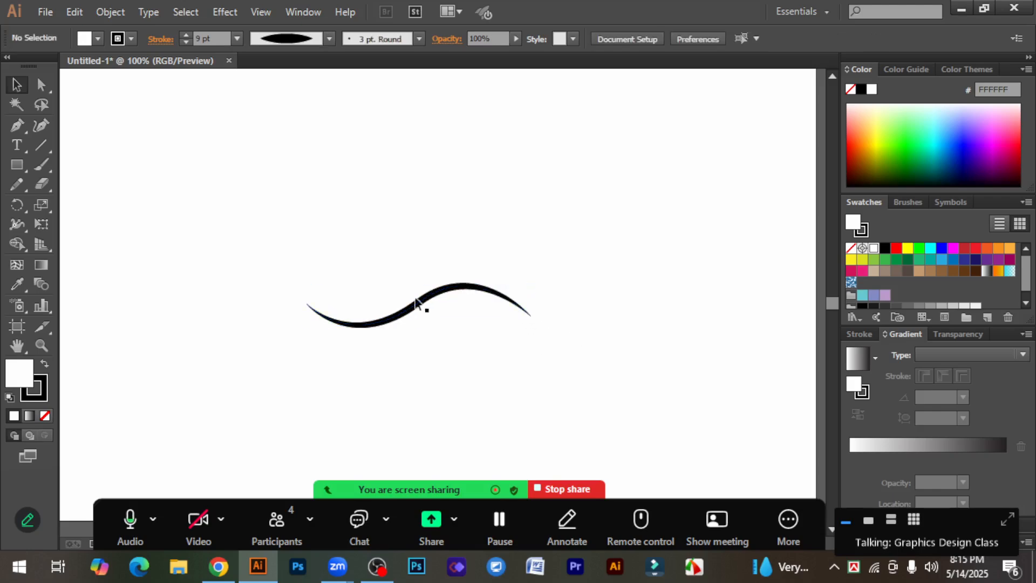
# Step: Move the tapered curve down and to the left, leaving free space above it
pyautogui.click(410, 311)
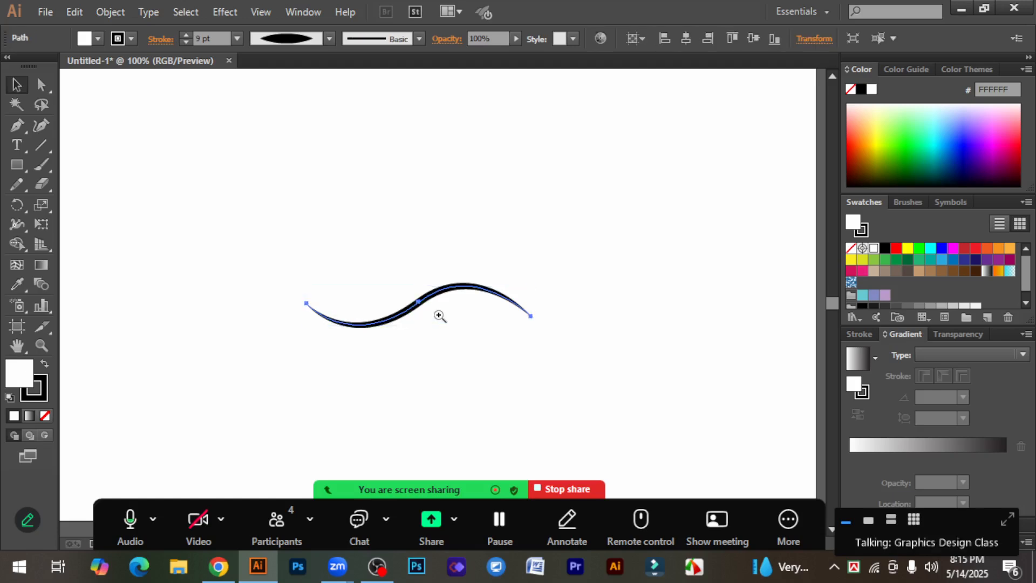
pyautogui.hotkey('ctrl', '=')
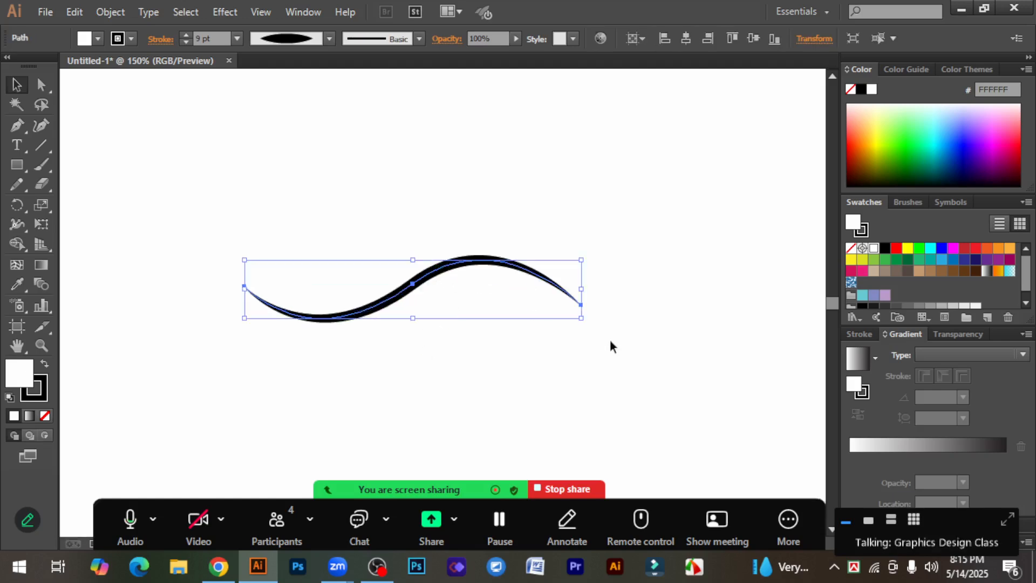
pyautogui.click(623, 359)
pyautogui.click(435, 288)
pyautogui.moveTo(446, 280); pyautogui.dragTo(387, 312)
pyautogui.click(270, 285)
# Step: Draw a closed rectangle about 161 by 86 px with the Pen tool, above and to the right of the curve
pyautogui.rightClick(22, 121)
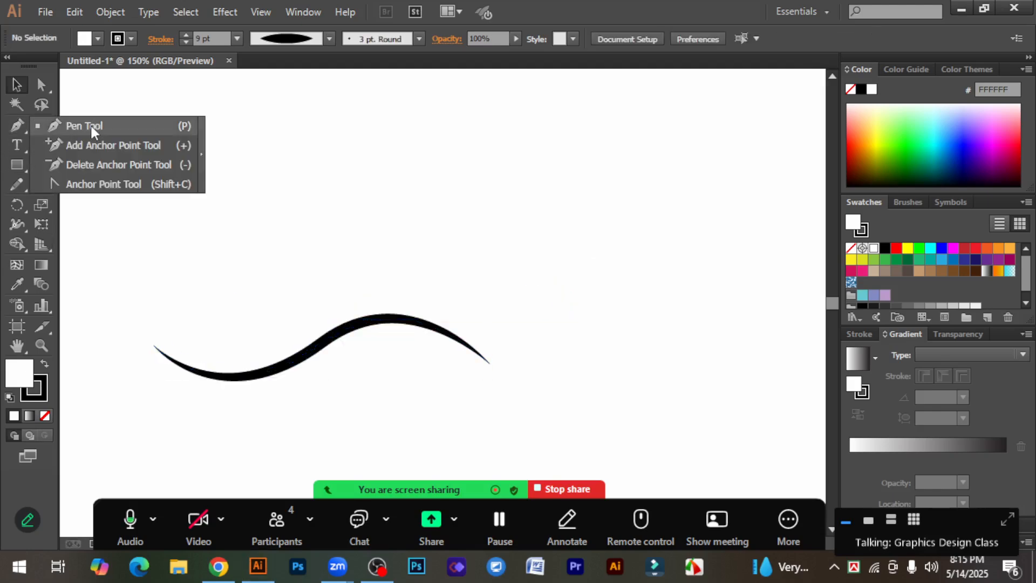
pyautogui.click(86, 126)
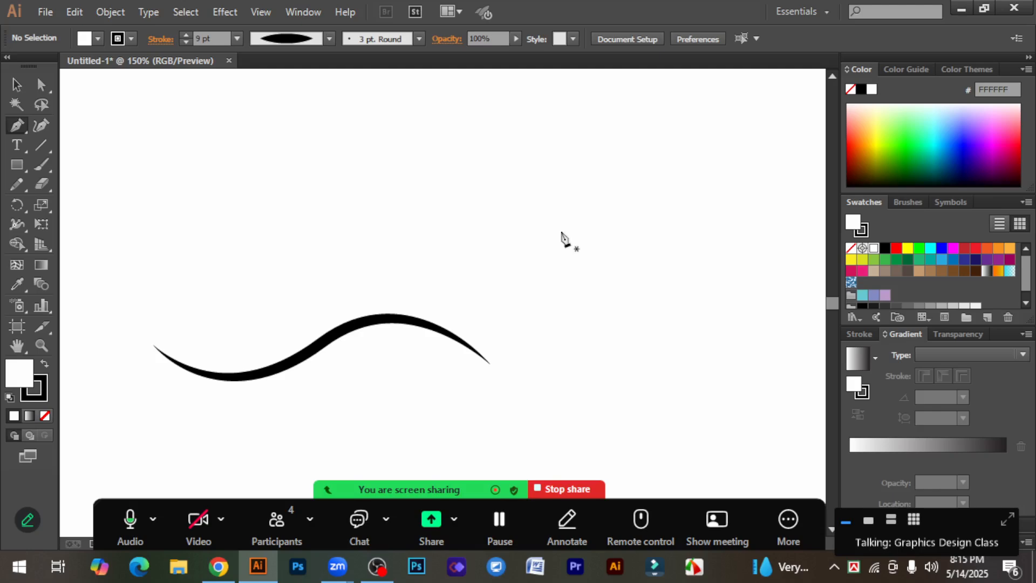
pyautogui.click(519, 167)
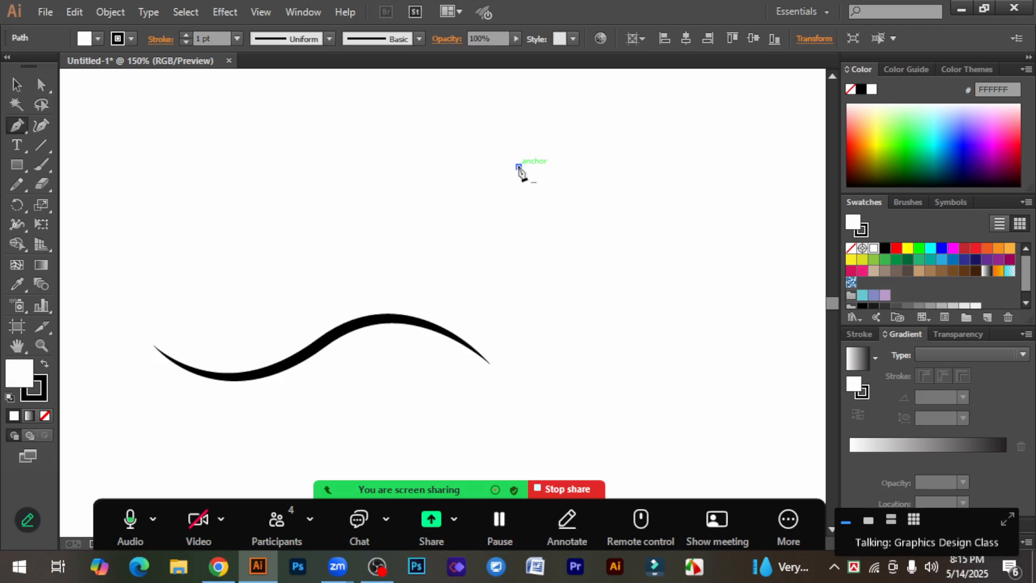
pyautogui.click(519, 272)
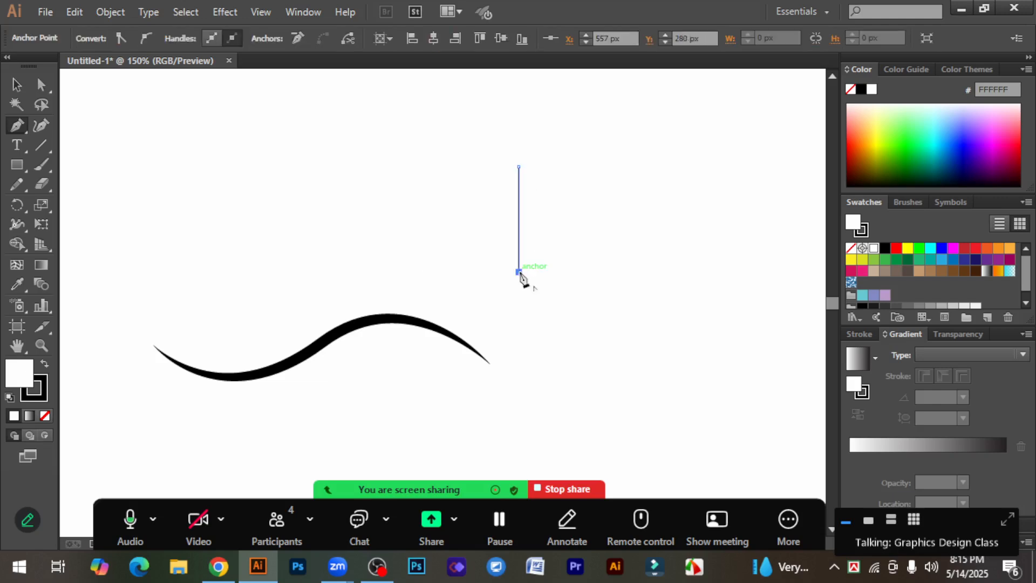
pyautogui.click(713, 272)
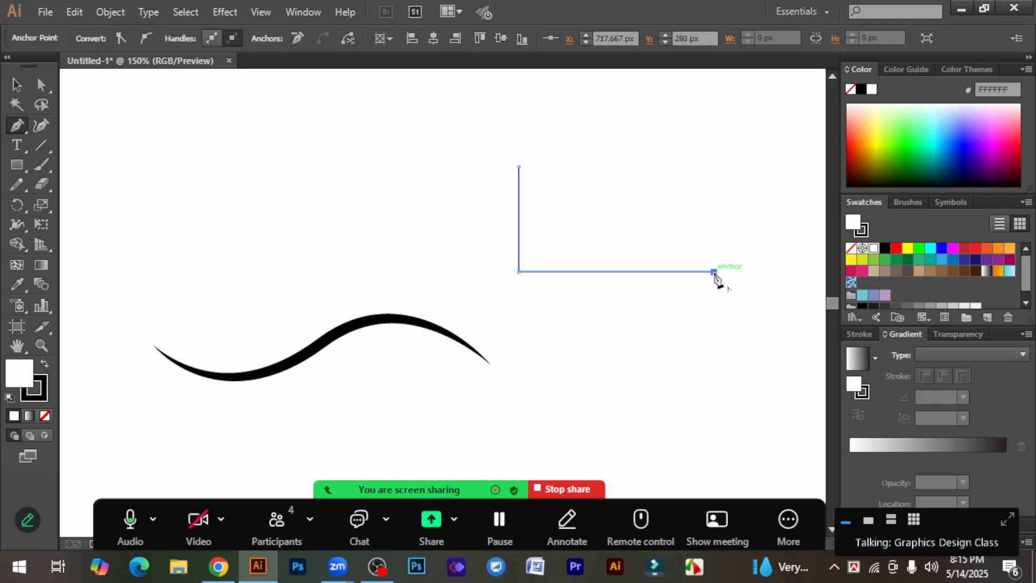
pyautogui.click(713, 166)
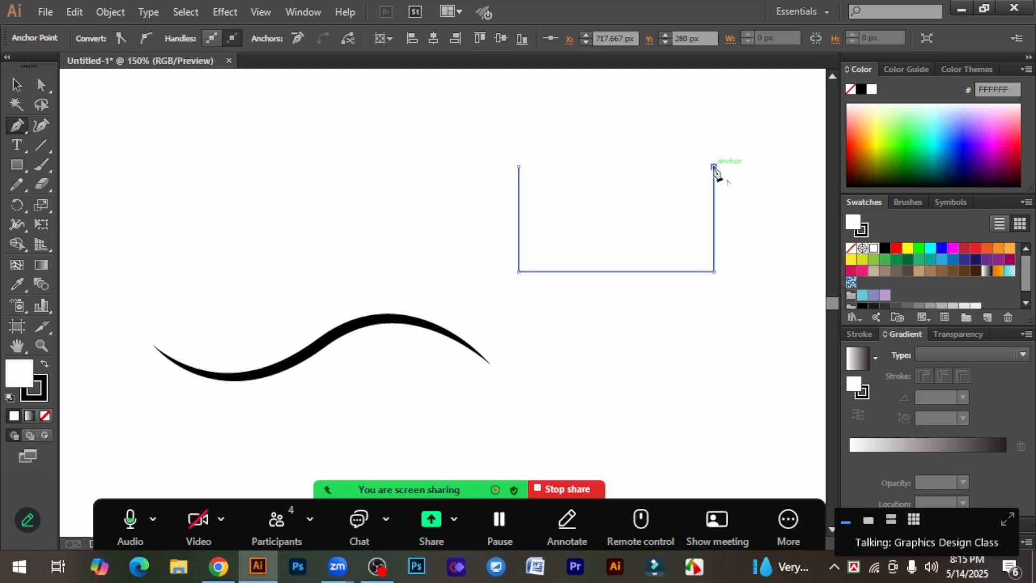
pyautogui.click(519, 167)
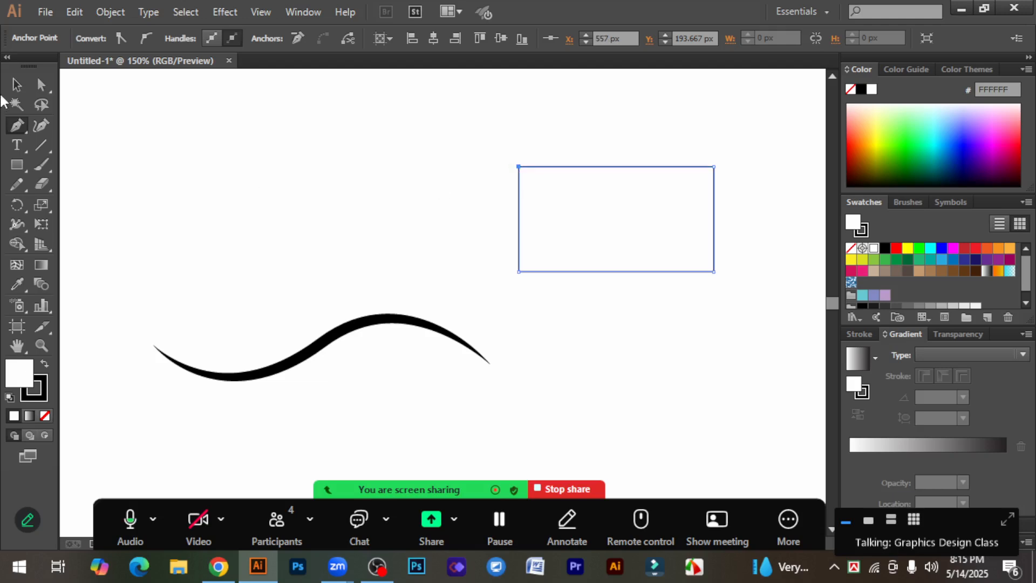
# Step: Move the rectangle left and slightly up so it sits above the right half of the curve
pyautogui.click(16, 84)
pyautogui.click(610, 188)
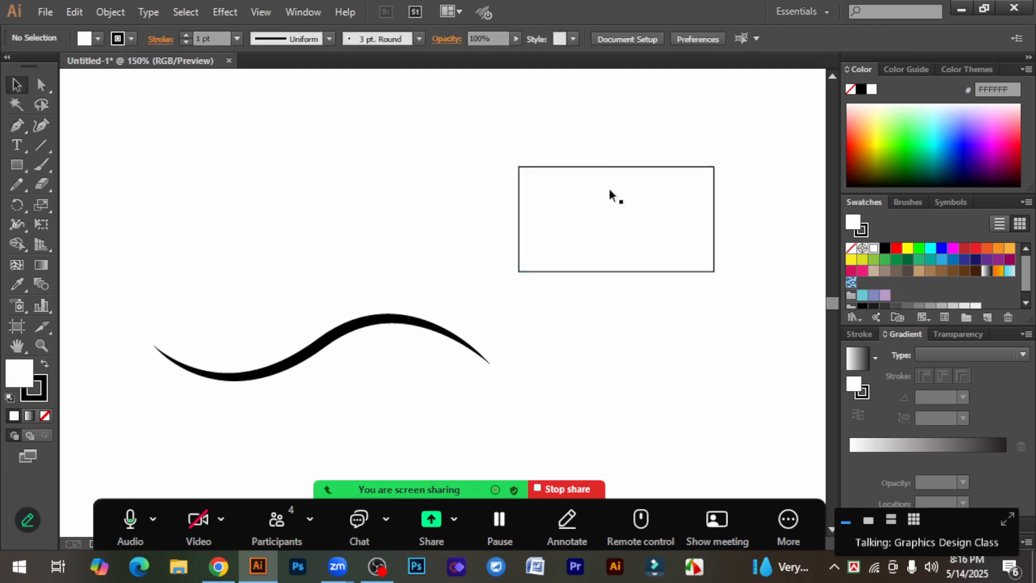
pyautogui.click(665, 166)
pyautogui.click(694, 346)
pyautogui.moveTo(642, 272); pyautogui.dragTo(496, 232)
pyautogui.click(430, 128)
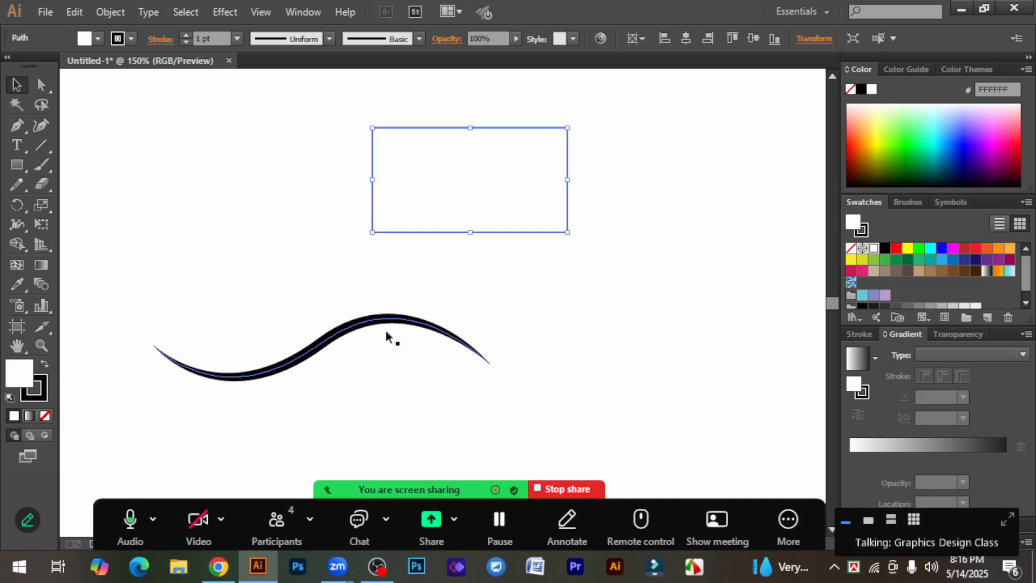
pyautogui.click(308, 340)
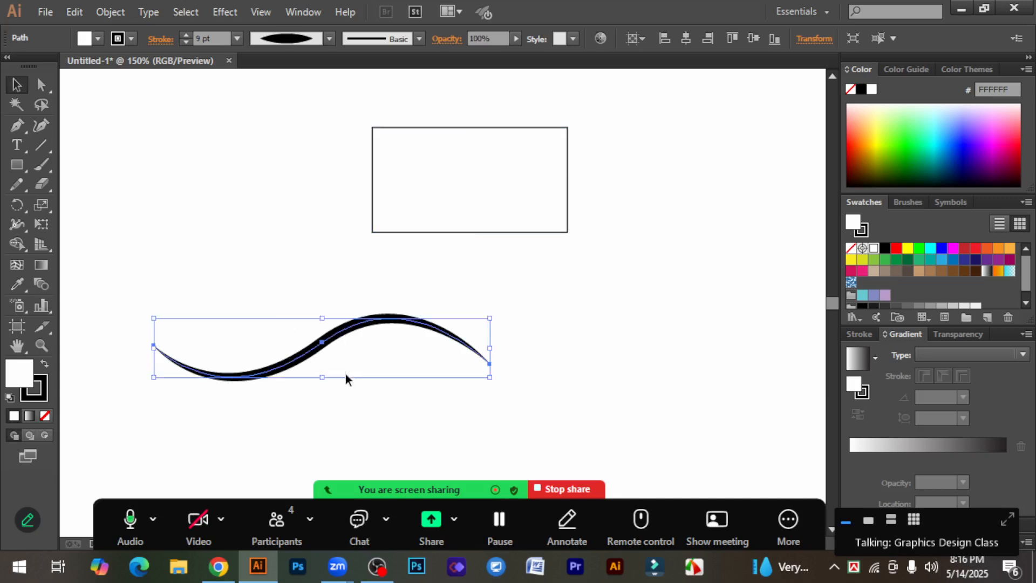
pyautogui.click(541, 402)
pyautogui.moveTo(18, 125); pyautogui.dragTo(89, 128)
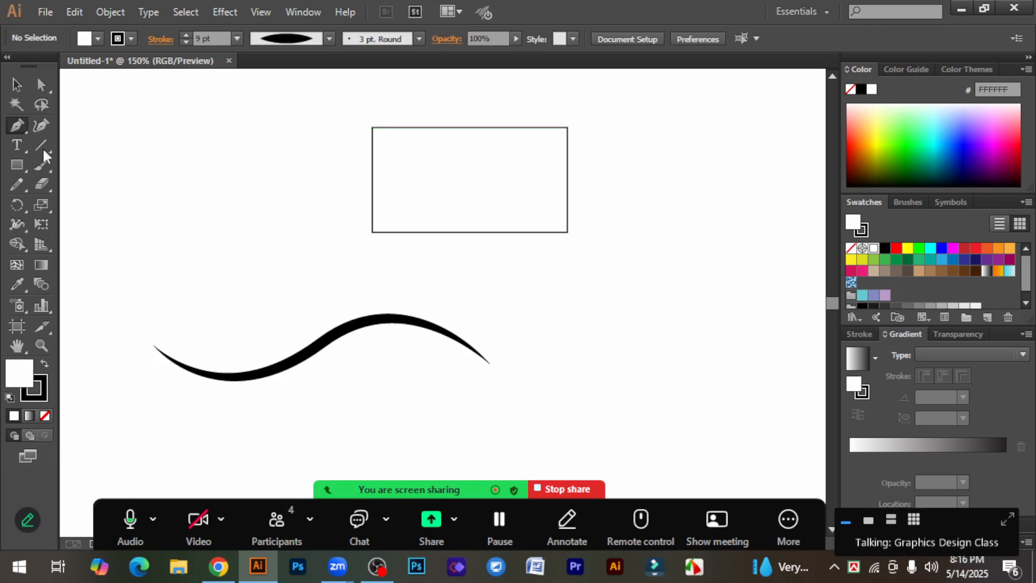
pyautogui.moveTo(14, 161); pyautogui.dragTo(24, 122)
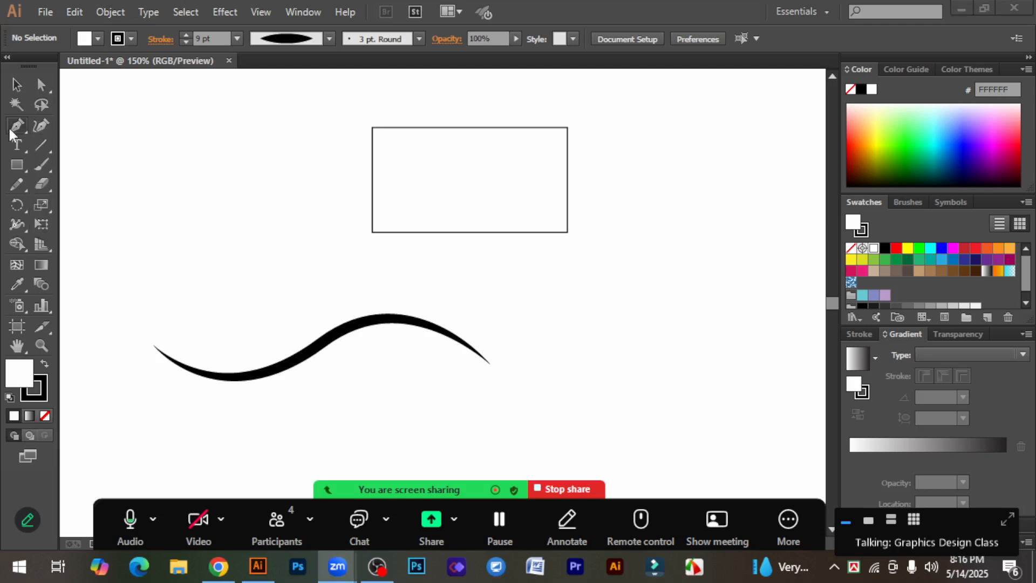
# Step: Move the rectangle with the Selection tool further left and down until it sits just above the curve
pyautogui.click(18, 86)
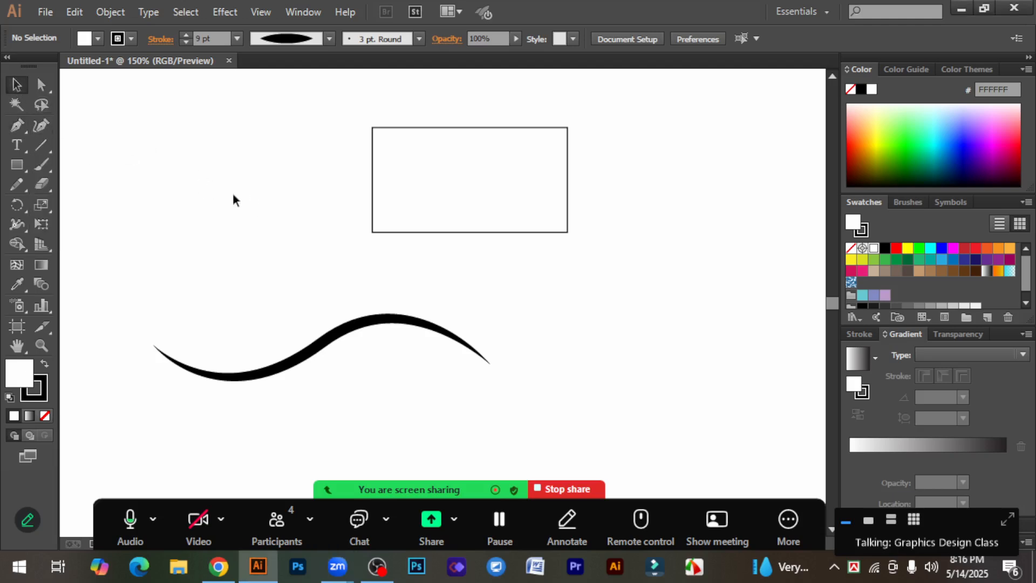
pyautogui.moveTo(316, 135); pyautogui.dragTo(663, 241)
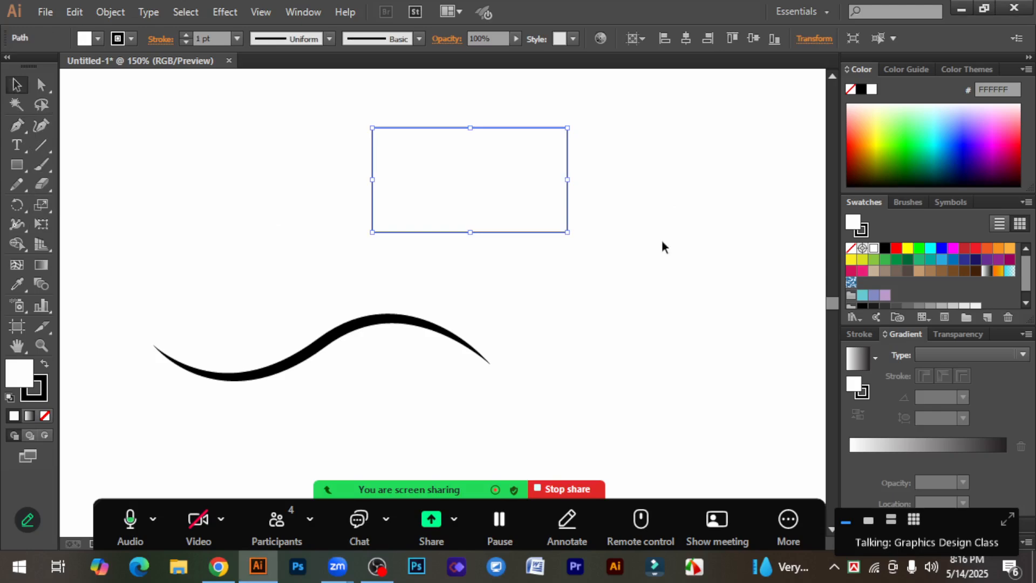
pyautogui.moveTo(570, 203); pyautogui.dragTo(420, 205)
pyautogui.click(526, 254)
pyautogui.click(509, 273)
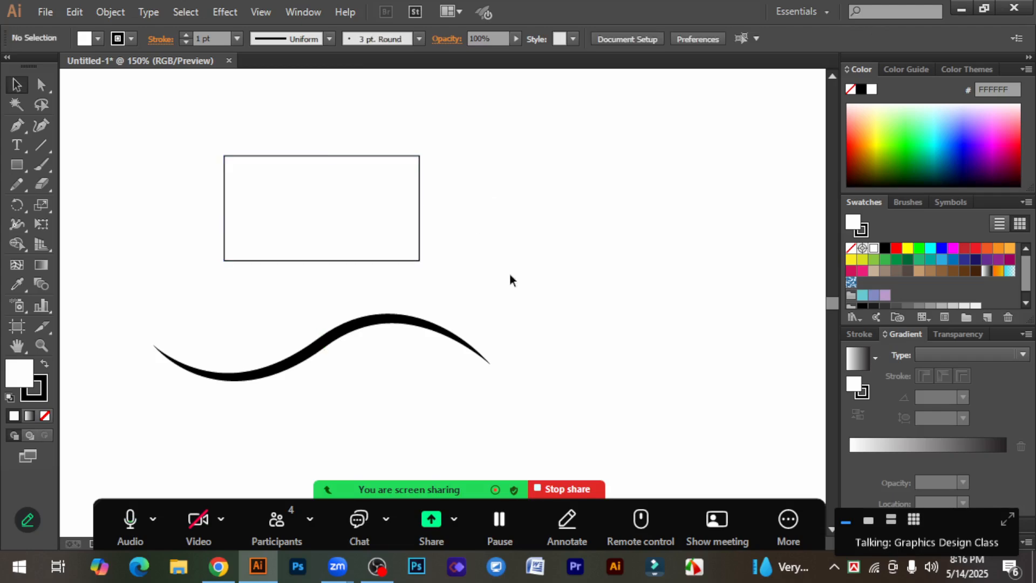
pyautogui.moveTo(509, 273); pyautogui.dragTo(176, 174)
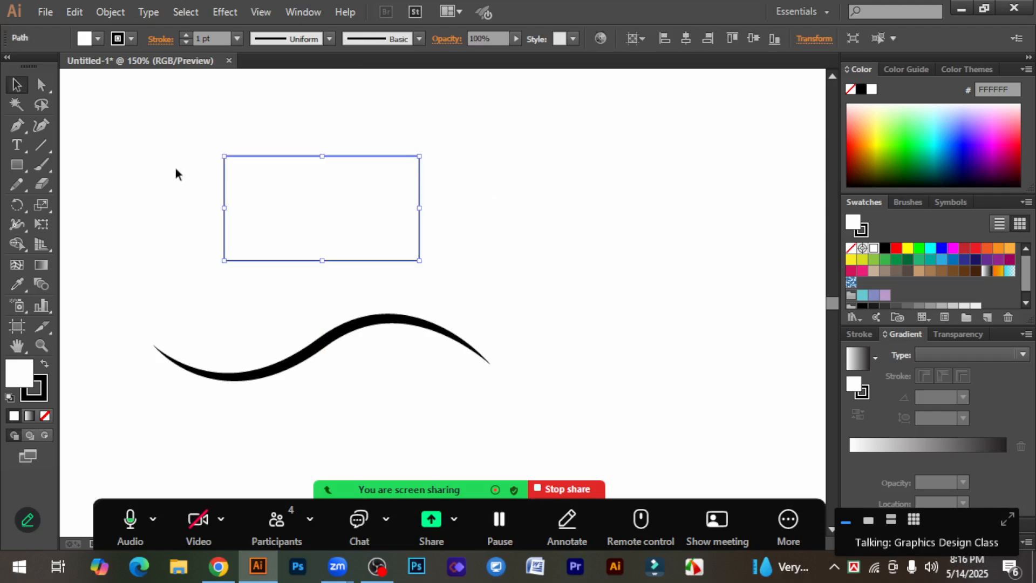
pyautogui.click(518, 270)
pyautogui.moveTo(506, 264); pyautogui.dragTo(403, 243)
pyautogui.click(465, 238)
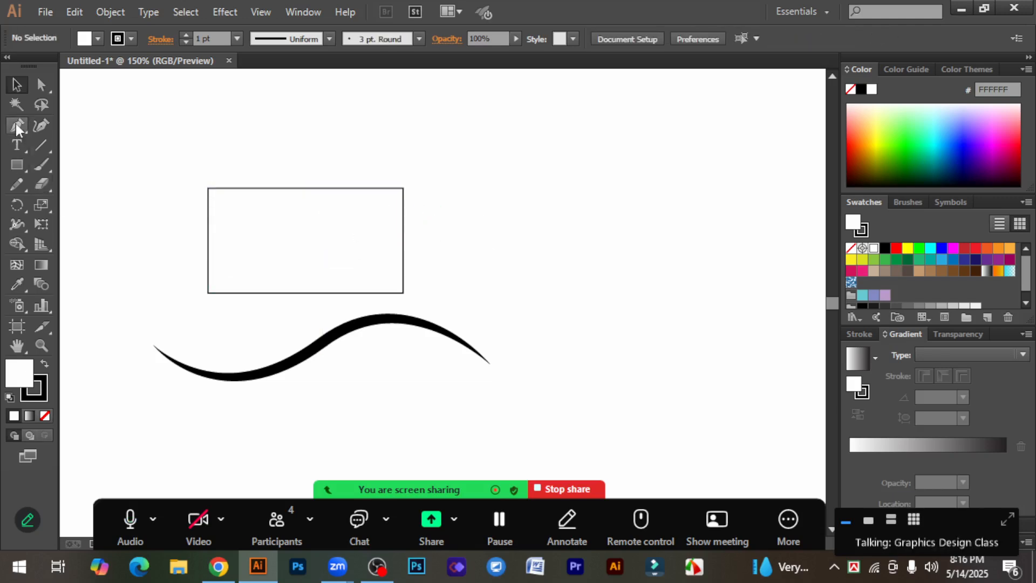
# Step: Draw a straight diagonal path with the Pen tool from about X 410, Y 188 to X 339, Y 324 px and move it right of the rectangle
pyautogui.moveTo(15, 124); pyautogui.dragTo(76, 125)
pyautogui.click(340, 160)
pyautogui.click(255, 323)
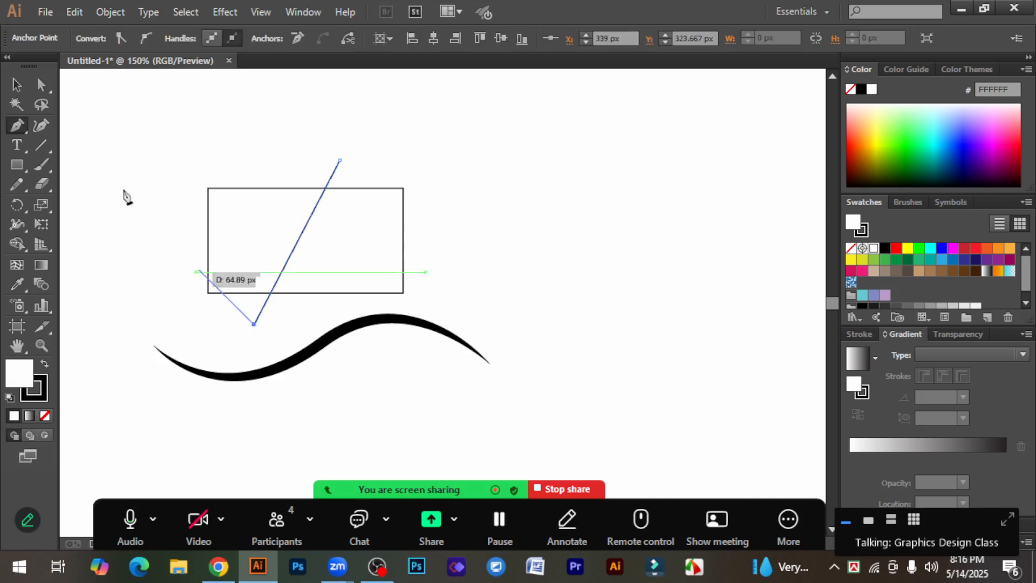
pyautogui.click(15, 84)
pyautogui.click(346, 159)
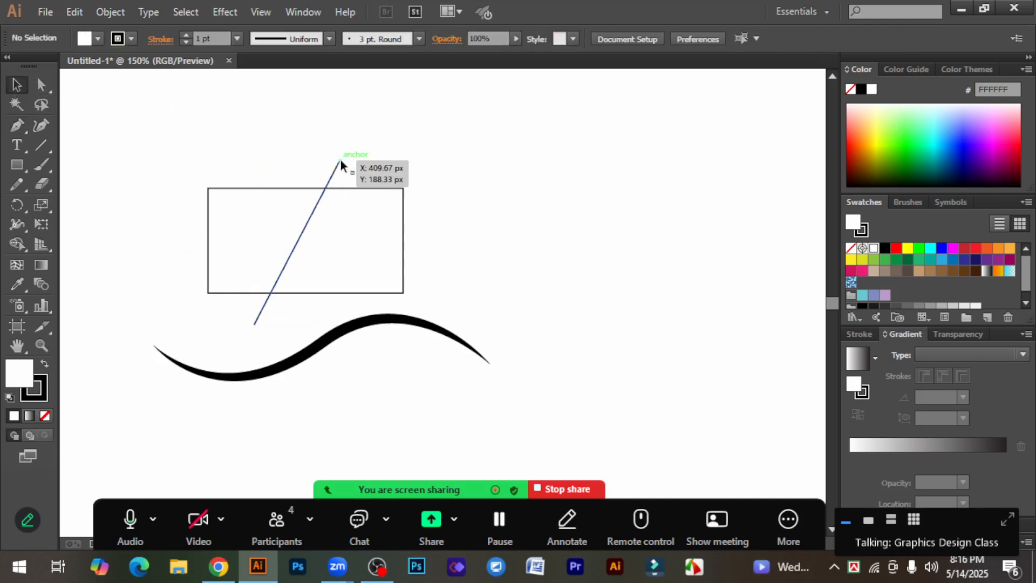
pyautogui.moveTo(337, 164); pyautogui.dragTo(504, 133)
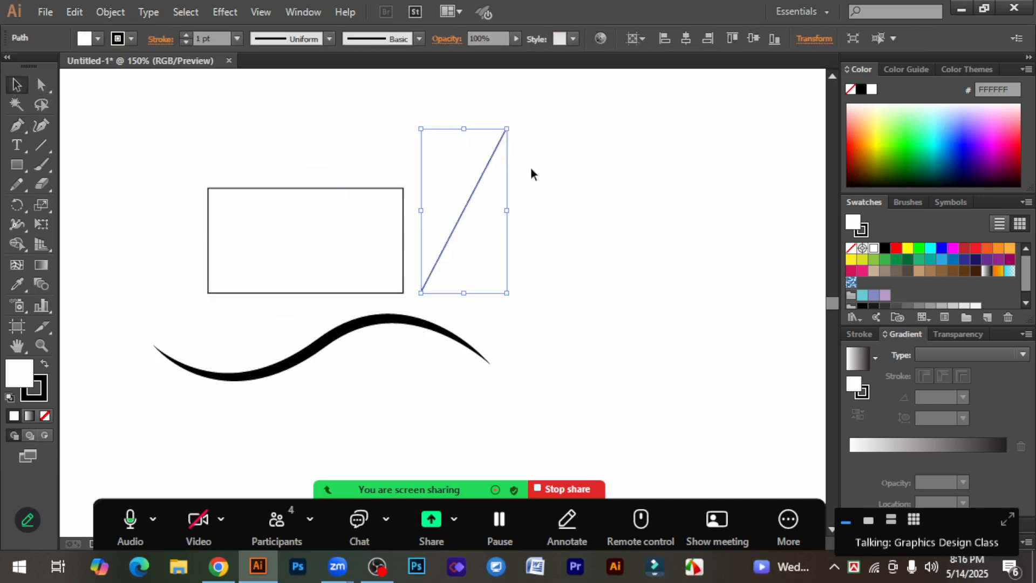
# Step: Draw a second diagonal line with the Line Segment tool, just right of the Pen-drawn line and of similar height
pyautogui.click(41, 144)
pyautogui.click(108, 143)
pyautogui.moveTo(621, 134)
pyautogui.mouseDown()
pyautogui.moveTo(513, 303)
pyautogui.moveTo(506, 295)
pyautogui.mouseUp()
pyautogui.click(16, 84)
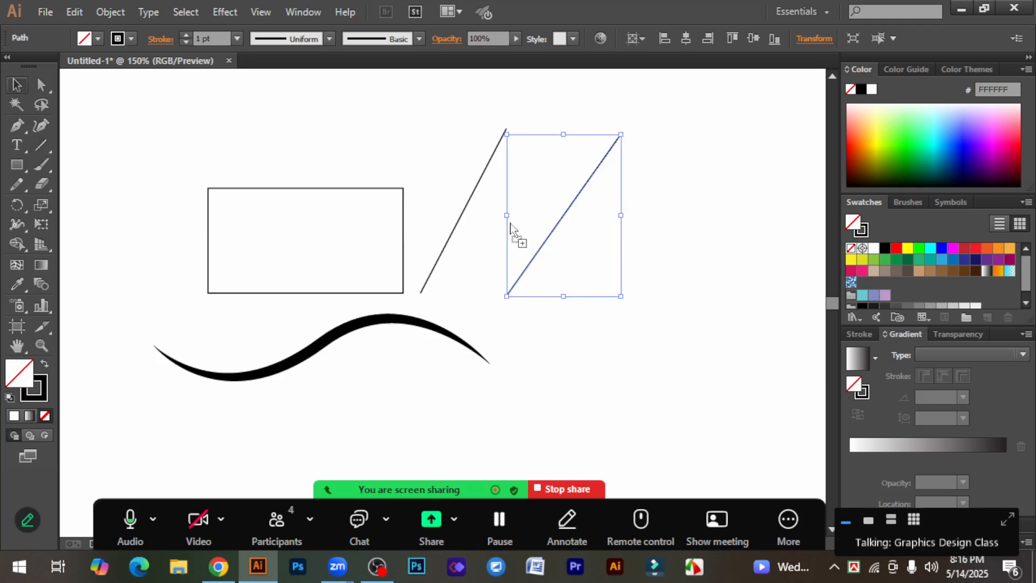
# Step: Delete both diagonal lines to the right of the rectangle
pyautogui.moveTo(687, 250); pyautogui.dragTo(476, 154)
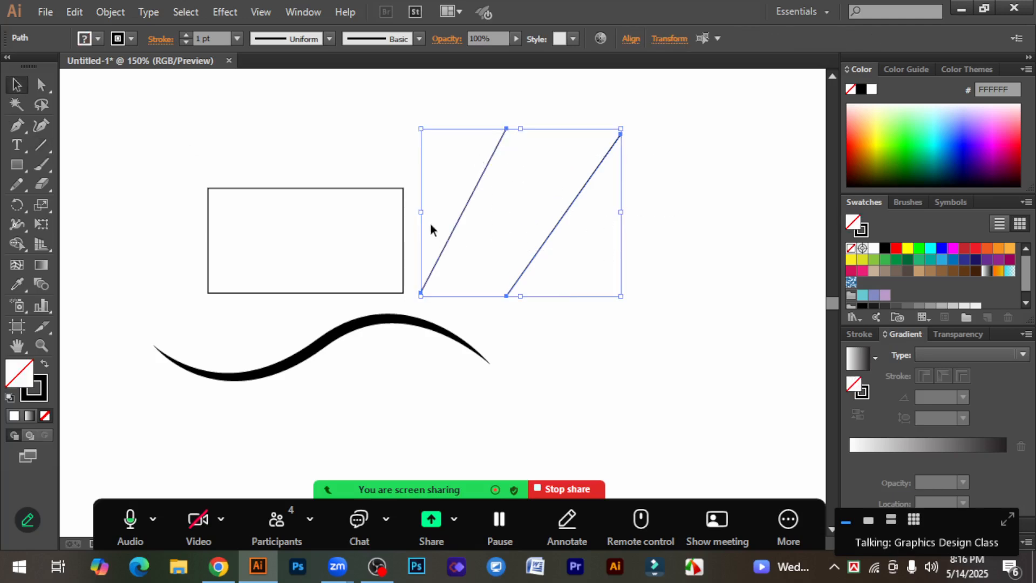
pyautogui.press('Delete')
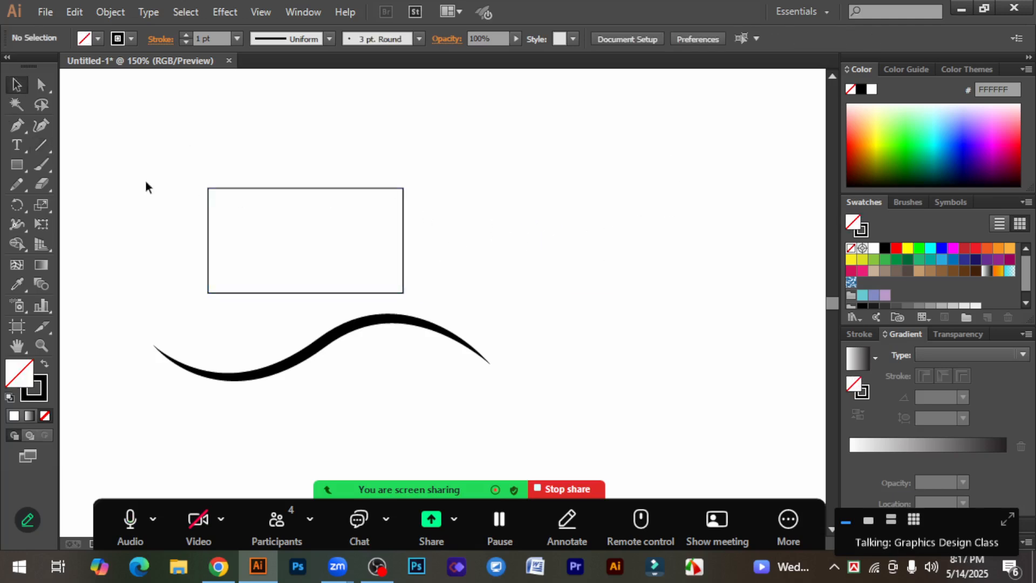
# Step: Examine the tools grouped with the Pen tool and the shape tools, with the rectangle and the curve as examples
pyautogui.moveTo(12, 127); pyautogui.dragTo(67, 124)
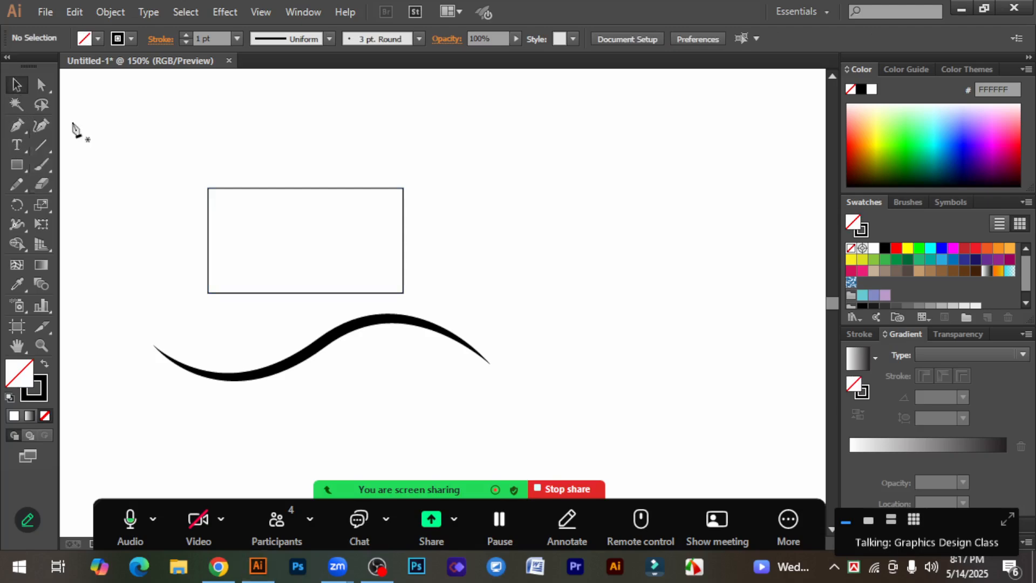
pyautogui.moveTo(16, 164); pyautogui.dragTo(52, 105)
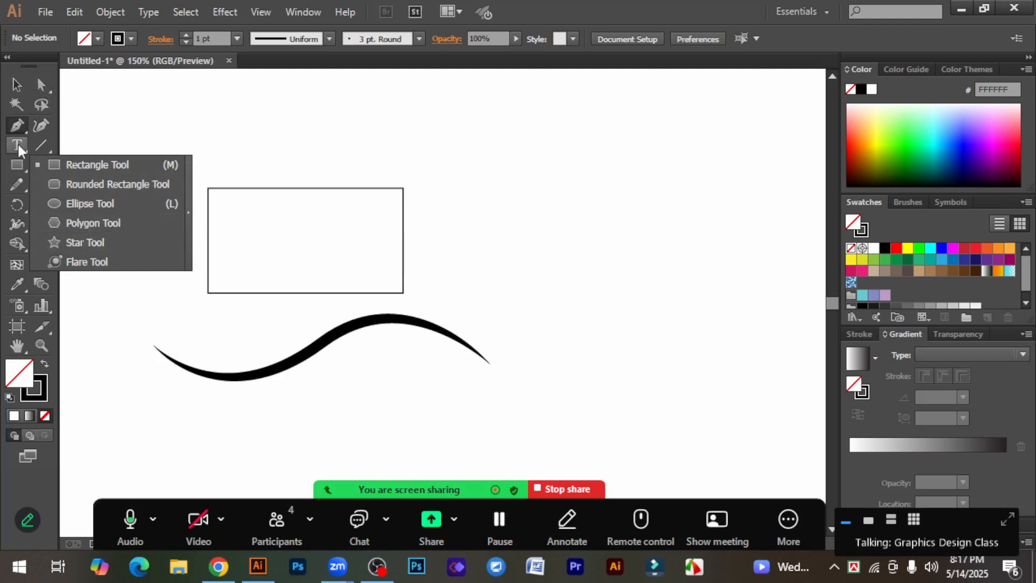
pyautogui.click(17, 84)
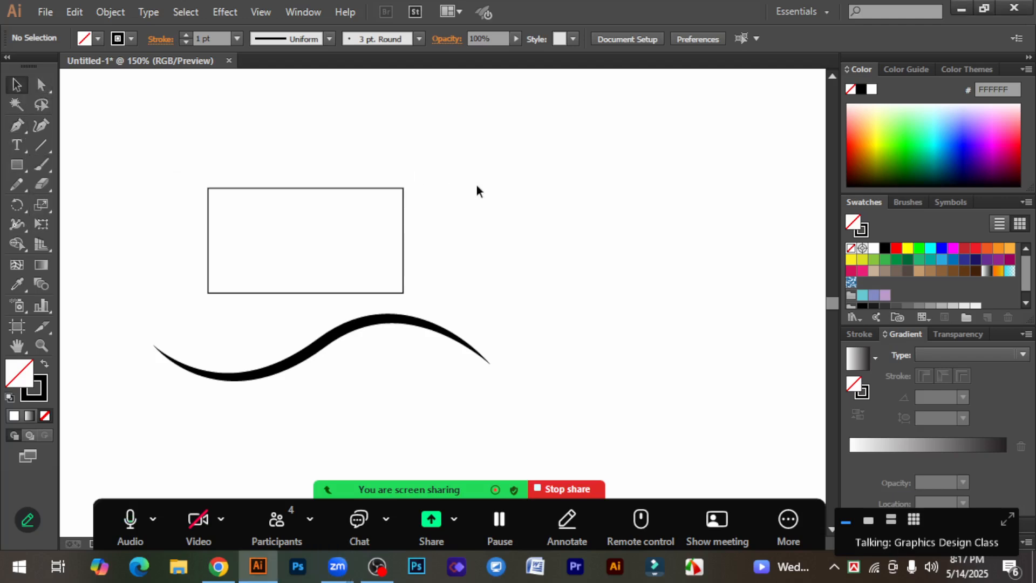
pyautogui.click(403, 232)
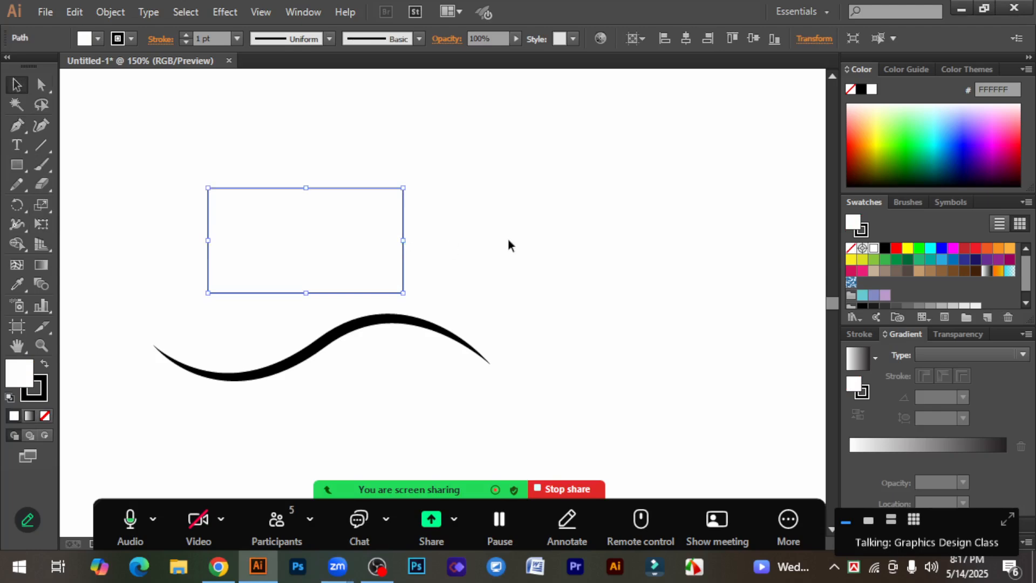
pyautogui.moveTo(17, 129); pyautogui.dragTo(83, 124)
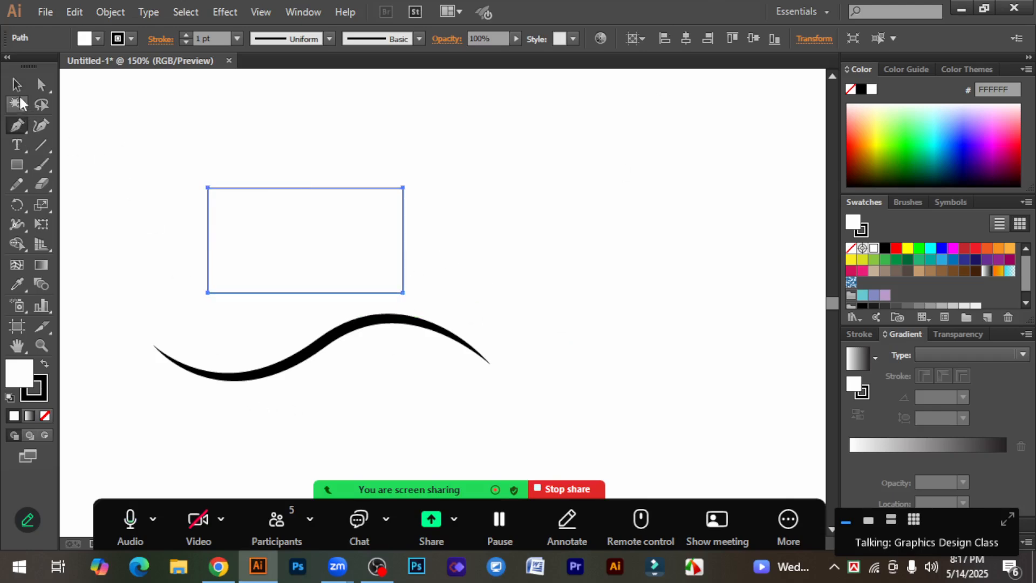
pyautogui.click(17, 85)
pyautogui.click(314, 350)
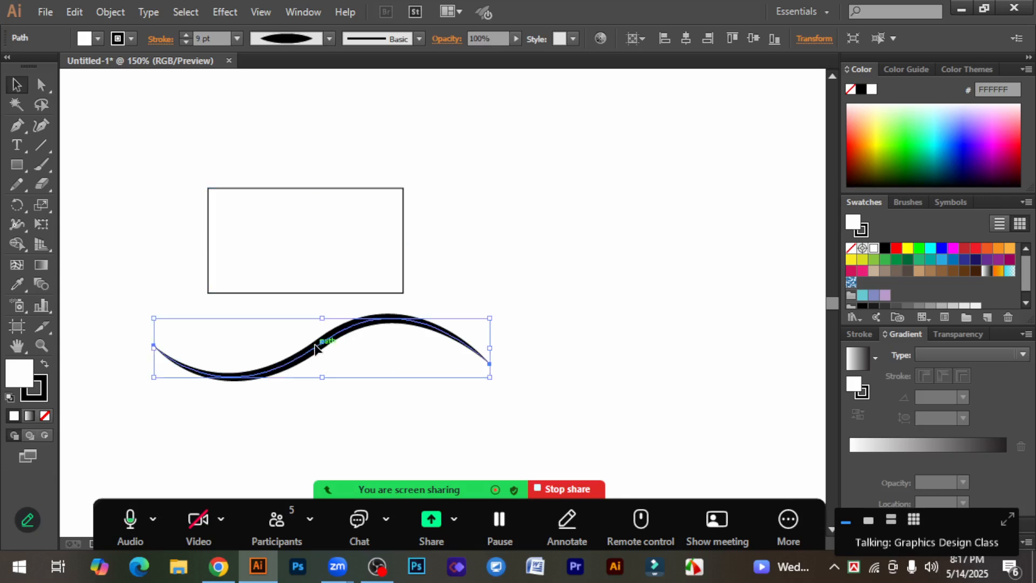
pyautogui.moveTo(20, 163); pyautogui.dragTo(467, 234)
pyautogui.moveTo(16, 131); pyautogui.dragTo(77, 132)
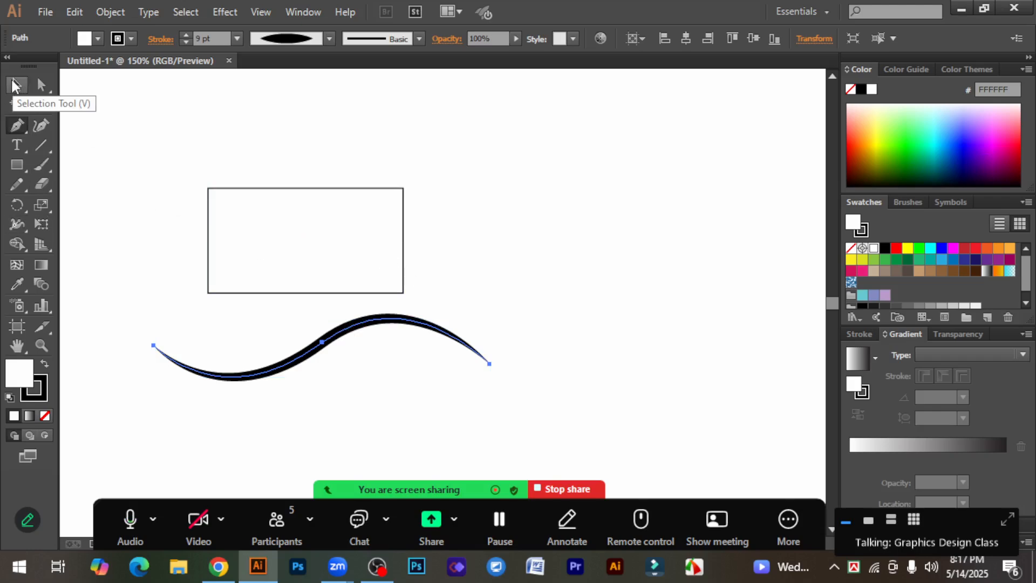
pyautogui.moveTo(16, 125); pyautogui.dragTo(89, 130)
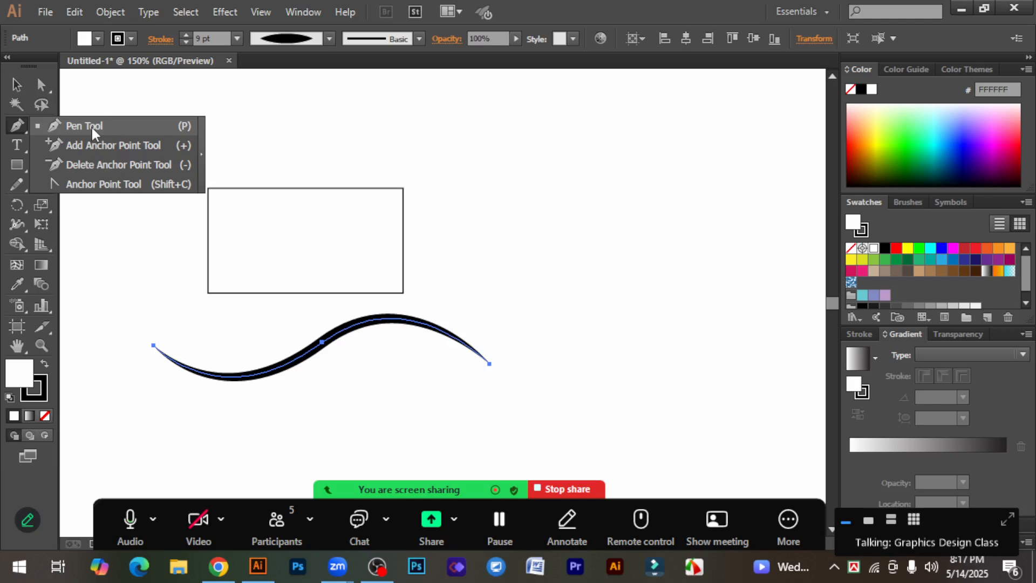
pyautogui.moveTo(92, 125)
pyautogui.mouseDown()
pyautogui.moveTo(103, 145)
pyautogui.moveTo(123, 144)
pyautogui.moveTo(119, 196)
pyautogui.moveTo(111, 144)
pyautogui.moveTo(77, 122)
pyautogui.moveTo(109, 124)
pyautogui.mouseUp()
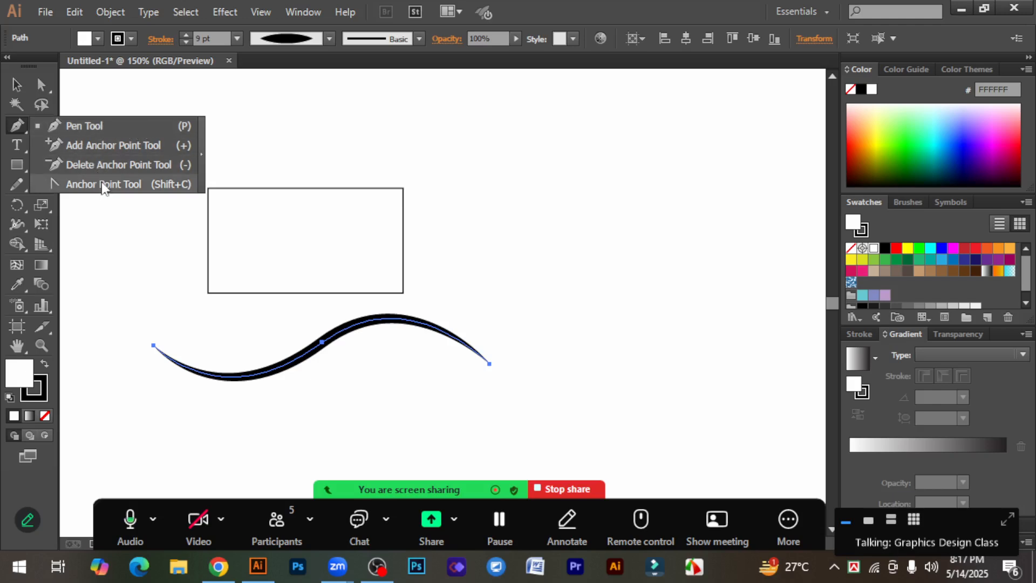
pyautogui.click(17, 88)
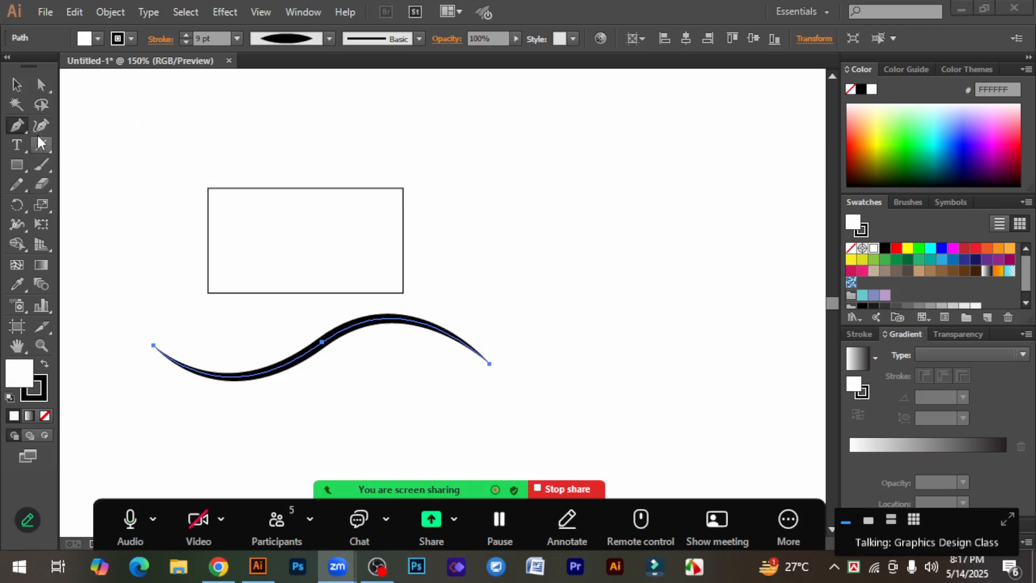
pyautogui.moveTo(16, 126); pyautogui.dragTo(92, 131)
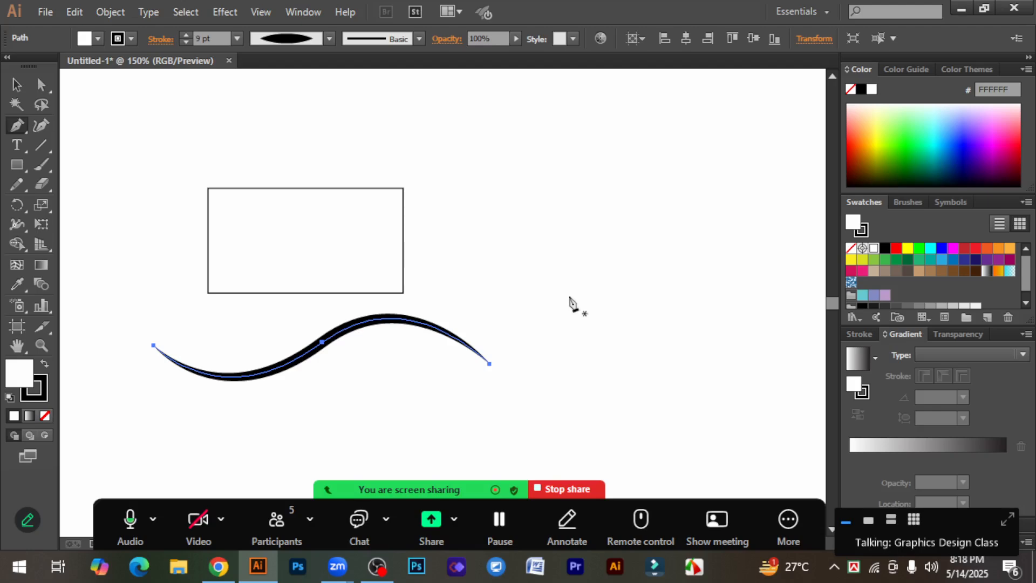
pyautogui.scroll(-2, 571, 302)
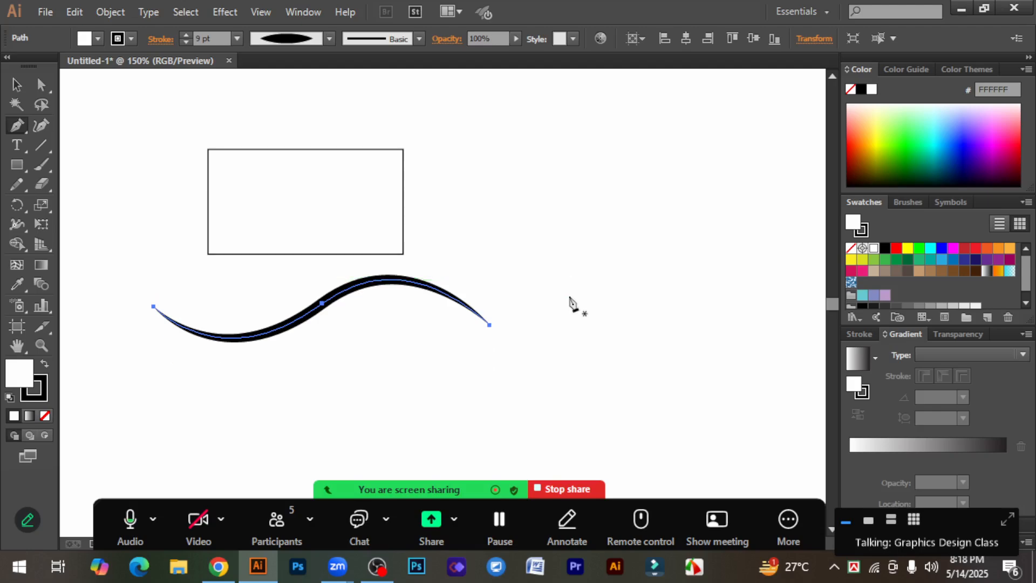
pyautogui.scroll(3, 571, 304)
pyautogui.click(16, 85)
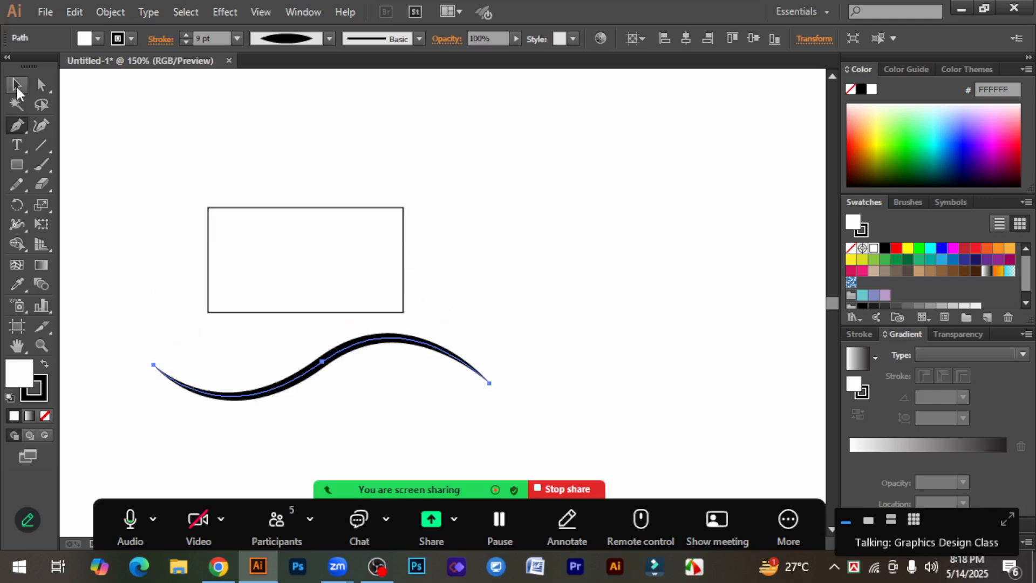
pyautogui.click(556, 323)
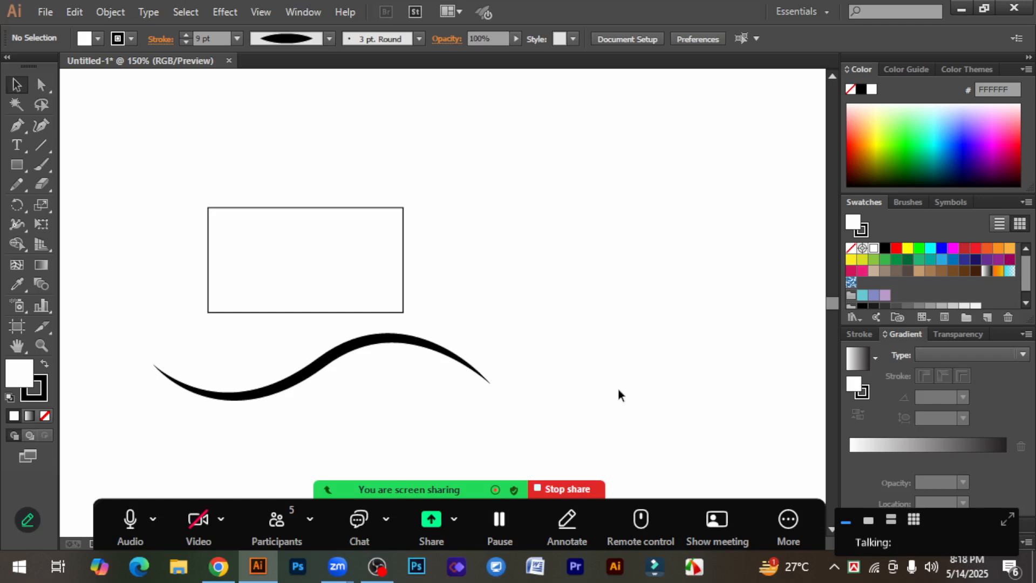
pyautogui.click(326, 359)
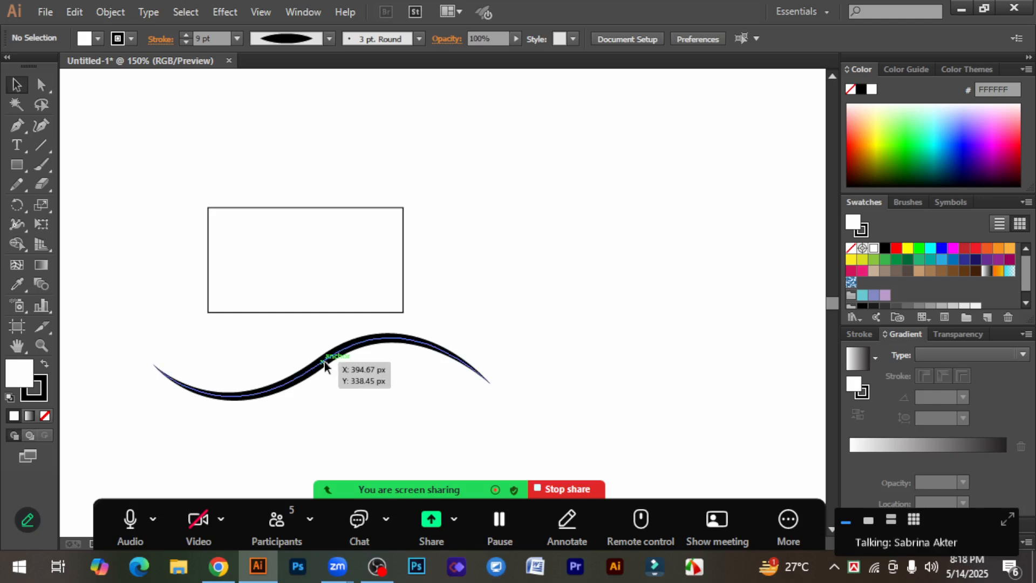
pyautogui.click(577, 344)
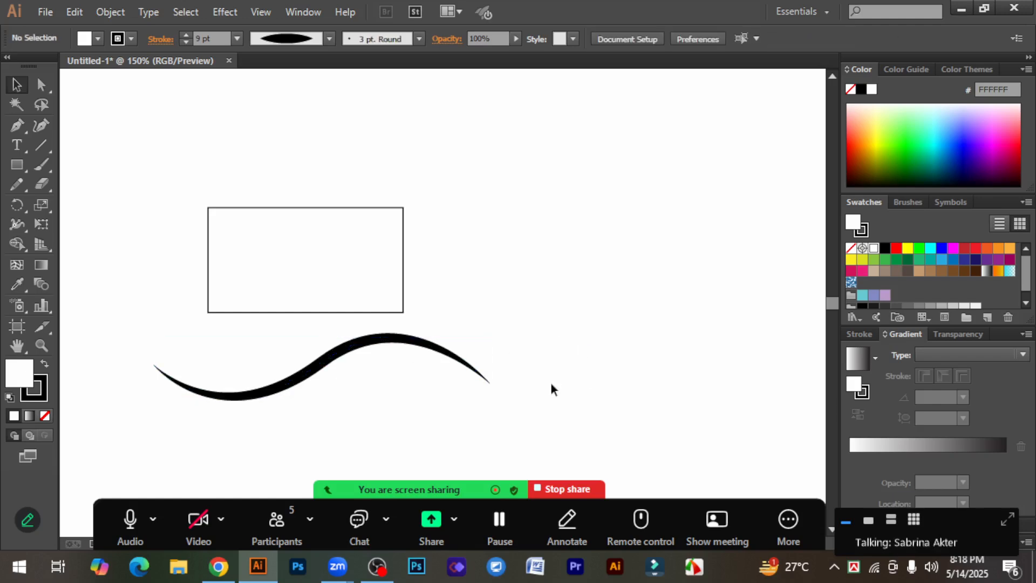
pyautogui.moveTo(498, 415); pyautogui.dragTo(290, 218)
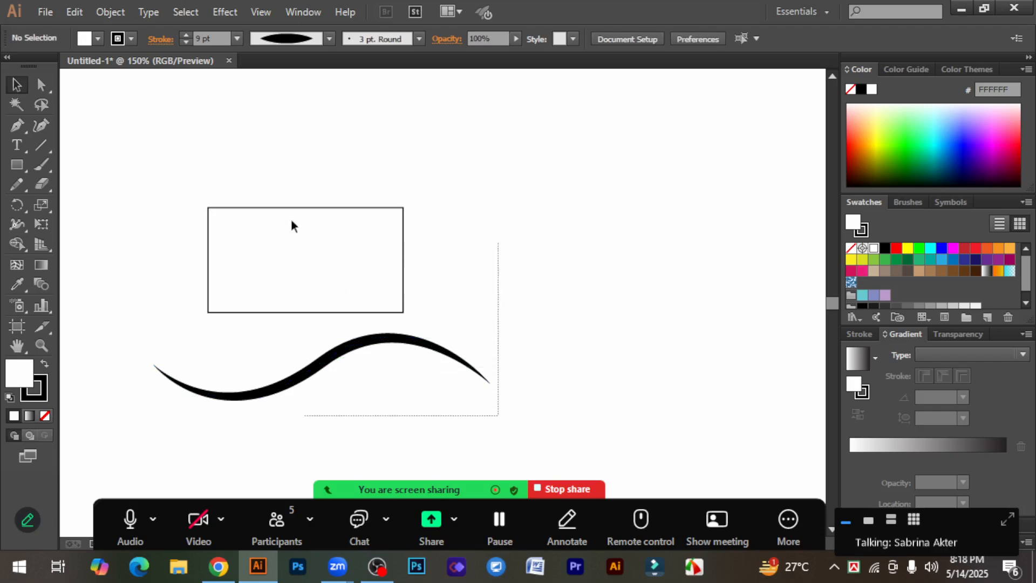
pyautogui.click(545, 280)
pyautogui.hotkey('ctrl', 'a')
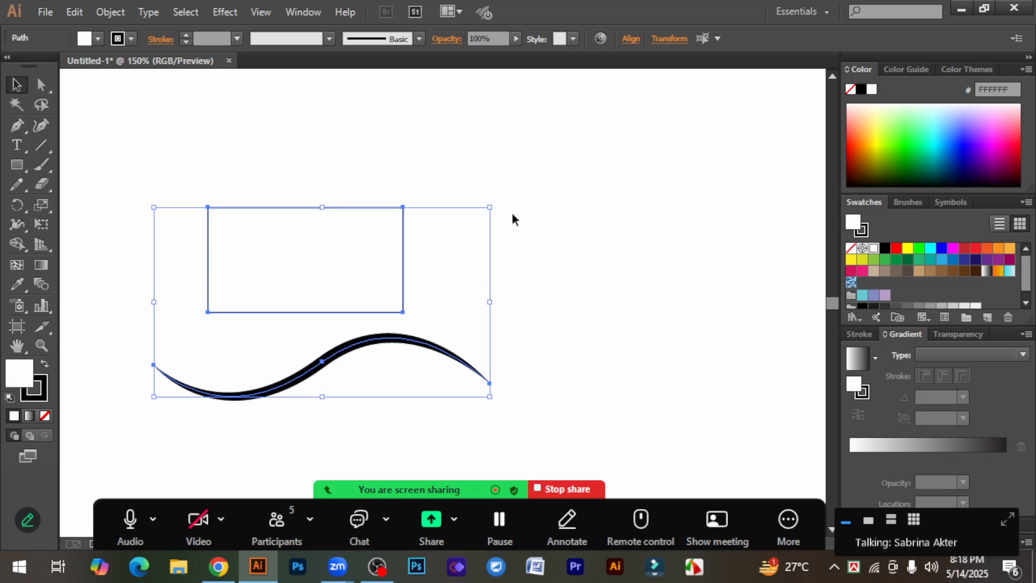
pyautogui.click(335, 205)
pyautogui.hotkey('ctrl', 'a')
pyautogui.click(523, 302)
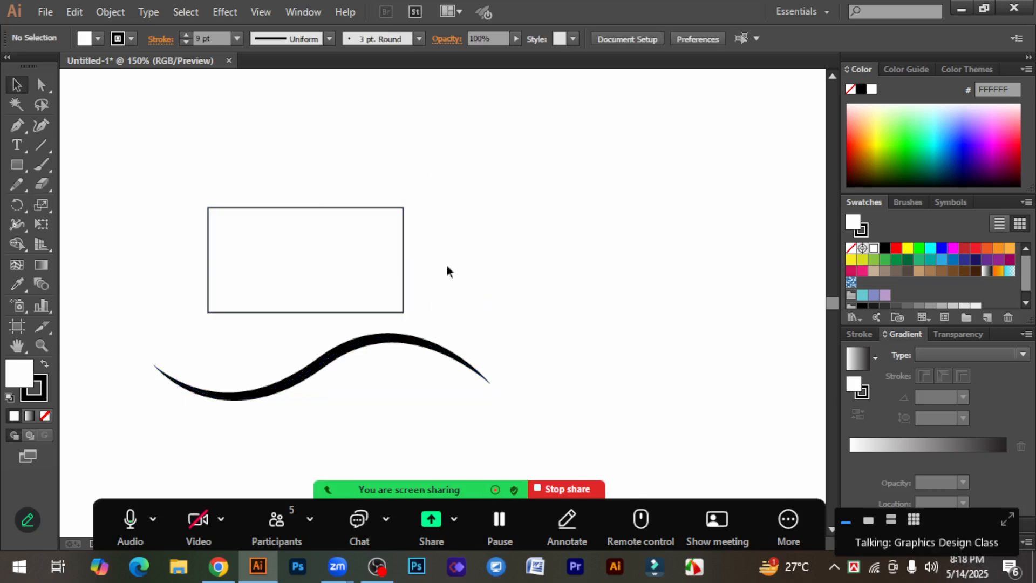
# Step: Draw a closed, roof-like chevron outline with the Pen tool right of the rectangle, about 463 px wide and 233 px high
pyautogui.click(18, 125)
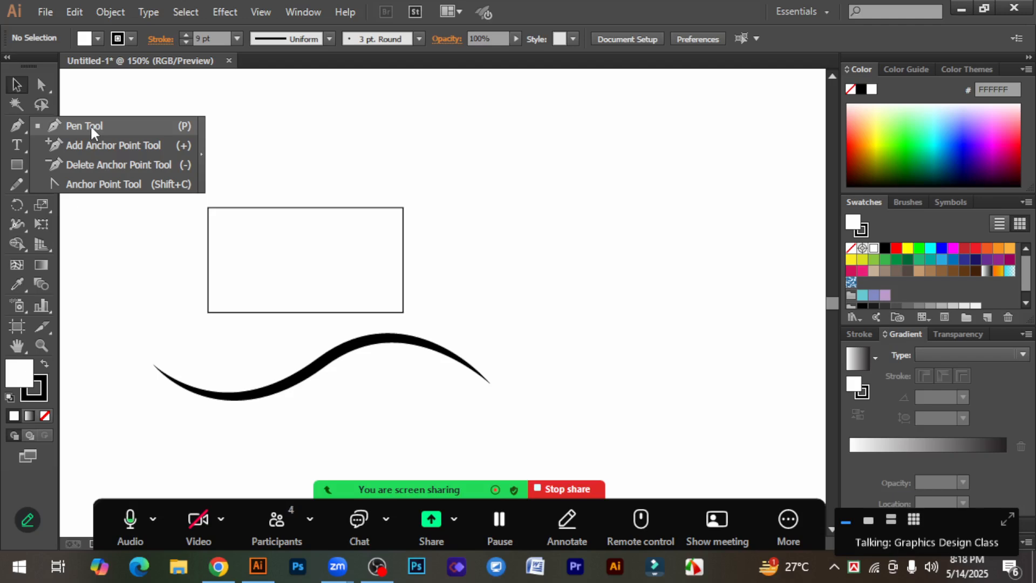
pyautogui.click(91, 124)
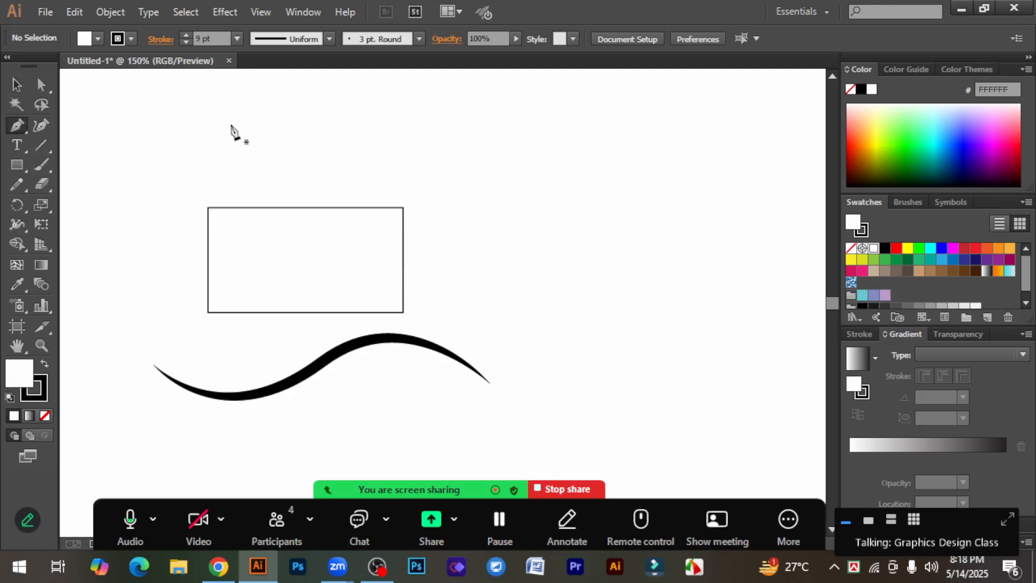
pyautogui.click(478, 302)
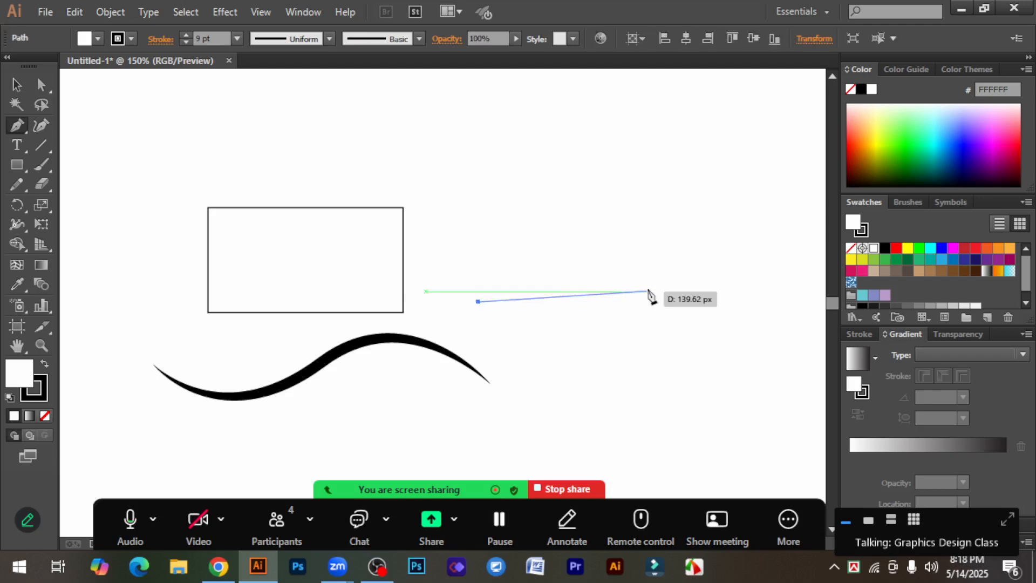
pyautogui.hotkey('ctrl', '-')
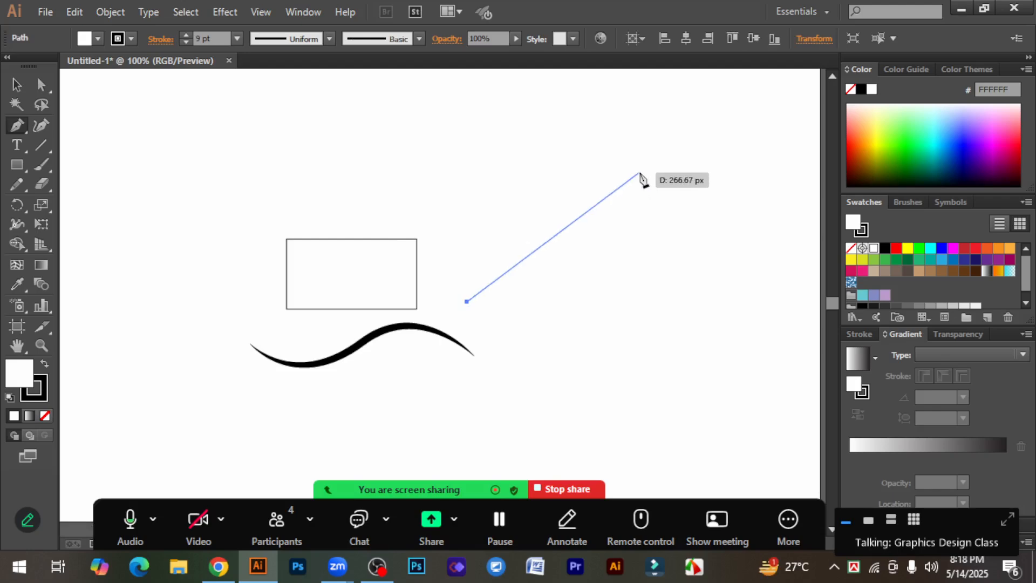
pyautogui.click(622, 147)
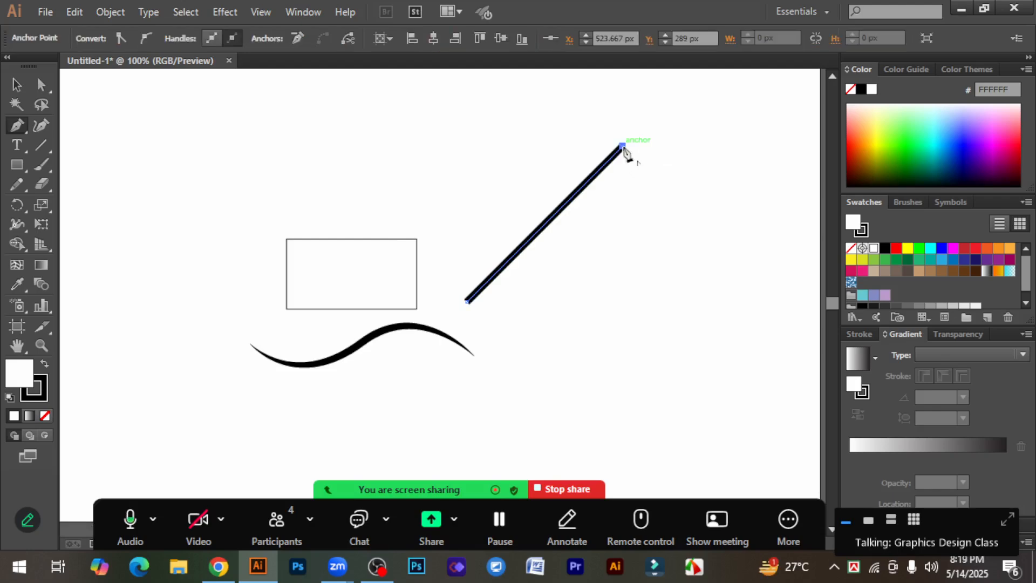
pyautogui.click(781, 303)
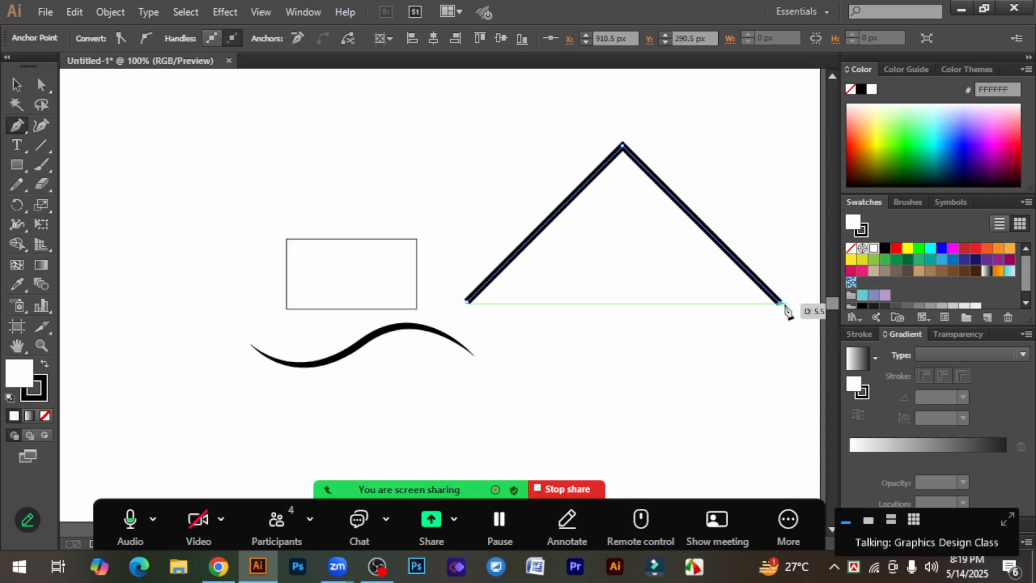
pyautogui.click(806, 304)
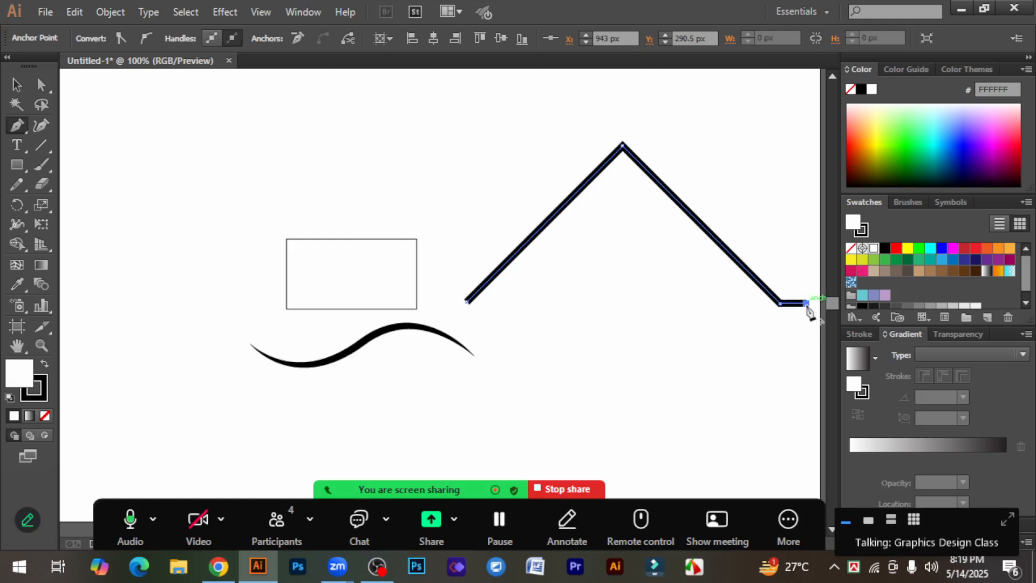
pyautogui.click(621, 114)
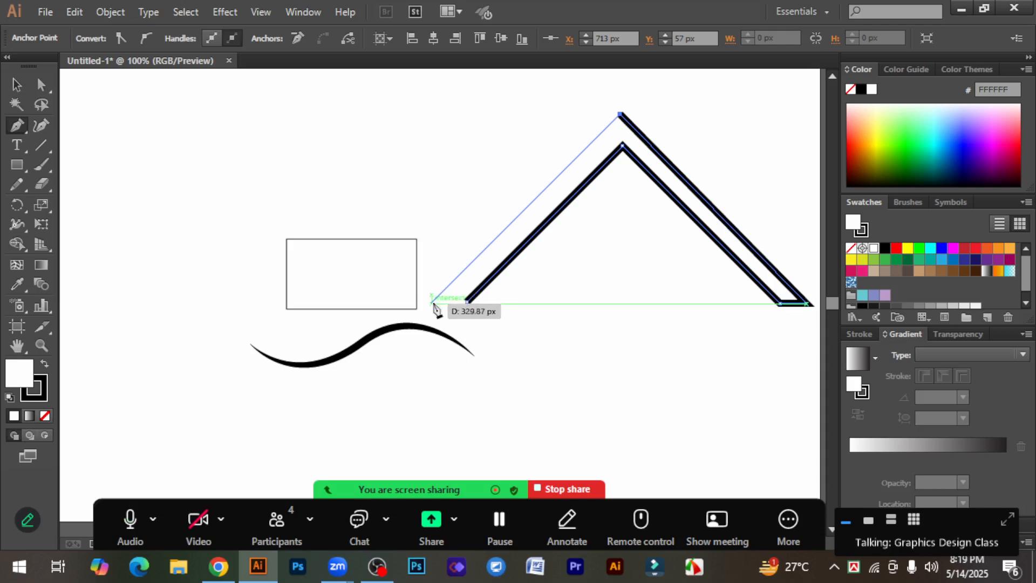
pyautogui.click(431, 304)
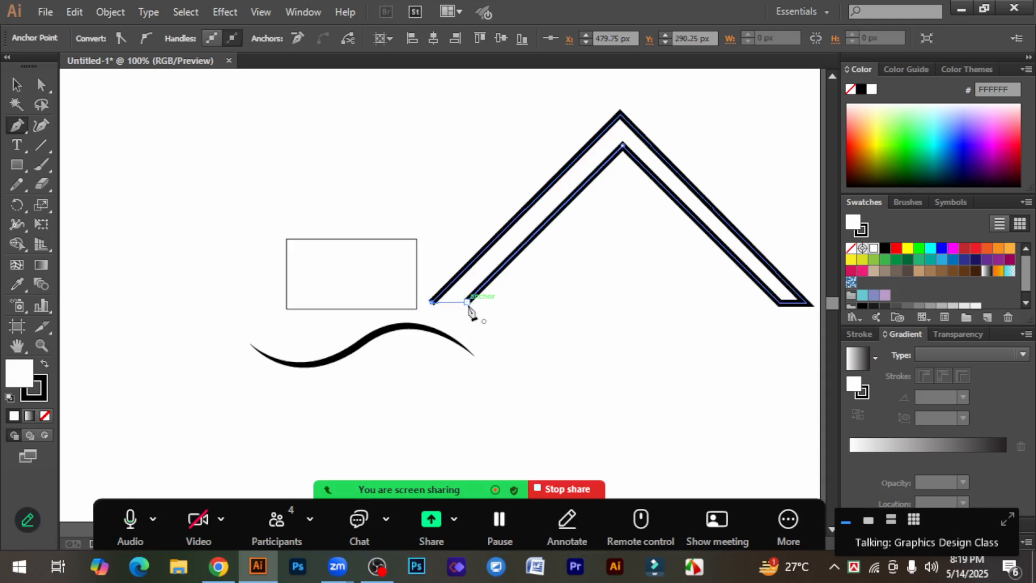
pyautogui.click(467, 301)
# Step: Swap the chevron's fill and stroke colours to give it a black fill, remove its stroke, and deselect it
pyautogui.click(17, 85)
pyautogui.moveTo(534, 143); pyautogui.dragTo(599, 222)
pyautogui.click(45, 366)
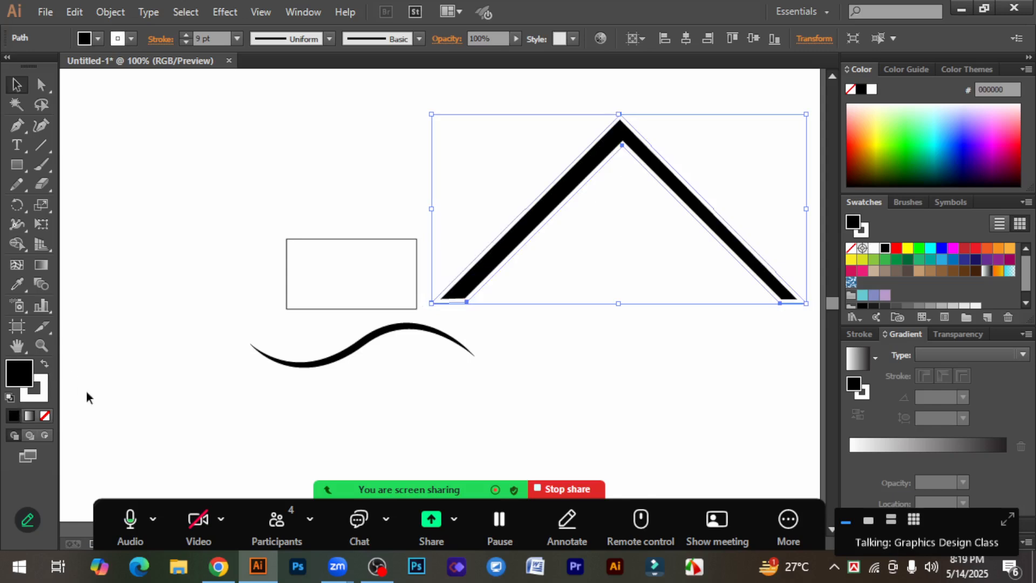
pyautogui.click(529, 266)
pyautogui.click(510, 254)
pyautogui.click(46, 383)
pyautogui.click(46, 420)
pyautogui.click(172, 361)
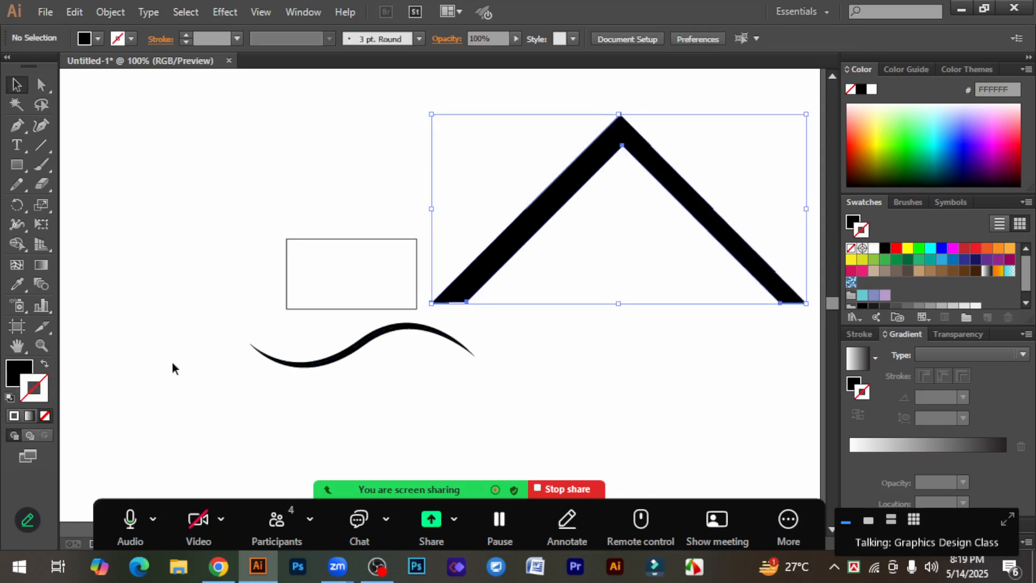
# Step: Move the black chevron down and right until it lies partly off the artboard's lower right corner
pyautogui.hotkey('ctrl', '-')
pyautogui.moveTo(664, 283); pyautogui.dragTo(789, 389)
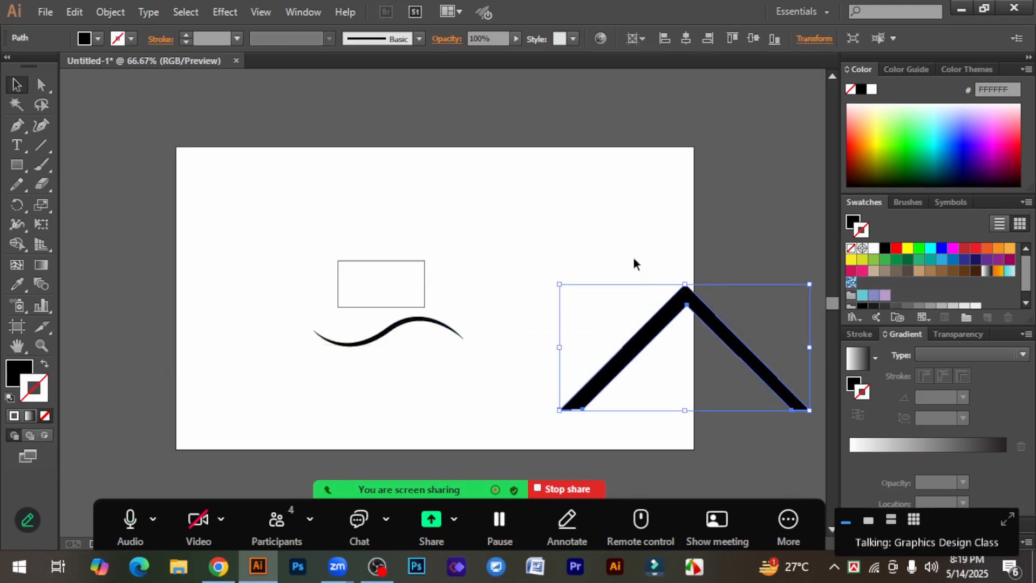
pyautogui.press('space')
pyautogui.moveTo(648, 213); pyautogui.dragTo(645, 253)
pyautogui.moveTo(659, 365); pyautogui.dragTo(706, 431)
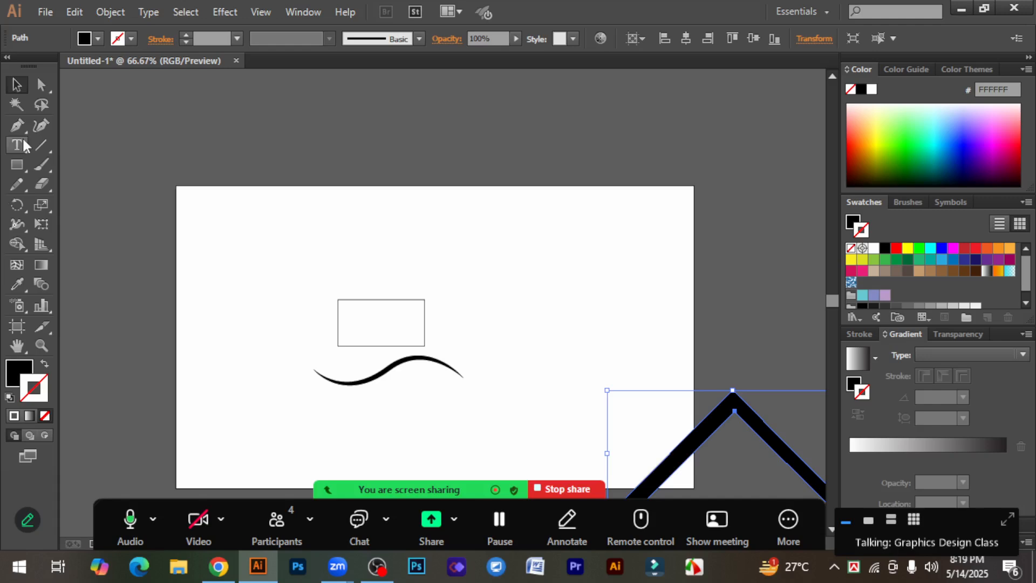
pyautogui.moveTo(23, 128); pyautogui.dragTo(79, 127)
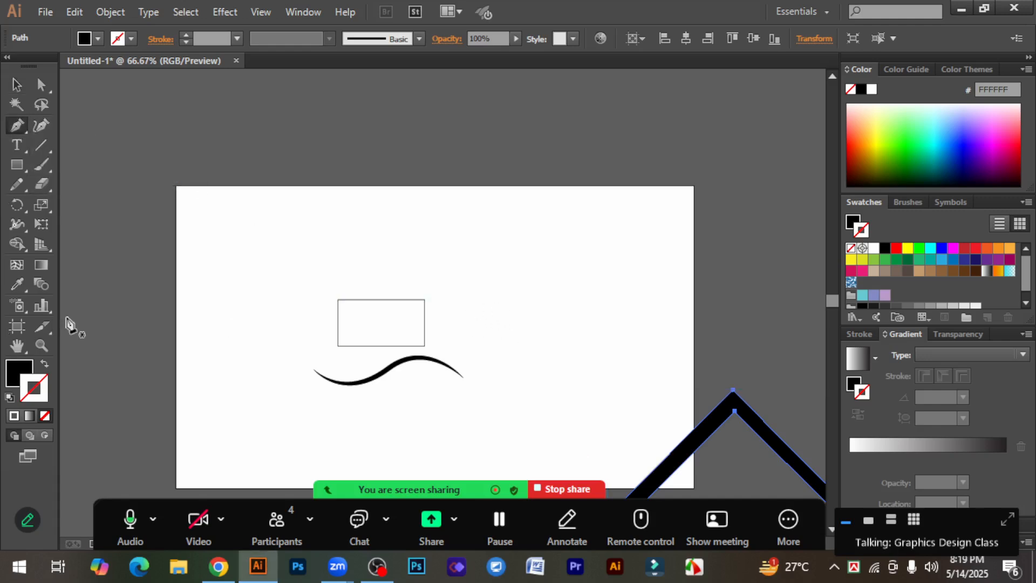
pyautogui.click(22, 369)
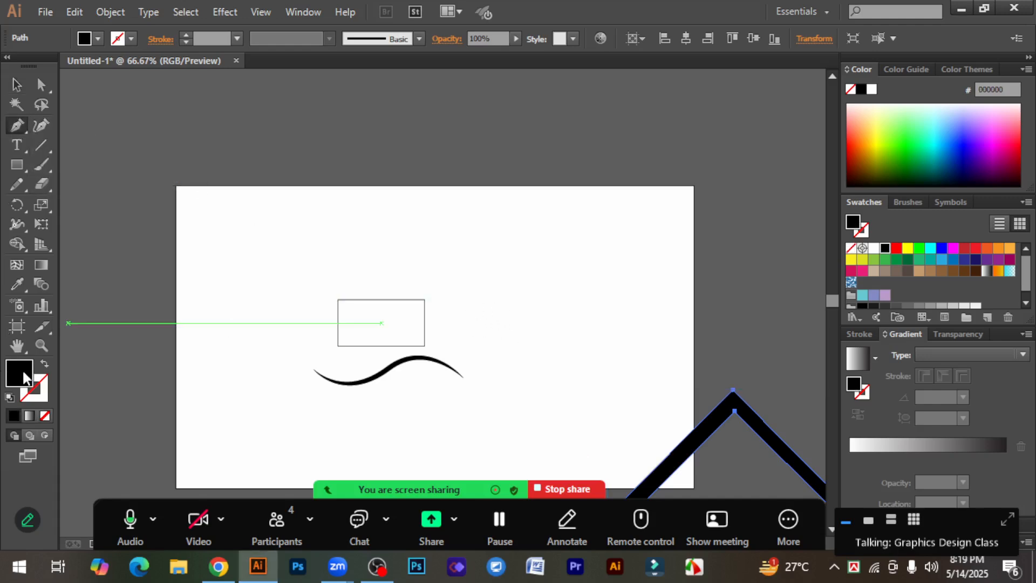
pyautogui.click(463, 304)
pyautogui.moveTo(627, 265); pyautogui.dragTo(692, 222)
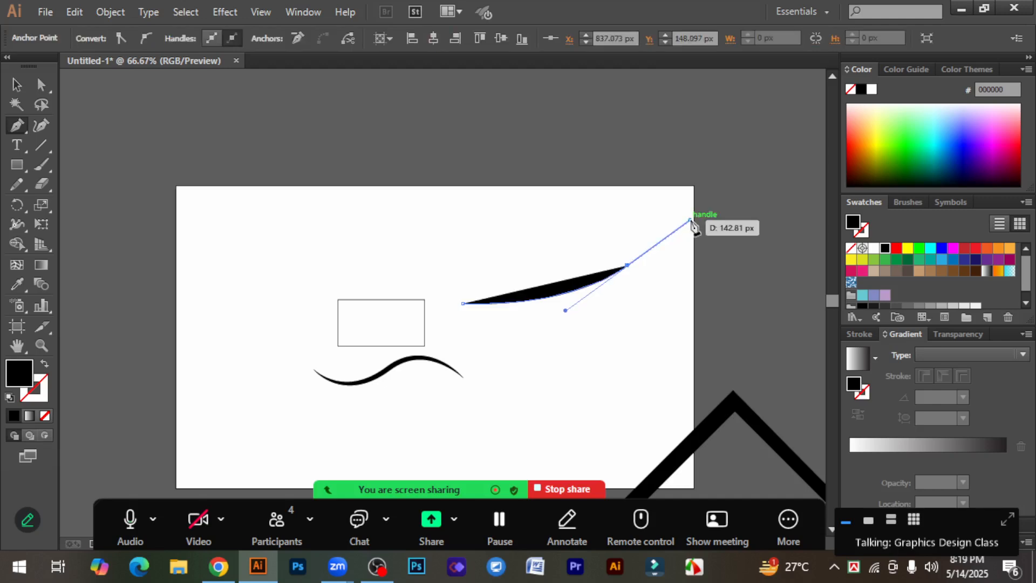
pyautogui.hotkey('ctrl', 'z')
pyautogui.click(16, 85)
pyautogui.click(508, 371)
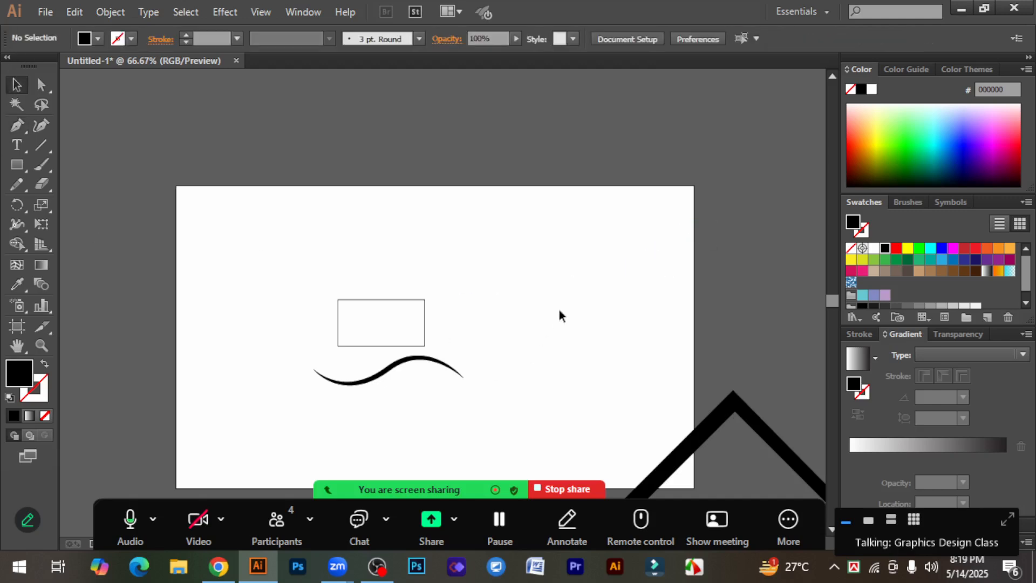
# Step: Draw a closed black teardrop right of the rectangle with the Pen tool, about 88 px wide and 151 px high, and deselect it
pyautogui.moveTo(25, 127); pyautogui.dragTo(84, 124)
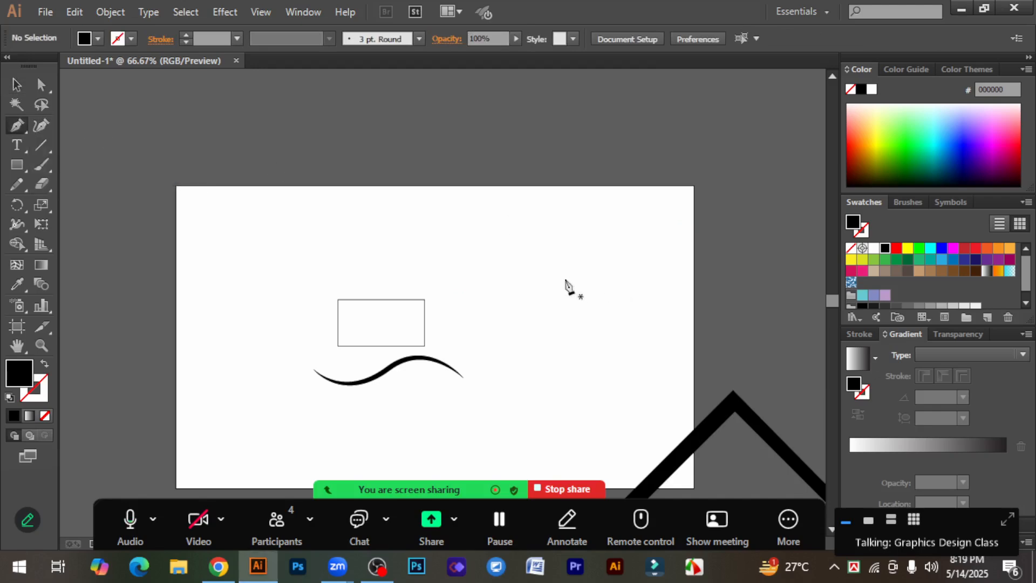
pyautogui.click(545, 264)
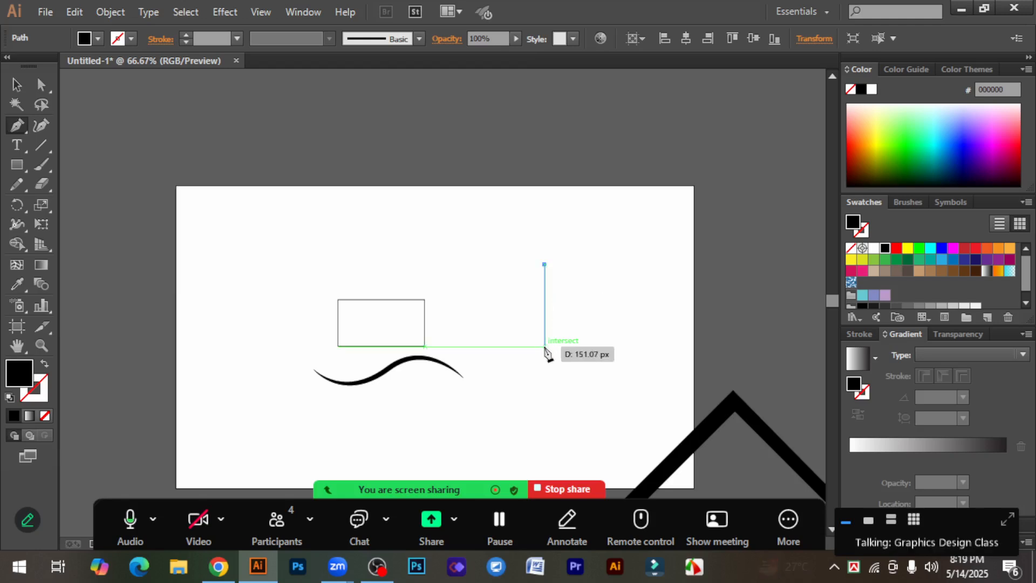
pyautogui.click(545, 347)
pyautogui.moveTo(560, 347); pyautogui.dragTo(598, 349)
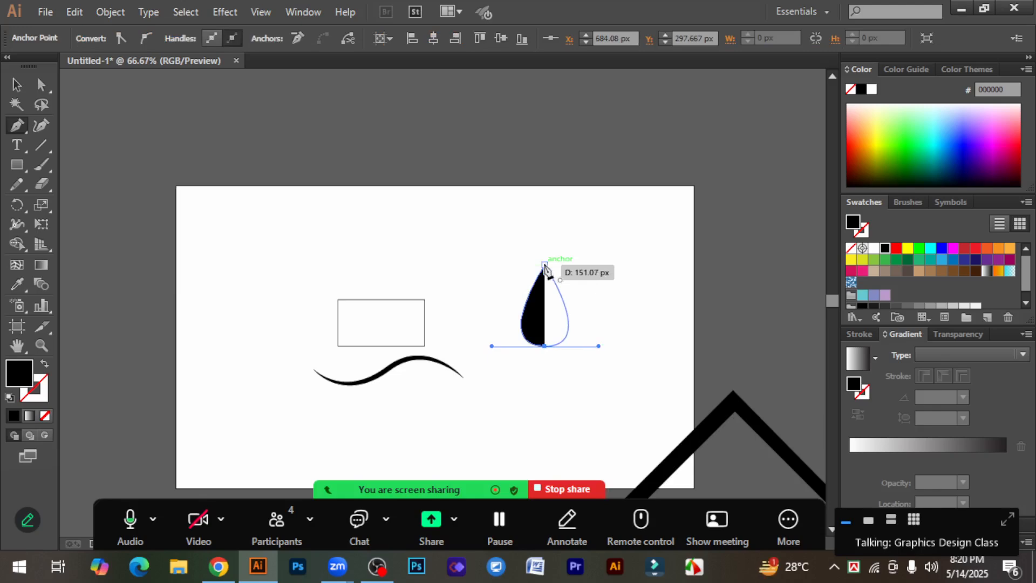
pyautogui.click(545, 265)
pyautogui.click(16, 85)
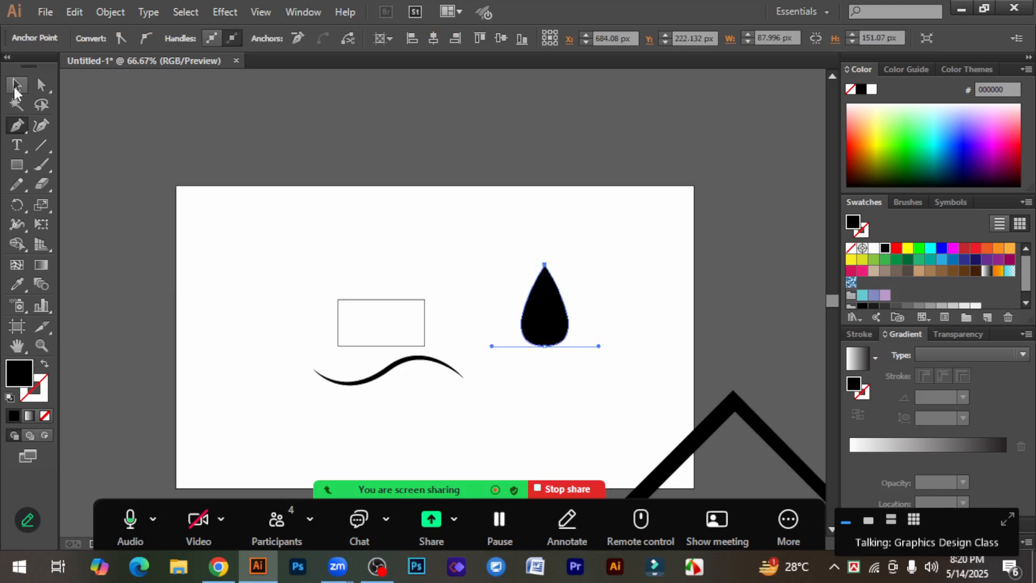
pyautogui.click(642, 346)
# Step: Narrow the teardrop slightly and move it down and a little left, to the right of the wavy curve
pyautogui.click(544, 325)
pyautogui.moveTo(568, 305); pyautogui.dragTo(544, 382)
pyautogui.click(635, 307)
pyautogui.click(578, 360)
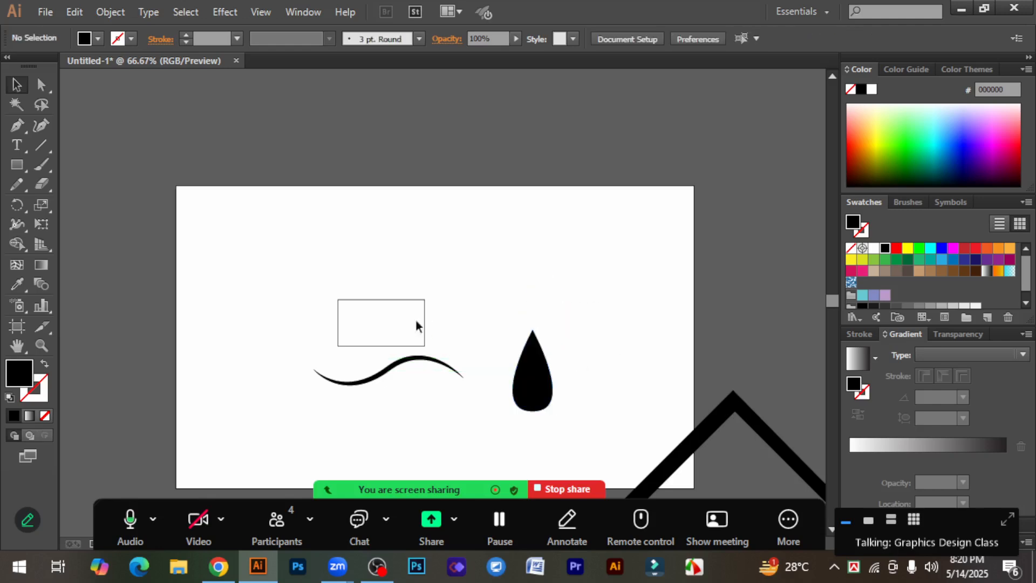
# Step: Draw a second, wider teardrop above and right of the first with the Pen tool, about 131 px wide and 139 px high
pyautogui.moveTo(11, 126); pyautogui.dragTo(68, 131)
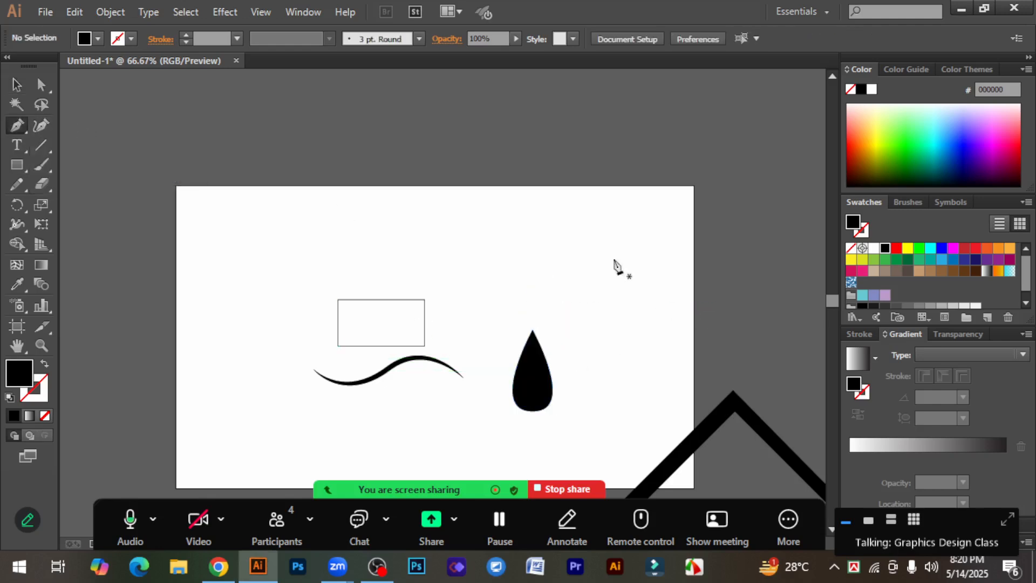
pyautogui.click(603, 241)
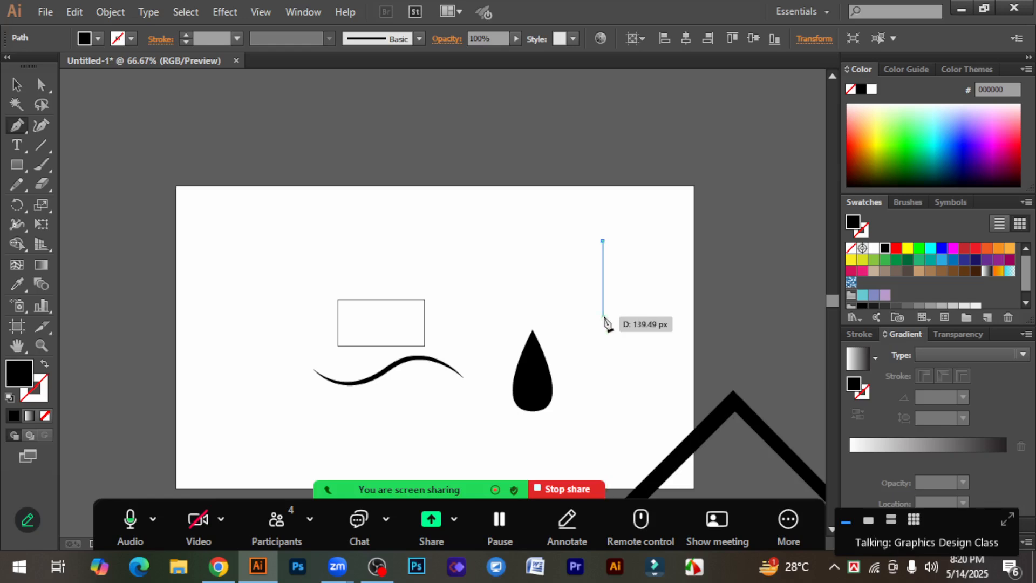
pyautogui.moveTo(603, 316); pyautogui.dragTo(682, 316)
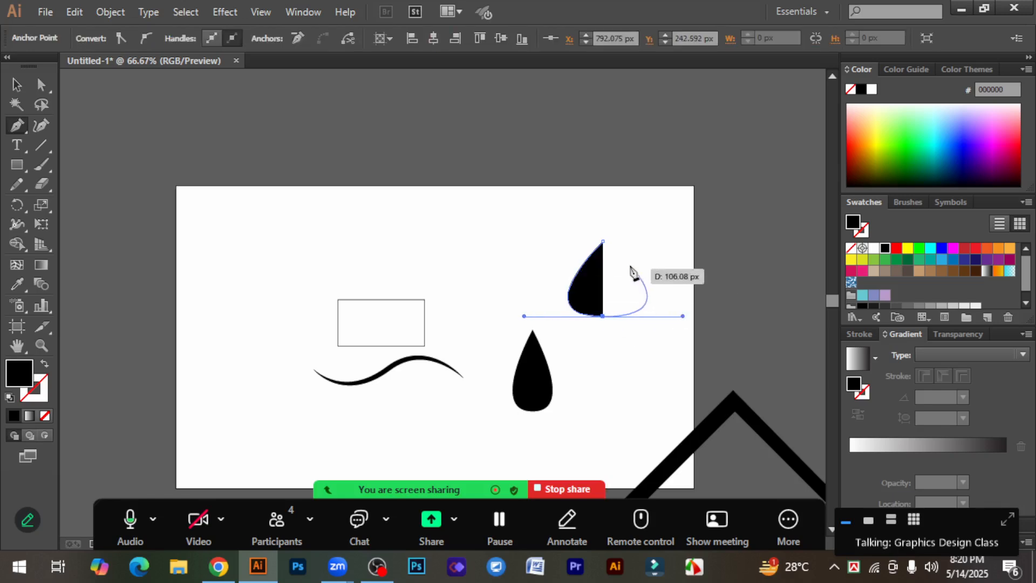
pyautogui.click(602, 241)
pyautogui.click(17, 84)
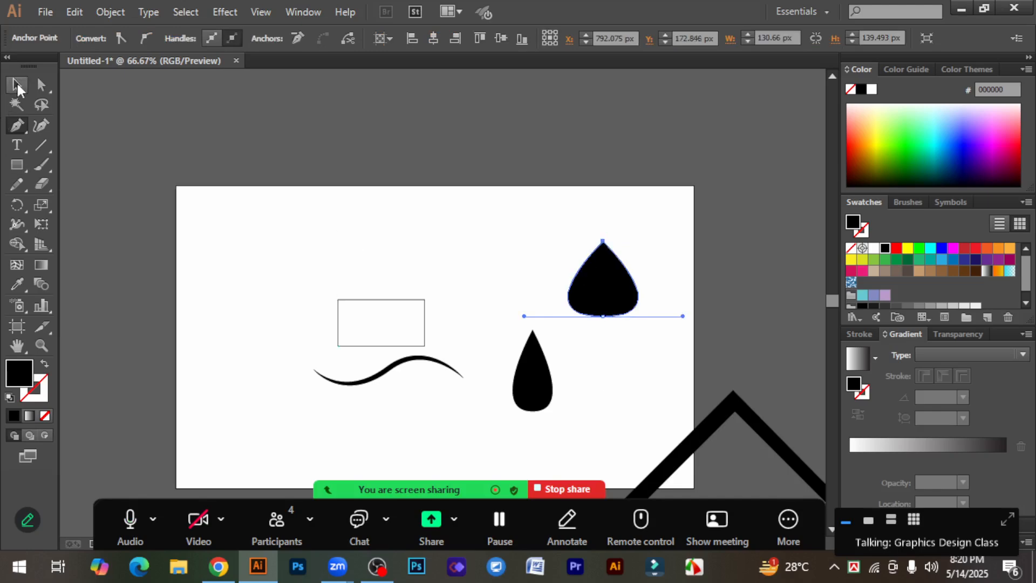
pyautogui.click(687, 361)
# Step: Stretch the second teardrop downward to about 177 px high, narrow it to about 110 px, and deselect it
pyautogui.click(613, 298)
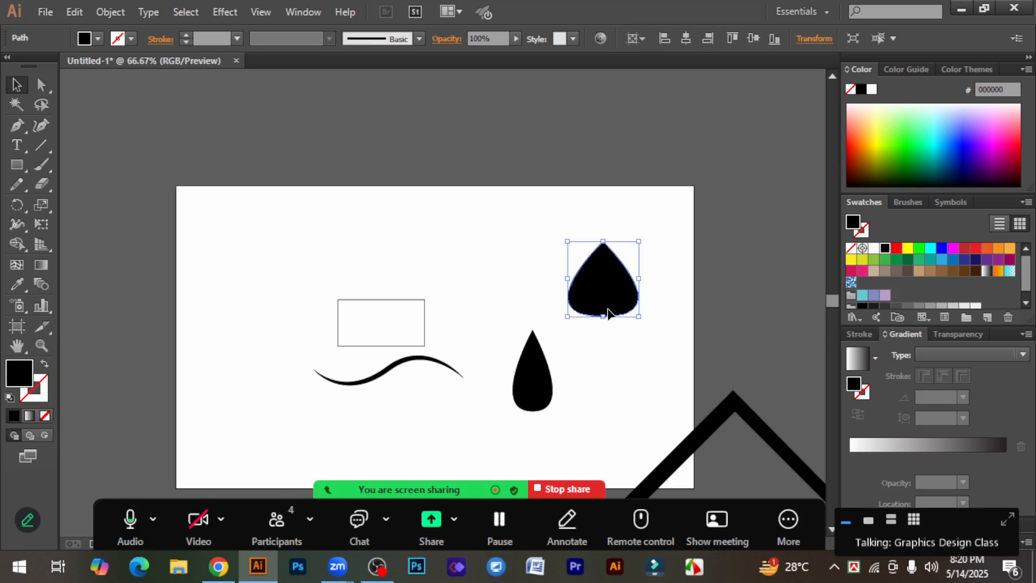
pyautogui.moveTo(602, 316); pyautogui.dragTo(605, 336)
pyautogui.click(613, 371)
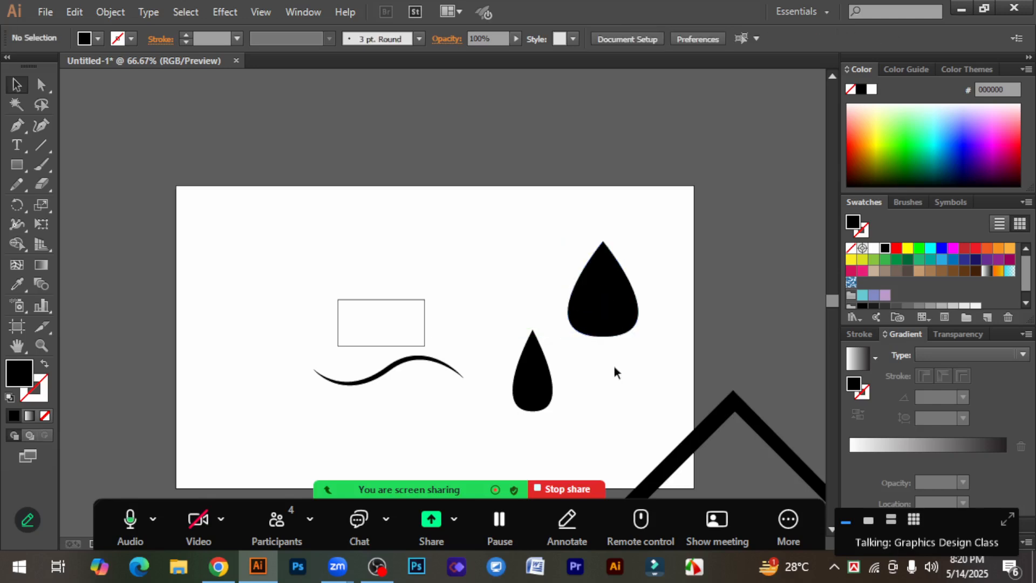
pyautogui.click(635, 295)
pyautogui.moveTo(638, 290); pyautogui.dragTo(634, 291)
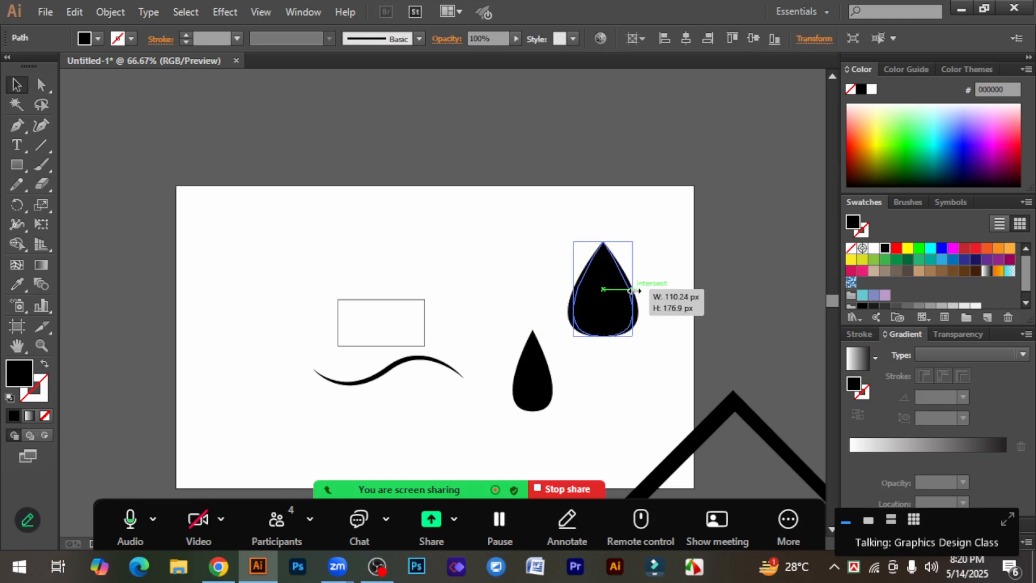
pyautogui.click(661, 325)
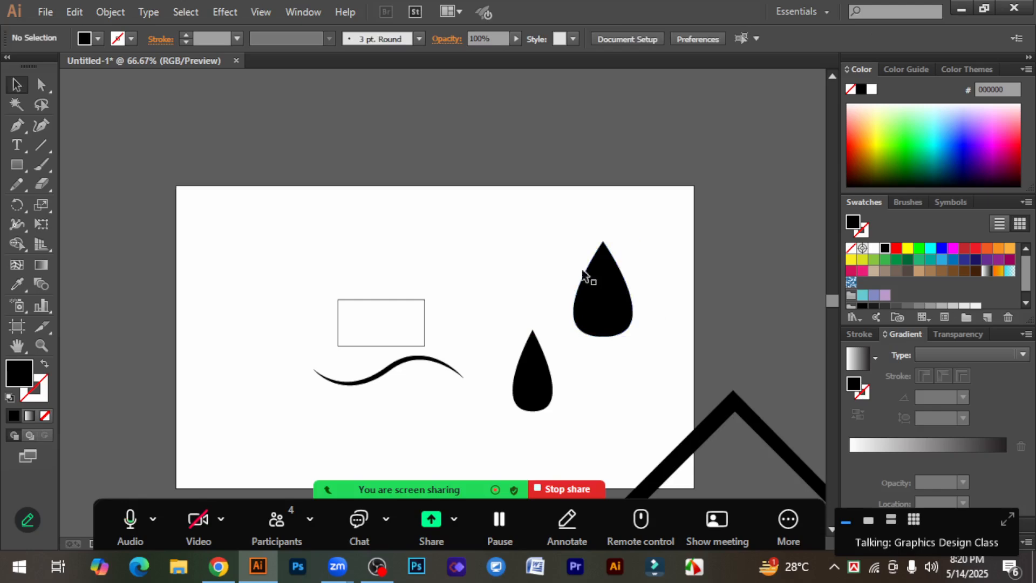
# Step: Move both teardrops down and slightly left toward the lower part of the artboard, and deselect them
pyautogui.moveTo(541, 250); pyautogui.dragTo(650, 438)
pyautogui.moveTo(688, 389); pyautogui.dragTo(538, 302)
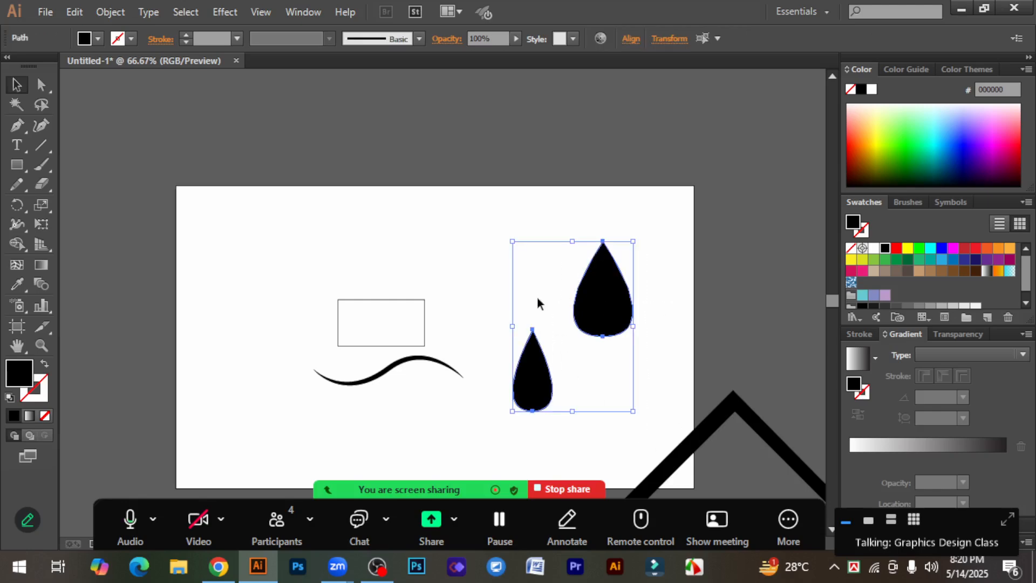
pyautogui.click(489, 246)
pyautogui.moveTo(492, 261); pyautogui.dragTo(653, 392)
pyautogui.moveTo(606, 301); pyautogui.dragTo(587, 377)
pyautogui.click(658, 348)
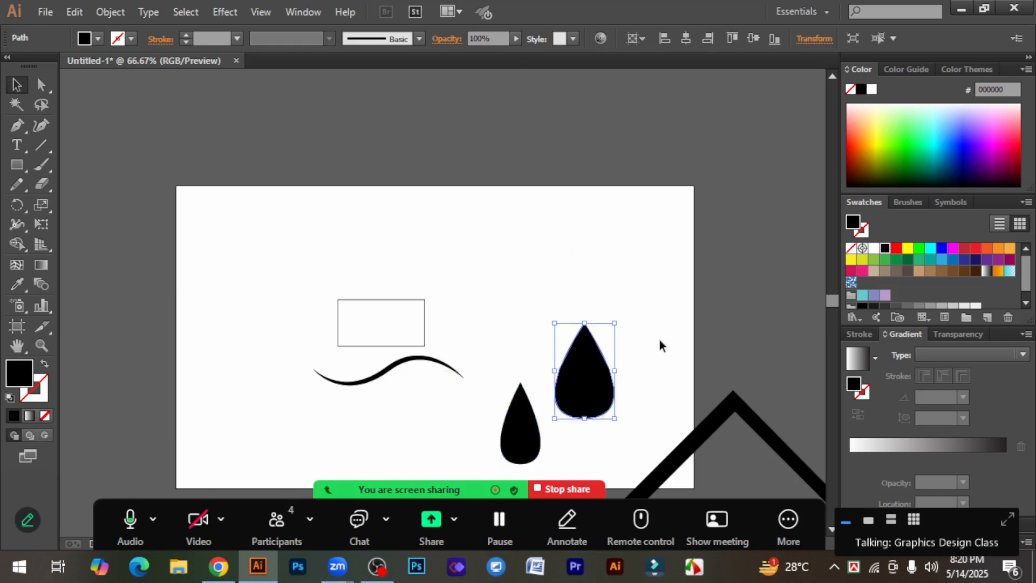
pyautogui.moveTo(660, 393); pyautogui.dragTo(502, 399)
pyautogui.click(524, 315)
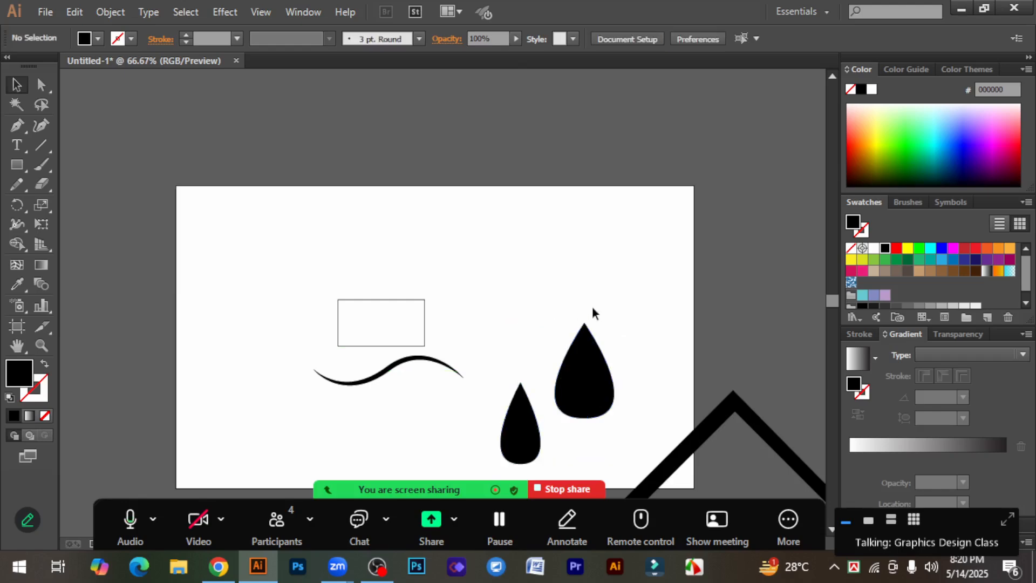
# Step: Move the two teardrops together up and right, between the wavy curve and the chevron
pyautogui.scroll(-1, 592, 307)
pyautogui.scroll(-1, 595, 312)
pyautogui.moveTo(501, 286); pyautogui.dragTo(618, 322)
pyautogui.click(671, 323)
pyautogui.moveTo(653, 263); pyautogui.dragTo(550, 369)
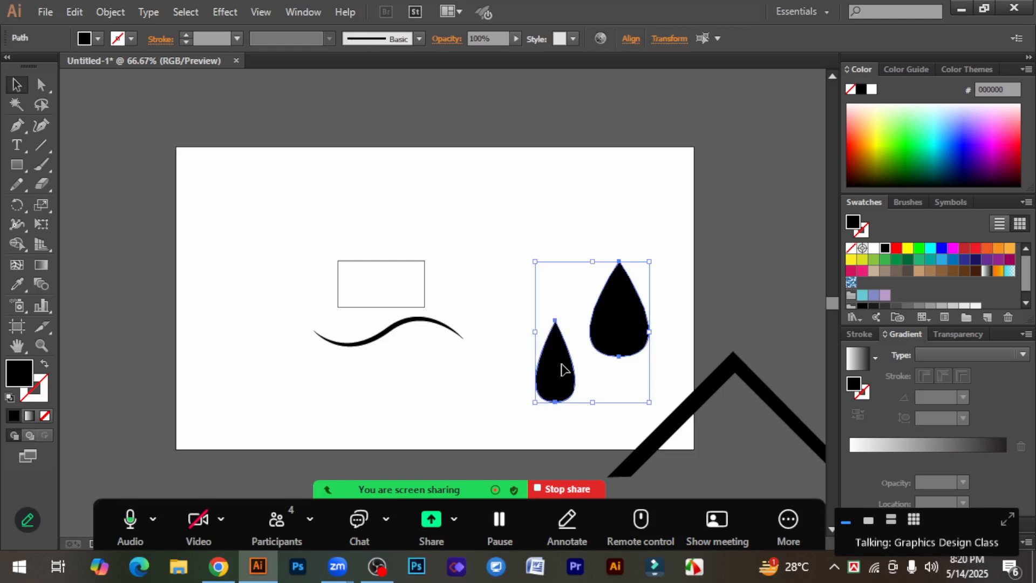
# Step: Raise the black chevron beside the teardrops, then shift the chevron and both teardrops left together
pyautogui.moveTo(703, 398); pyautogui.dragTo(722, 333)
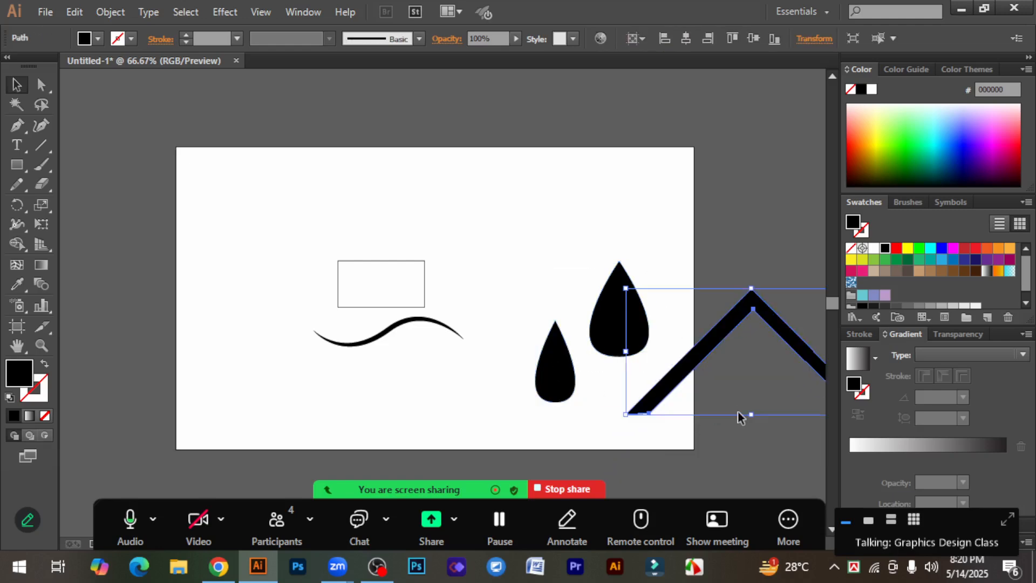
pyautogui.moveTo(504, 246); pyautogui.dragTo(770, 438)
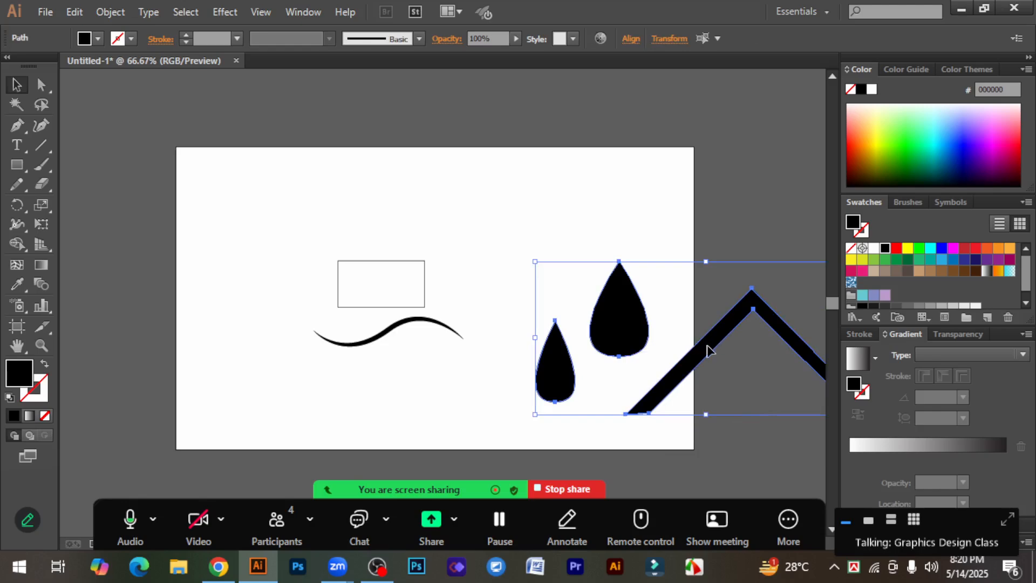
pyautogui.moveTo(689, 354); pyautogui.dragTo(610, 353)
pyautogui.click(648, 433)
pyautogui.hotkey('ctrl', '-')
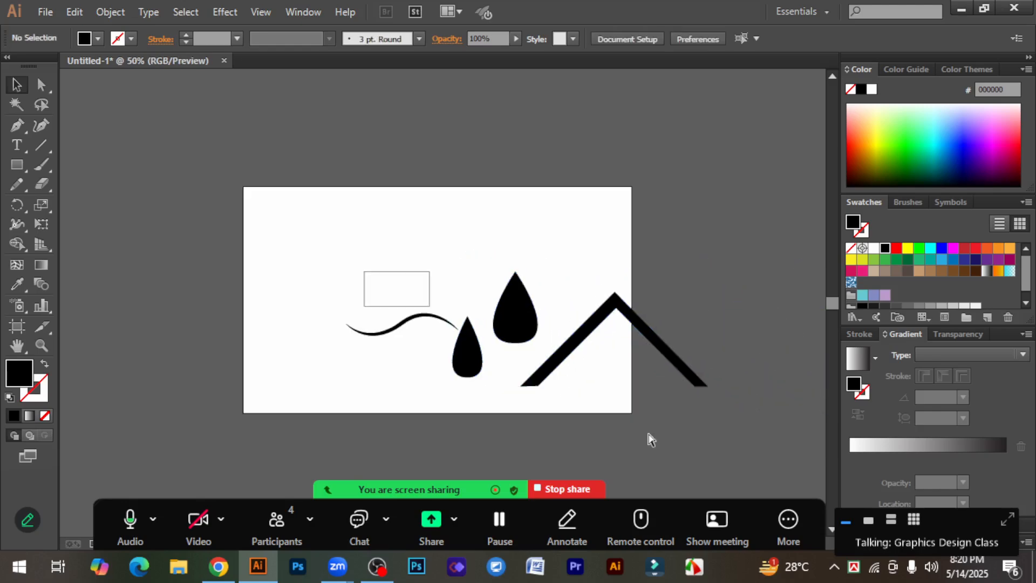
# Step: Move all the shapes together left and slightly up so the chevron fits within the artboard, and deselect them
pyautogui.moveTo(334, 235); pyautogui.dragTo(669, 413)
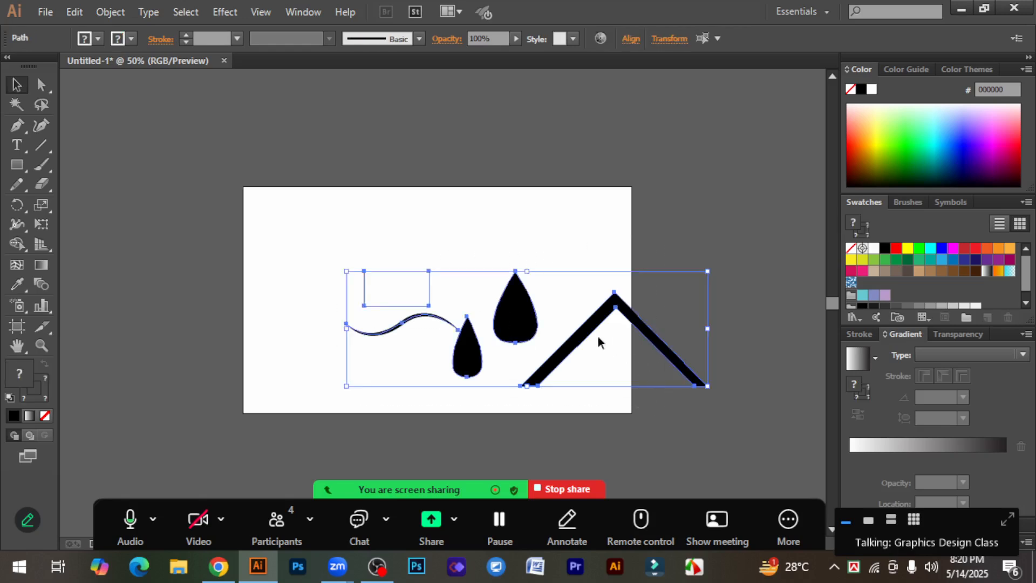
pyautogui.moveTo(598, 336); pyautogui.dragTo(523, 322)
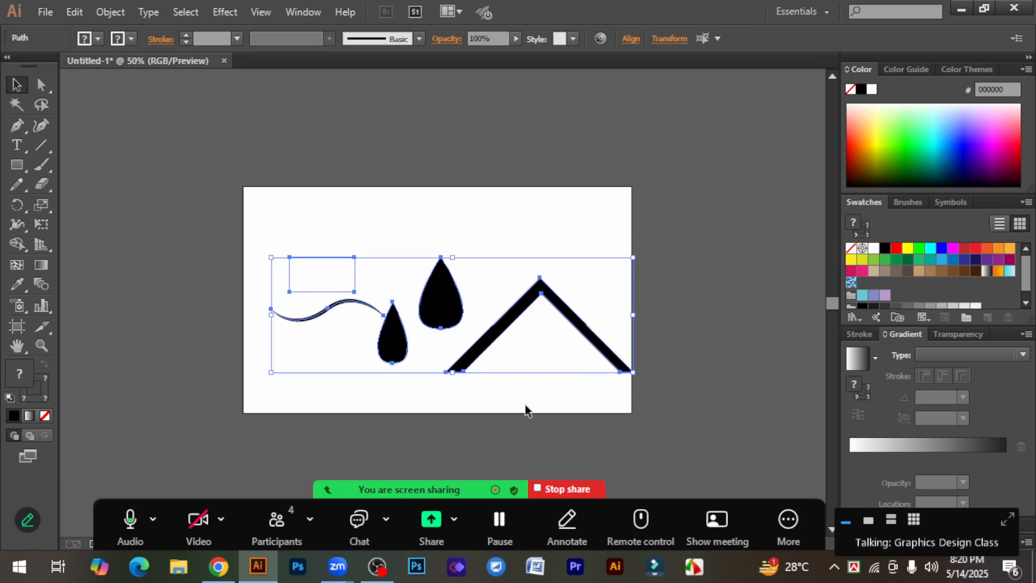
pyautogui.moveTo(614, 415); pyautogui.dragTo(351, 235)
pyautogui.click(306, 238)
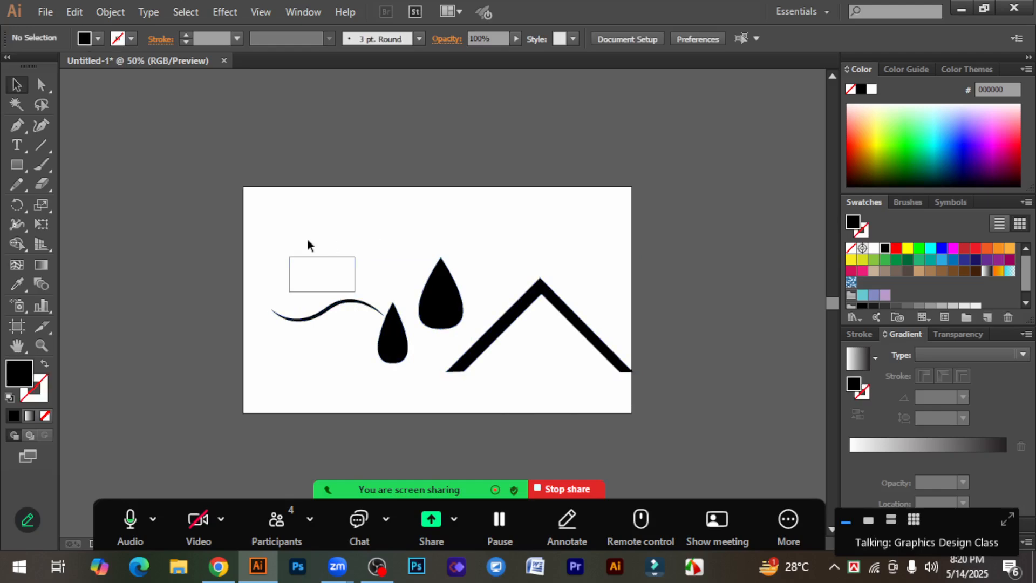
# Step: Delete all the shapes to leave the artboard empty
pyautogui.moveTo(277, 224); pyautogui.dragTo(634, 413)
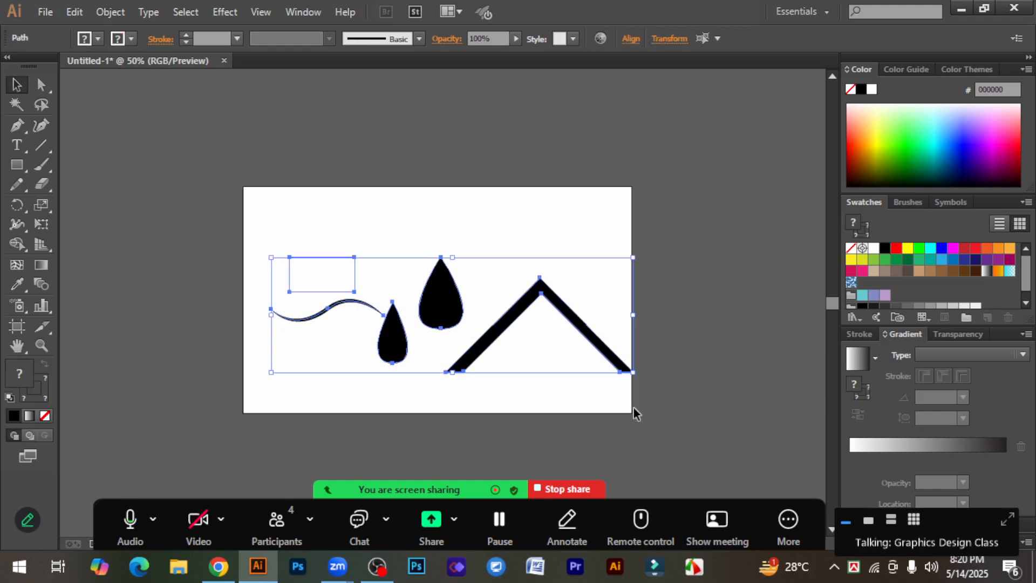
pyautogui.press('Delete')
pyautogui.scroll(1, 423, 300)
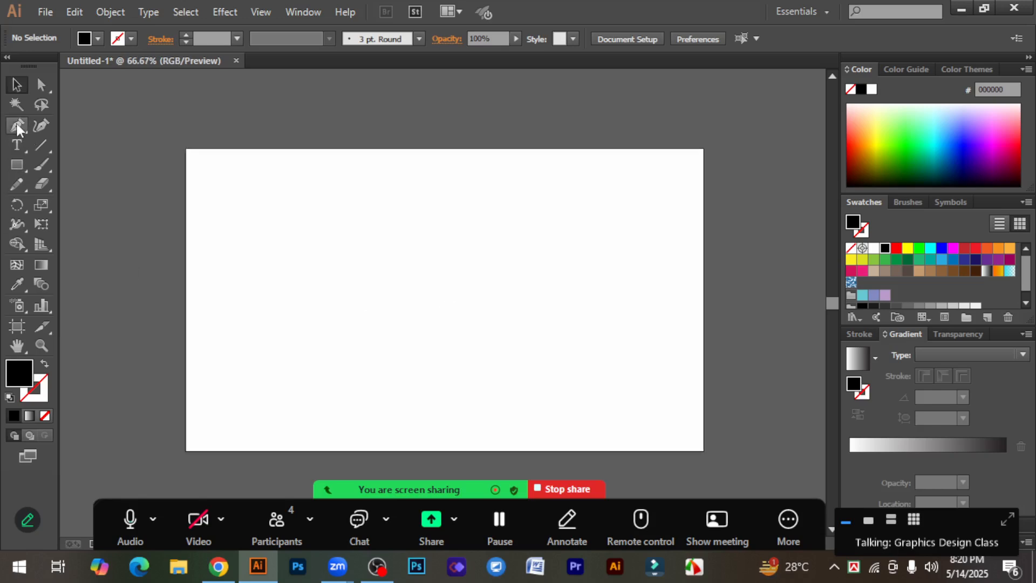
# Step: Draw a wide black-filled rectangle across the upper middle of the artboard with the Rectangle tool
pyautogui.click(16, 124)
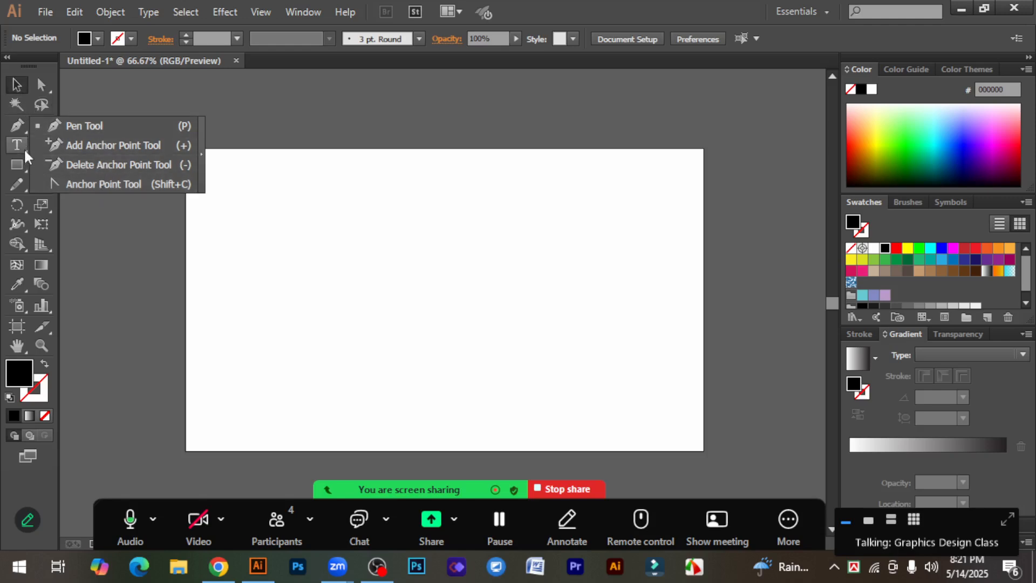
pyautogui.moveTo(18, 165); pyautogui.dragTo(96, 163)
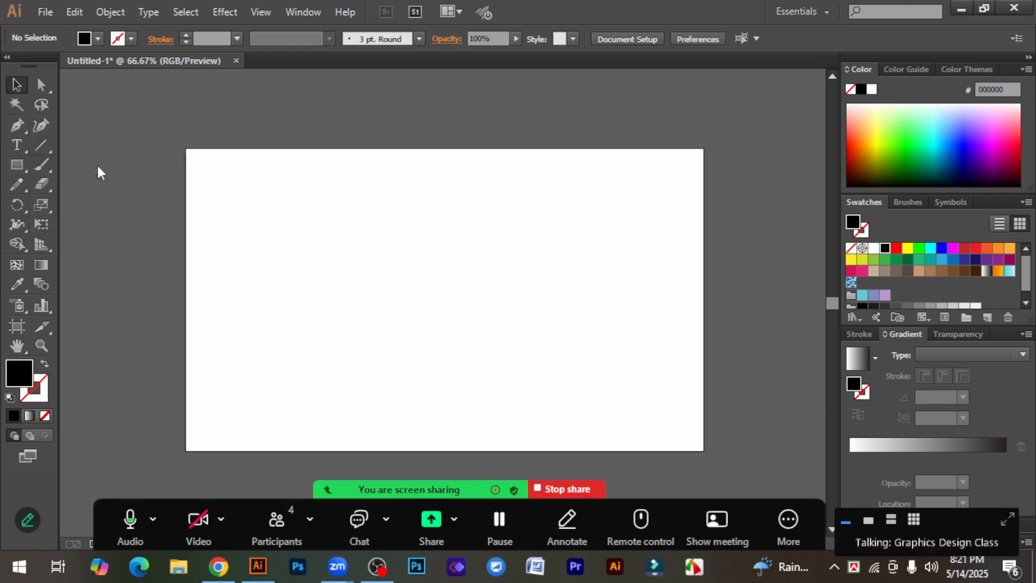
pyautogui.moveTo(316, 234); pyautogui.dragTo(581, 310)
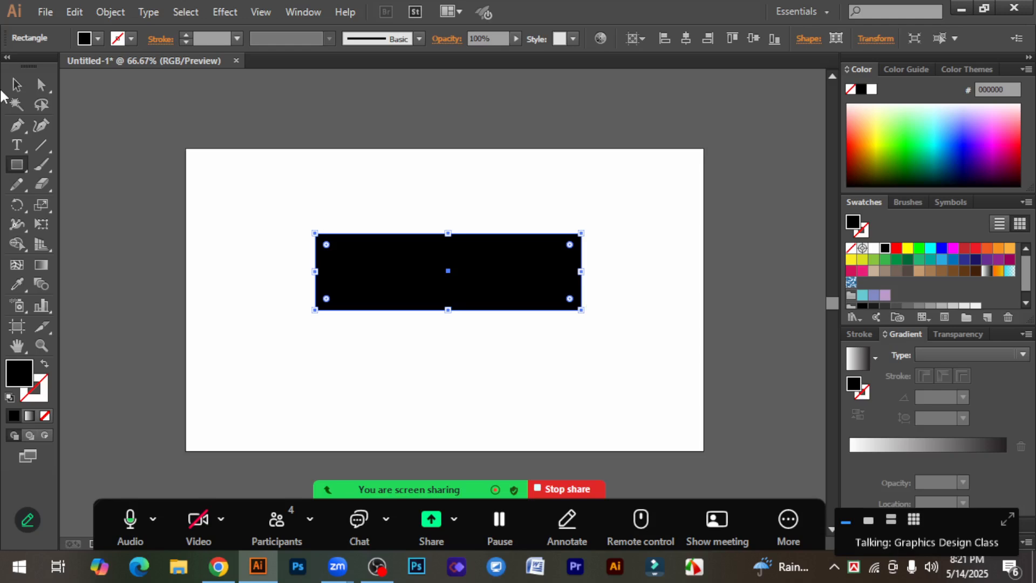
pyautogui.click(16, 85)
# Step: Swap the rectangle's fill and stroke to give it an unfilled black outline, and set the stroke weight to 9 pt
pyautogui.click(45, 367)
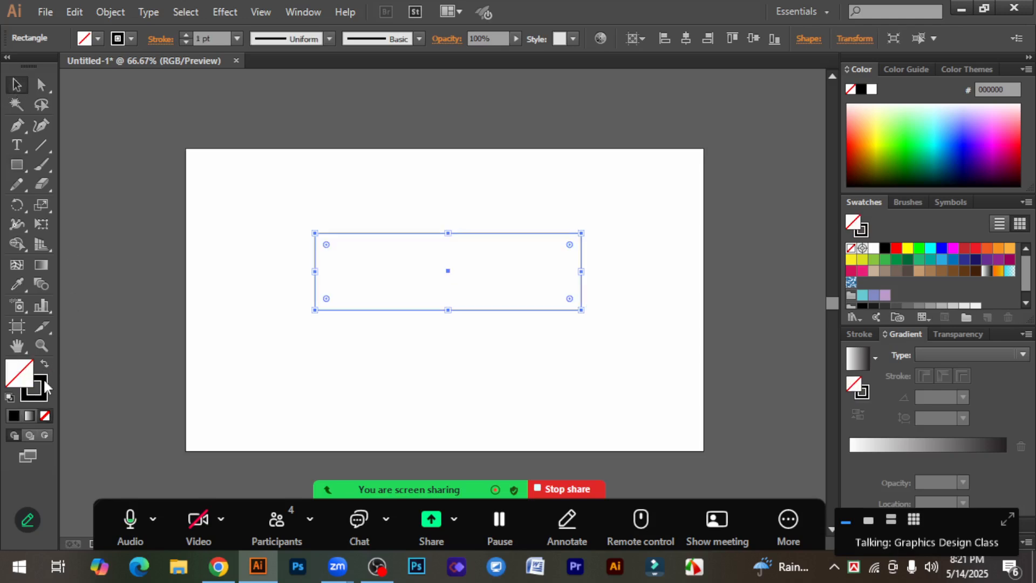
pyautogui.click(186, 35)
pyautogui.click(186, 36)
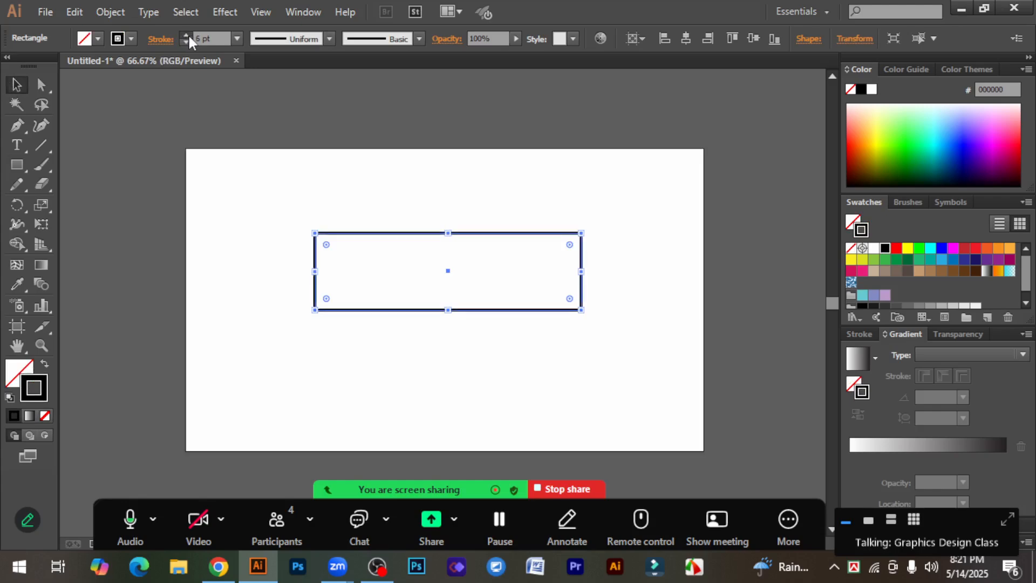
pyautogui.click(186, 36)
pyautogui.click(452, 263)
pyautogui.moveTo(452, 234); pyautogui.dragTo(448, 273)
pyautogui.hotkey('ctrl', '+')
pyautogui.hotkey('ctrl', '+')
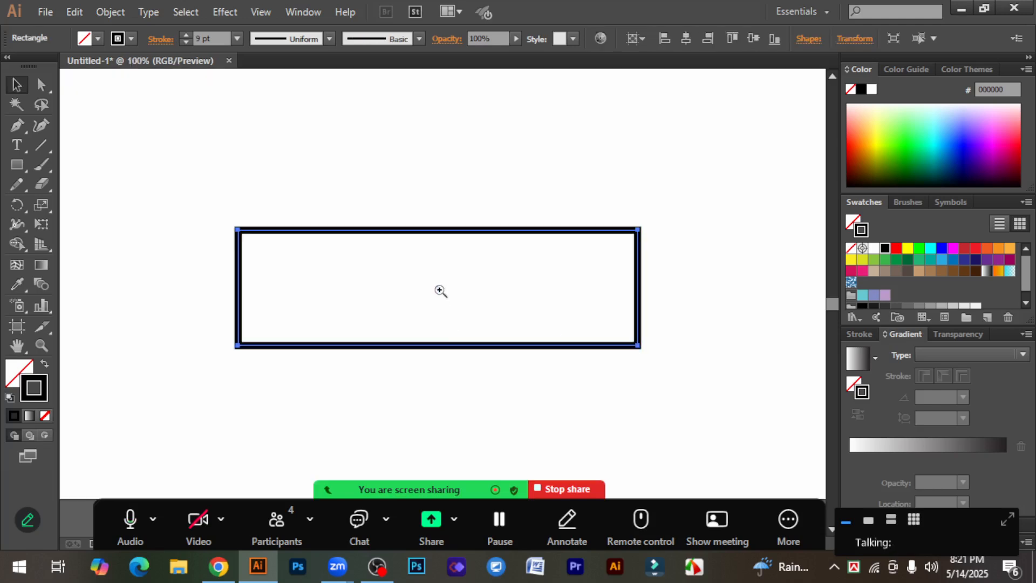
# Step: Add three closely spaced anchor points around the middle of the rectangle's upper edge with the Add Anchor Point tool
pyautogui.click(14, 127)
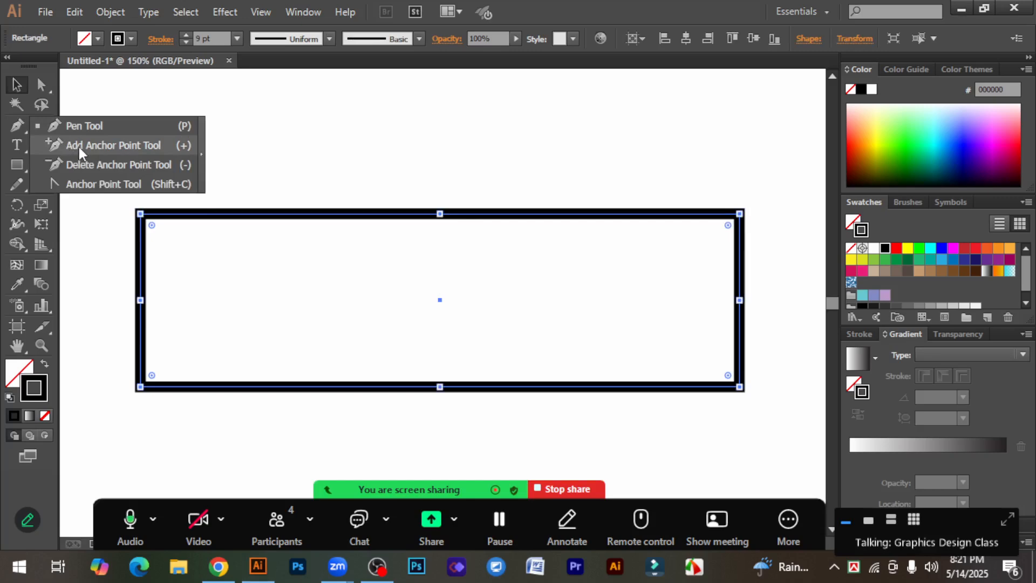
pyautogui.click(105, 145)
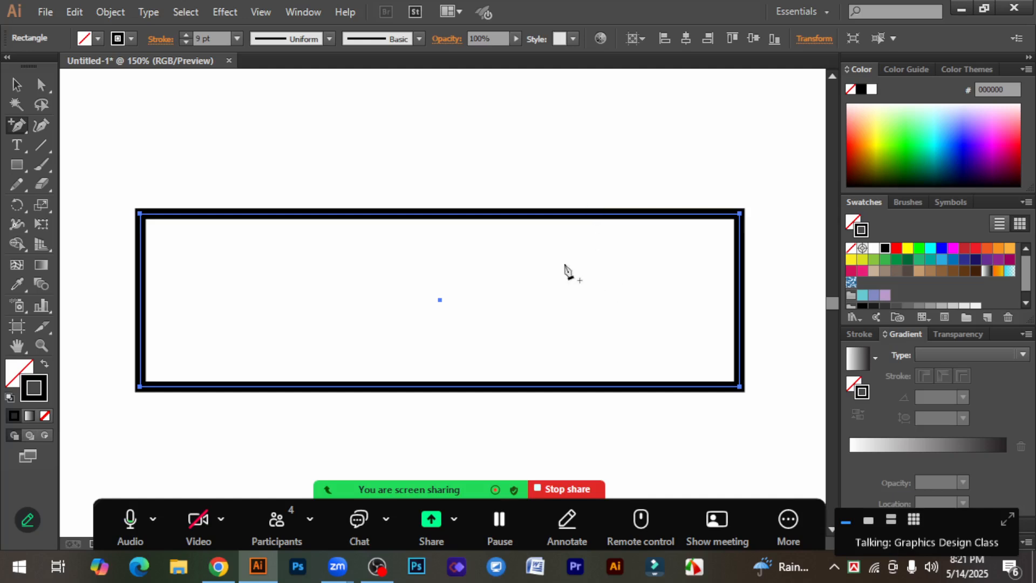
pyautogui.click(13, 123)
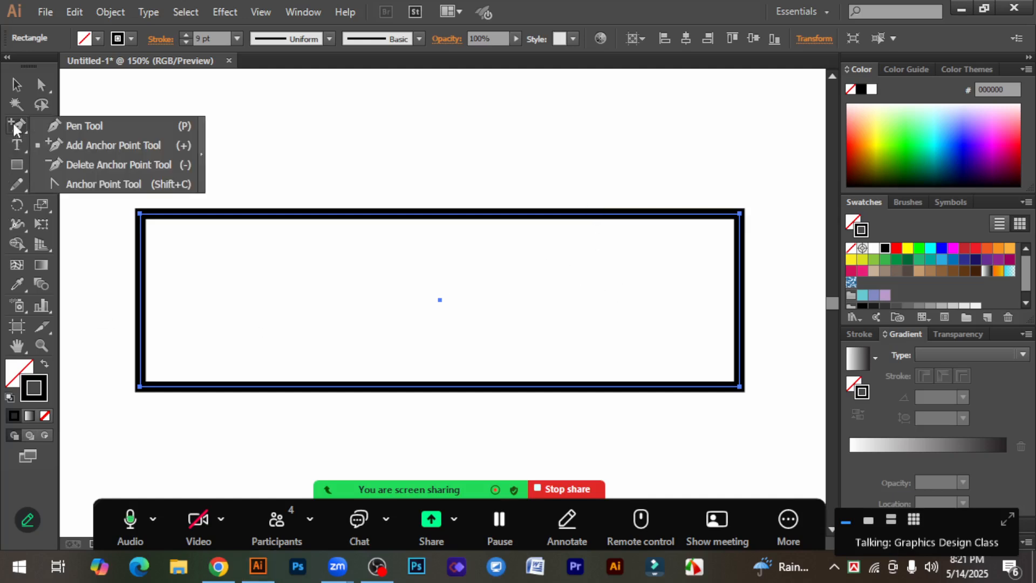
pyautogui.click(129, 145)
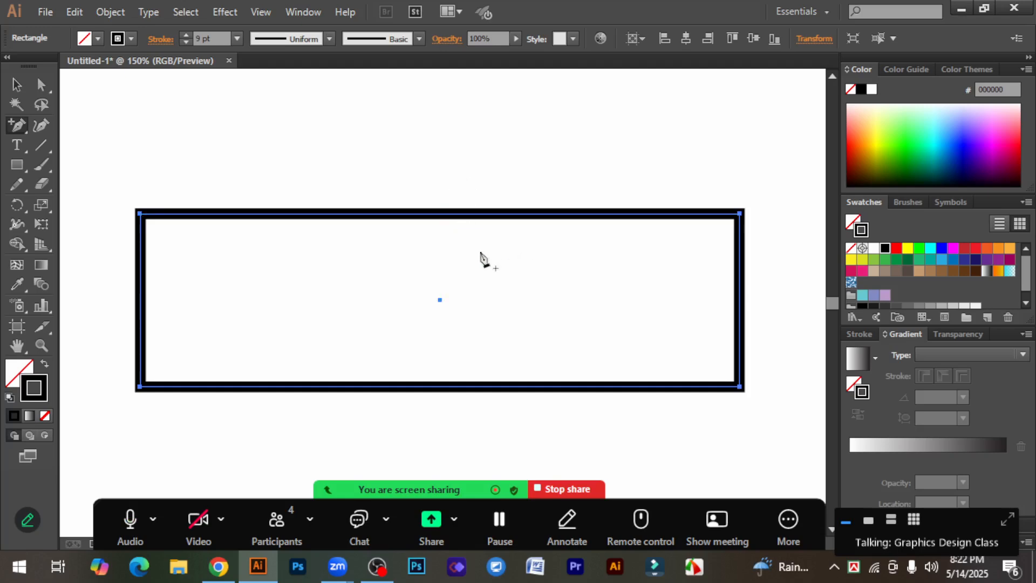
pyautogui.click(440, 213)
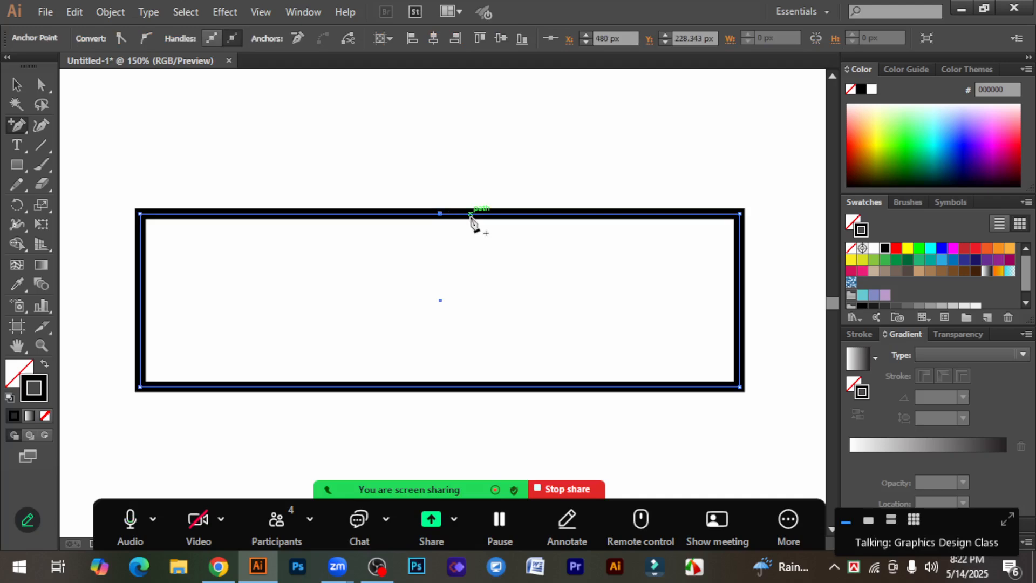
pyautogui.click(470, 214)
pyautogui.click(406, 214)
# Step: Move the middle added anchor point straight up about 50 px with the Direct Selection tool to form a triangular peak
pyautogui.click(42, 85)
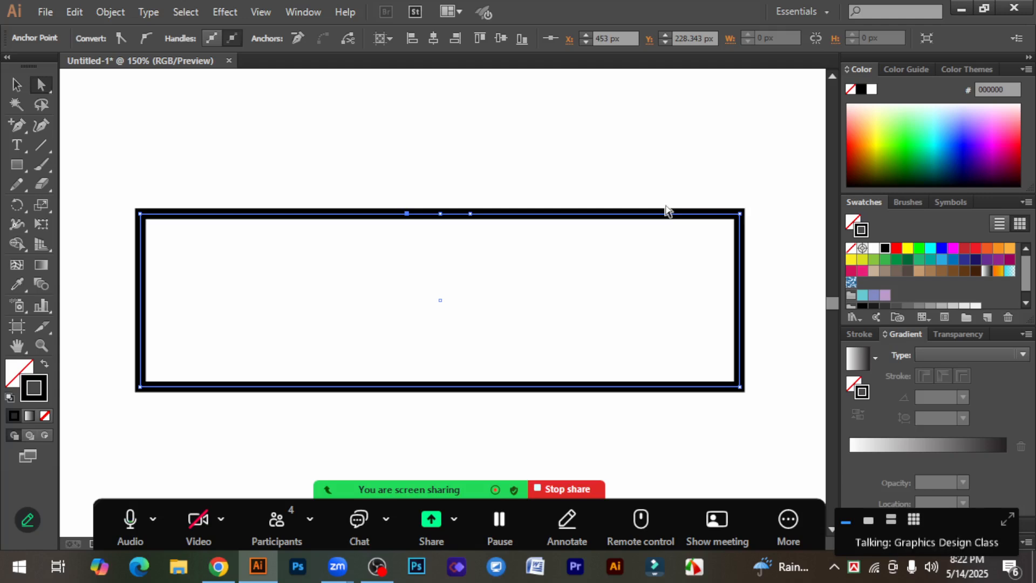
pyautogui.scroll(-2, 686, 234)
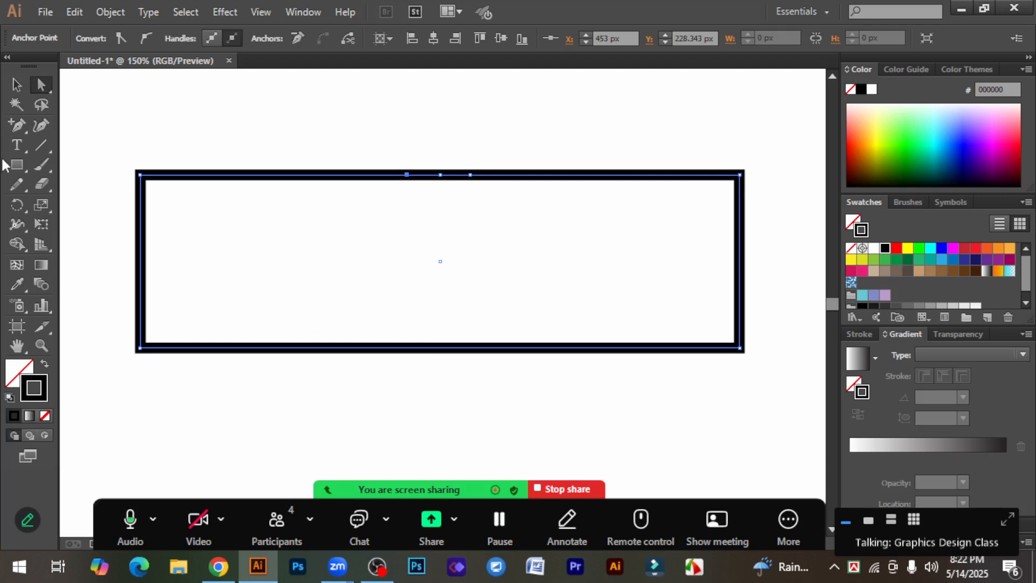
pyautogui.scroll(4, 455, 250)
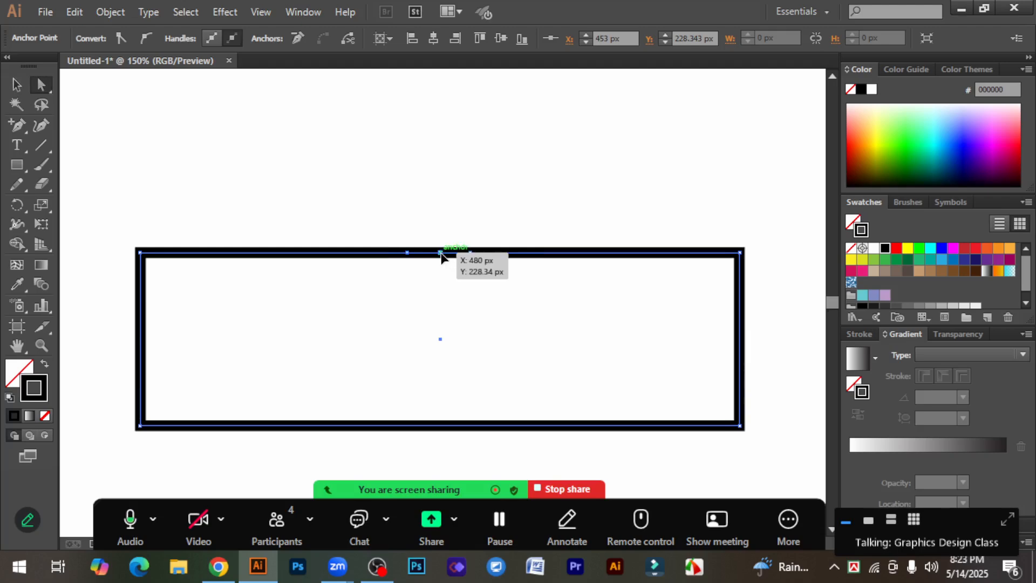
pyautogui.moveTo(440, 252); pyautogui.dragTo(440, 192)
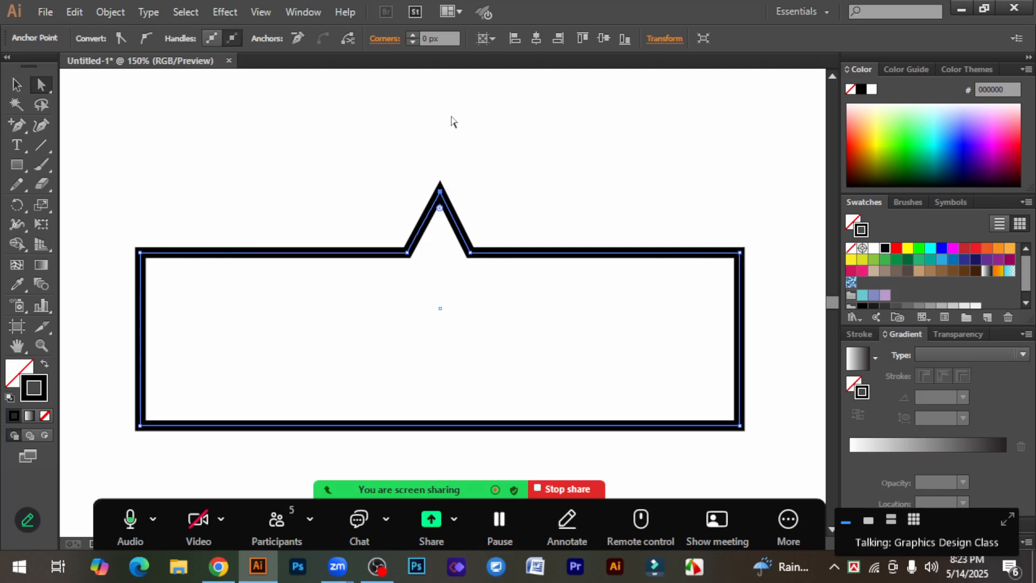
pyautogui.click(440, 191)
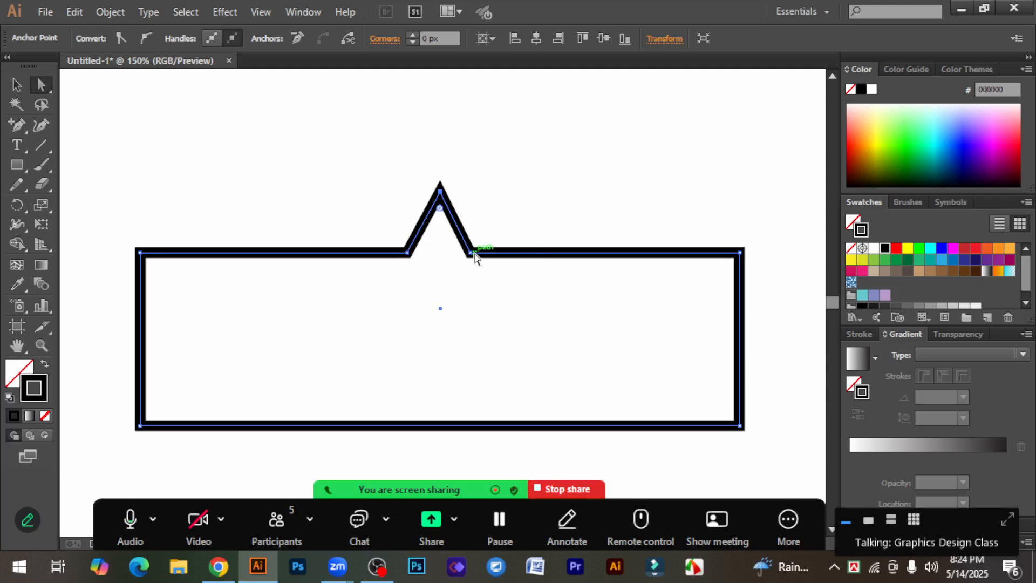
pyautogui.click(441, 199)
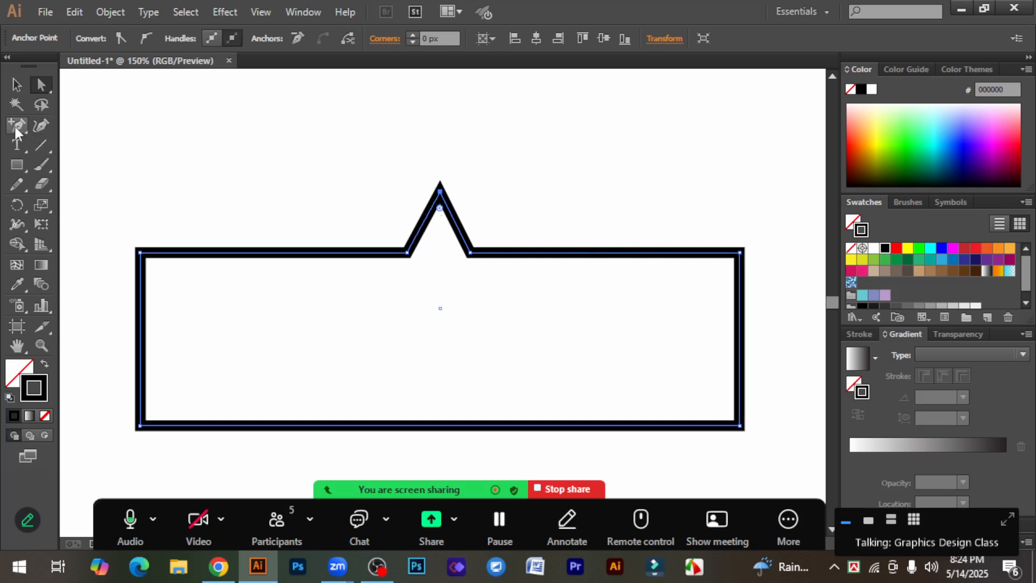
# Step: Add three closely spaced anchor points on the upper edge between the peak and the rectangle's right corner
pyautogui.moveTo(14, 130); pyautogui.dragTo(104, 145)
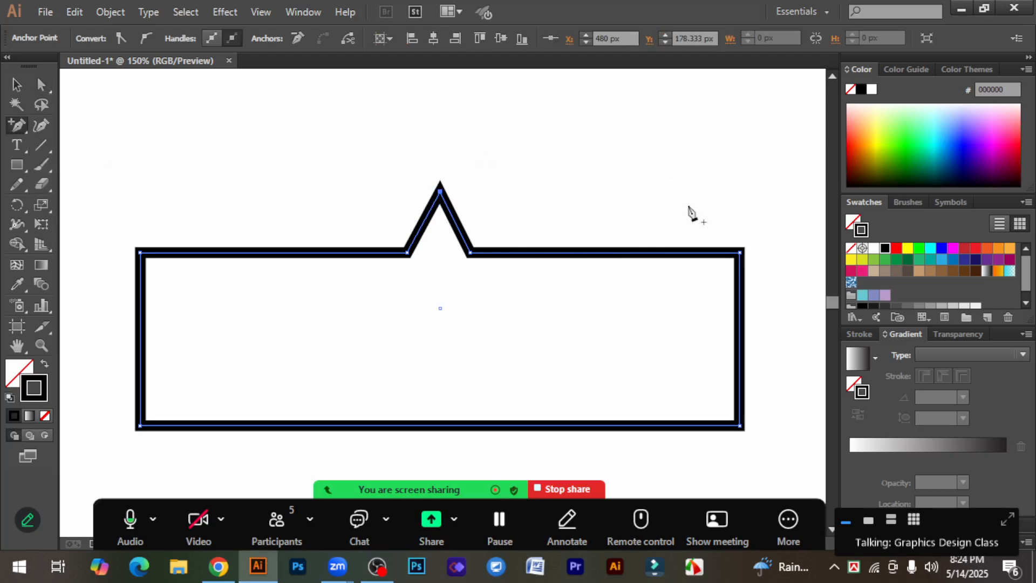
pyautogui.click(615, 252)
pyautogui.click(646, 252)
pyautogui.click(583, 252)
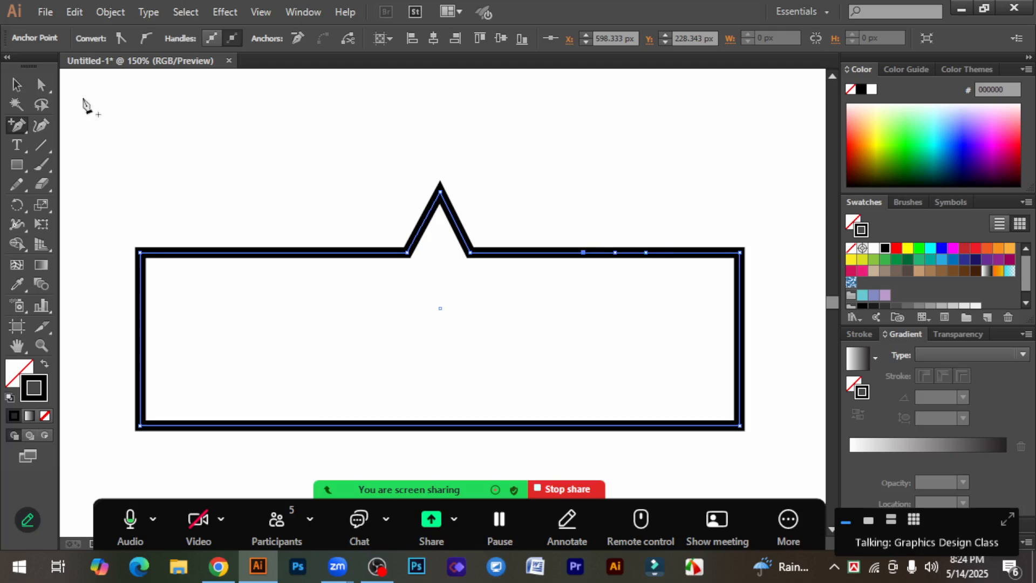
# Step: Pull the middle of the three new anchor points straight up to form a second, similar peak, and deselect the shape
pyautogui.click(41, 85)
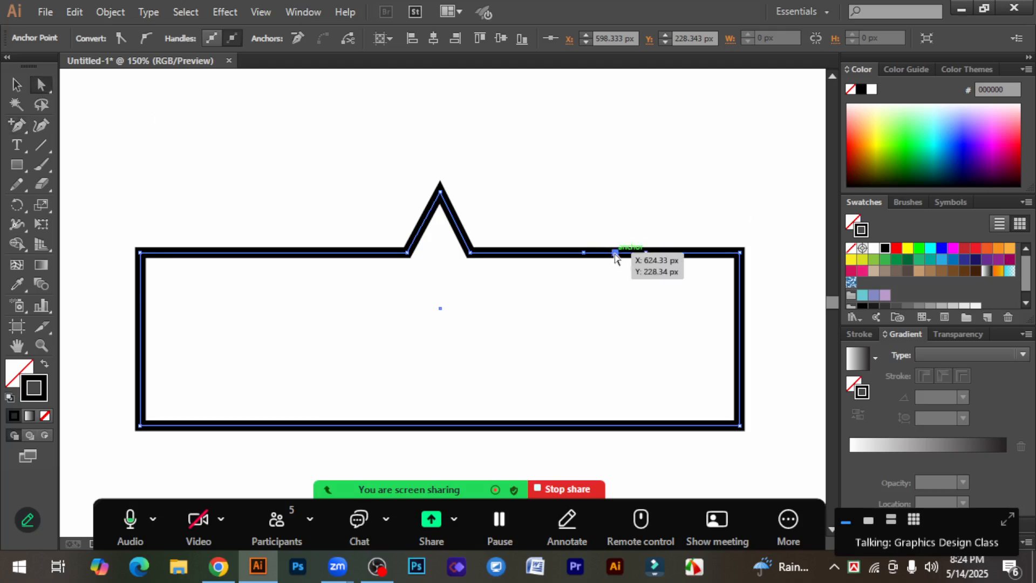
pyautogui.moveTo(615, 252); pyautogui.dragTo(613, 192)
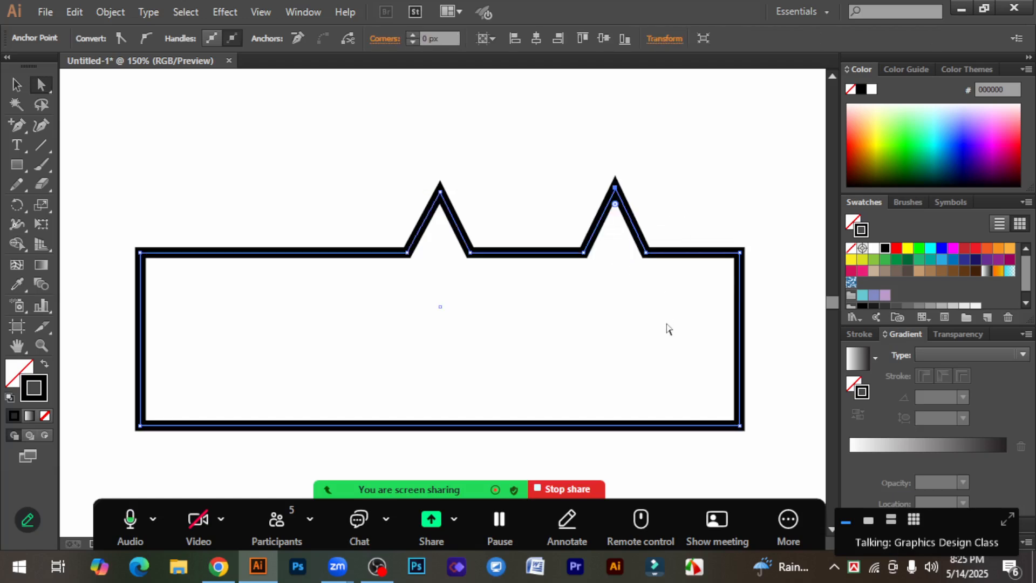
pyautogui.click(664, 280)
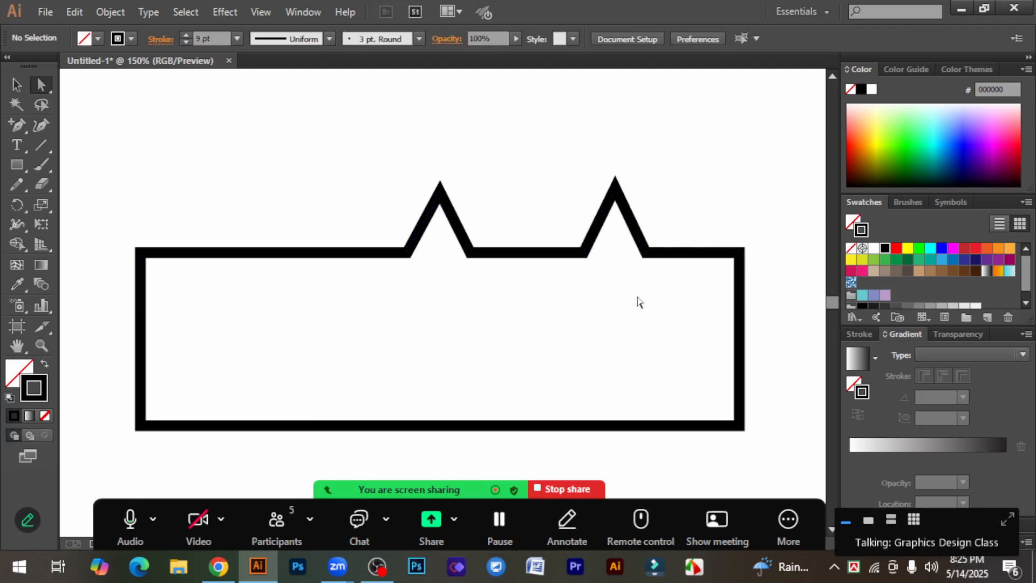
# Step: Move the shape's bottom edge straight down with the Direct Selection tool to make the shape about 243 px high
pyautogui.scroll(-2, 638, 302)
pyautogui.click(416, 387)
pyautogui.scroll(-1, 761, 397)
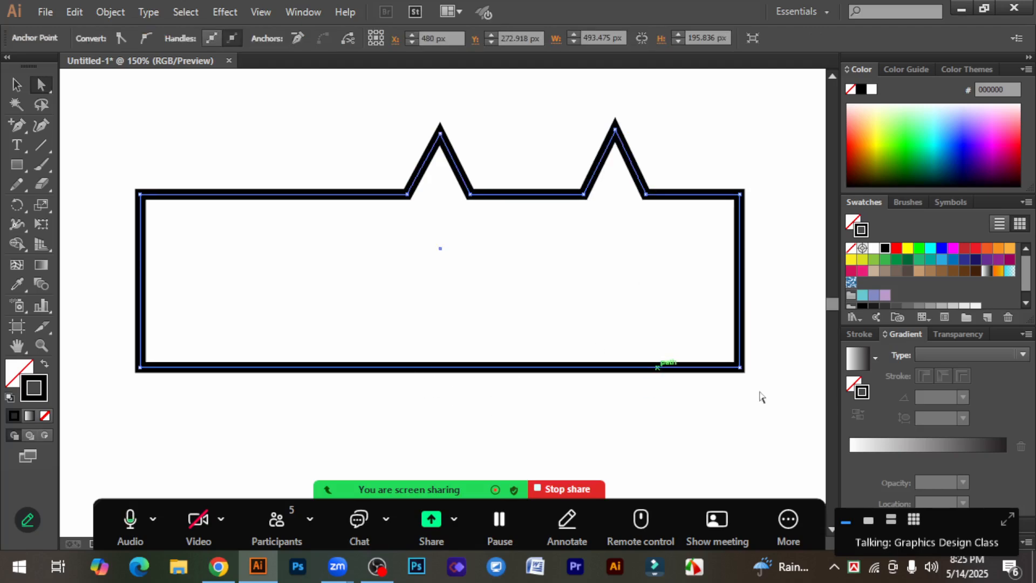
pyautogui.scroll(-1, 761, 397)
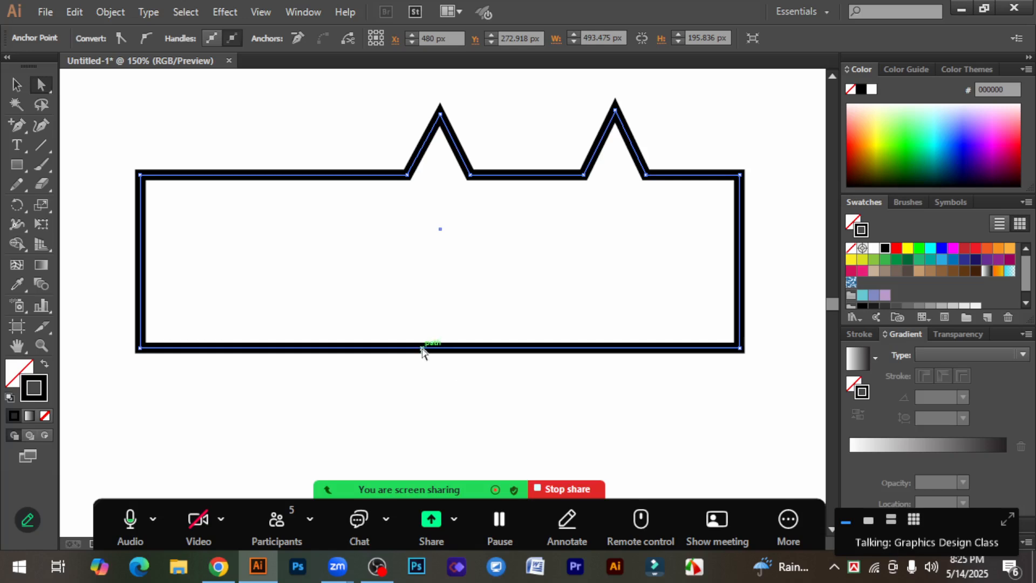
pyautogui.moveTo(422, 351); pyautogui.dragTo(423, 408)
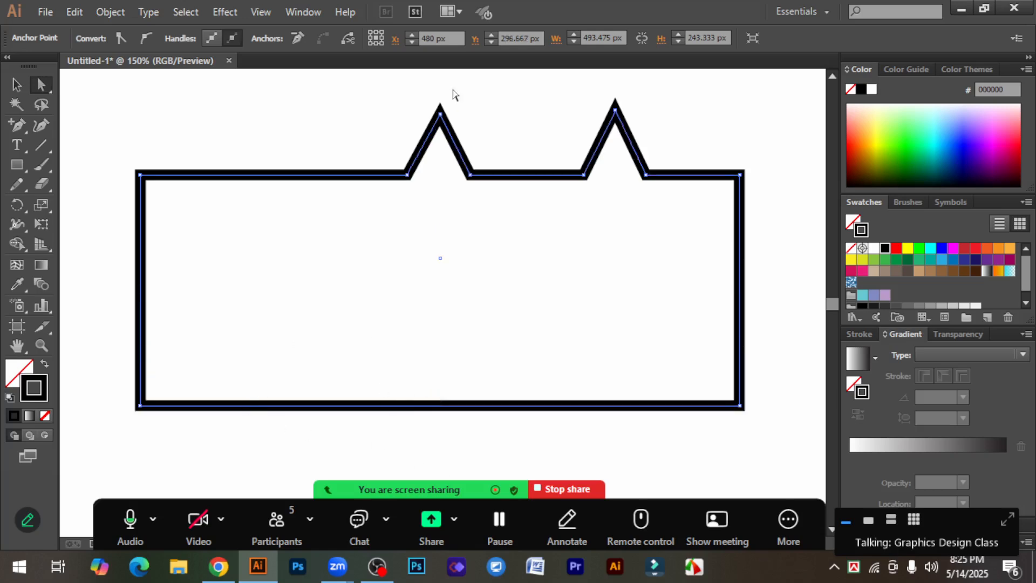
# Step: Lower the shape's bottom edge further to extend the overall height to about 281 px
pyautogui.scroll(-1, 504, 287)
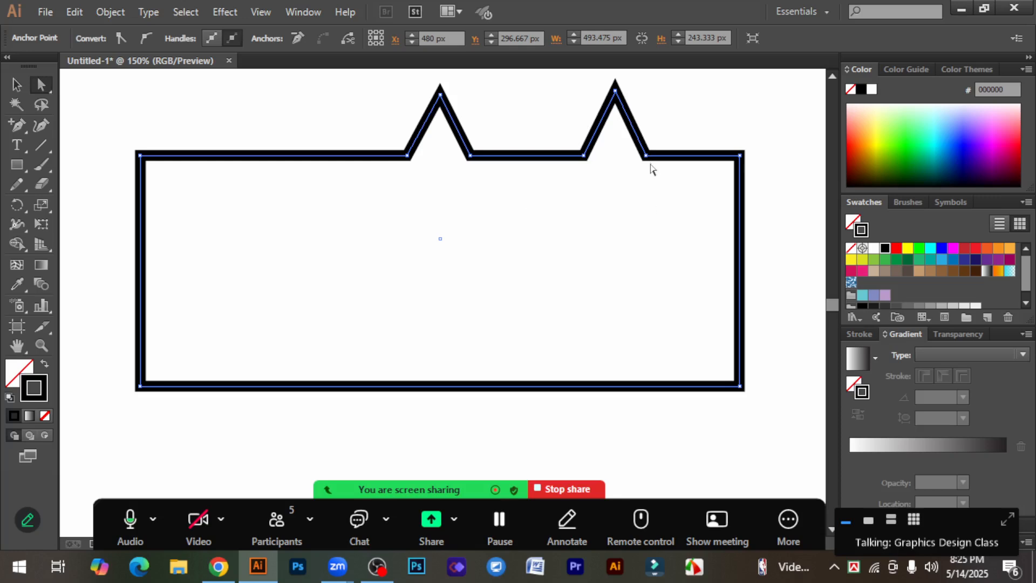
pyautogui.click(43, 86)
pyautogui.scroll(1, 517, 404)
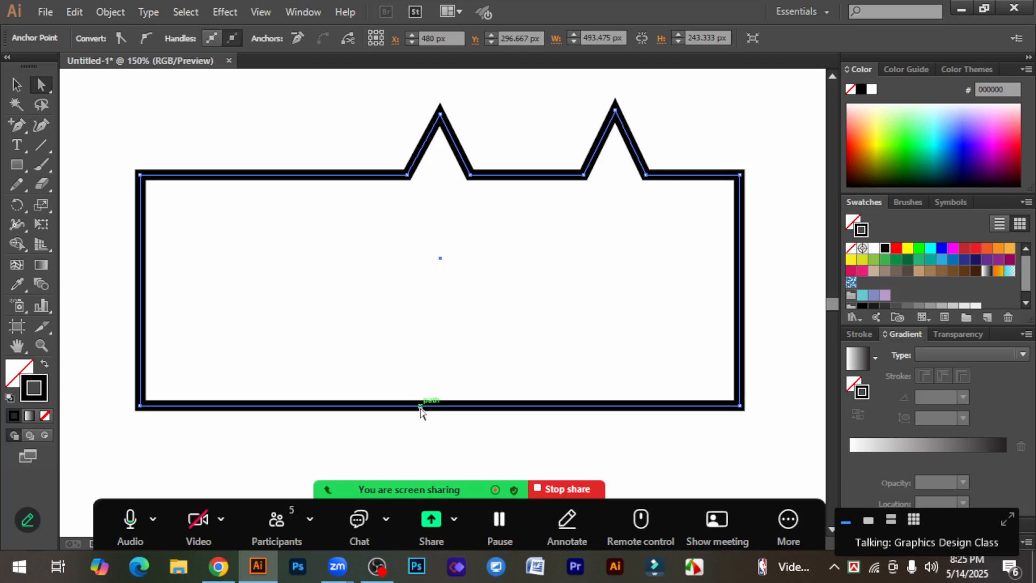
pyautogui.scroll(-2, 459, 431)
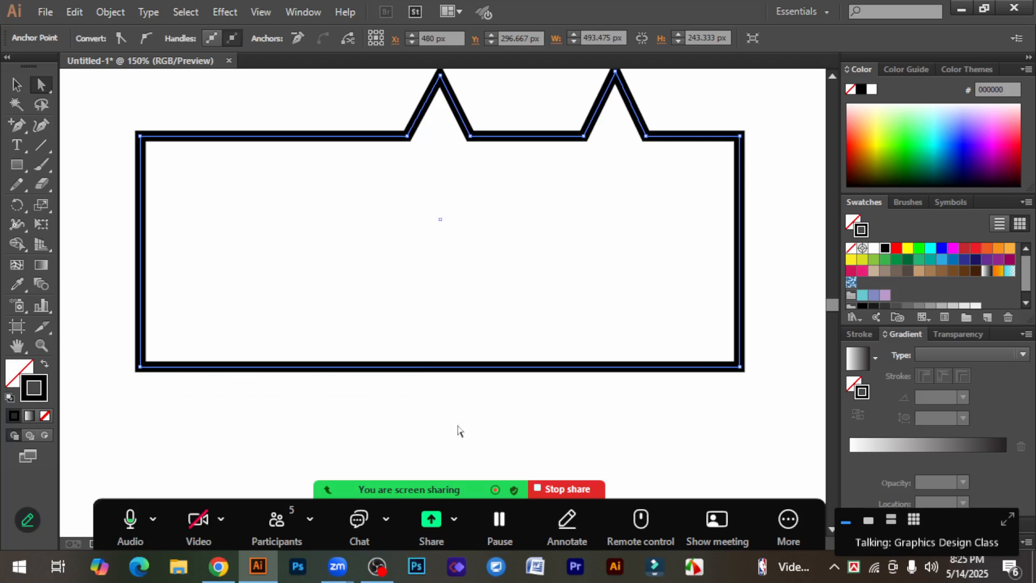
pyautogui.moveTo(453, 367); pyautogui.dragTo(448, 412)
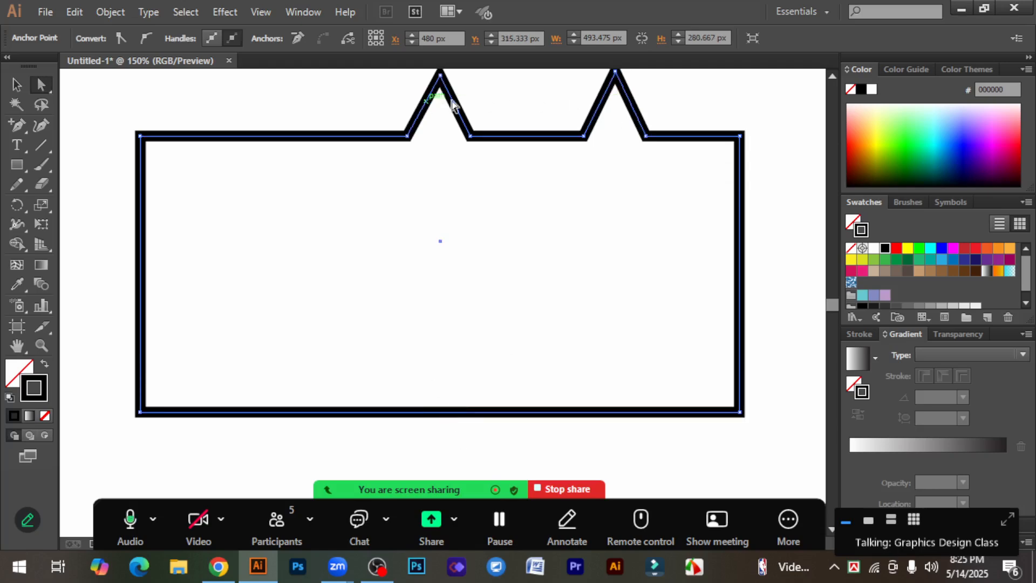
pyautogui.scroll(1, 626, 232)
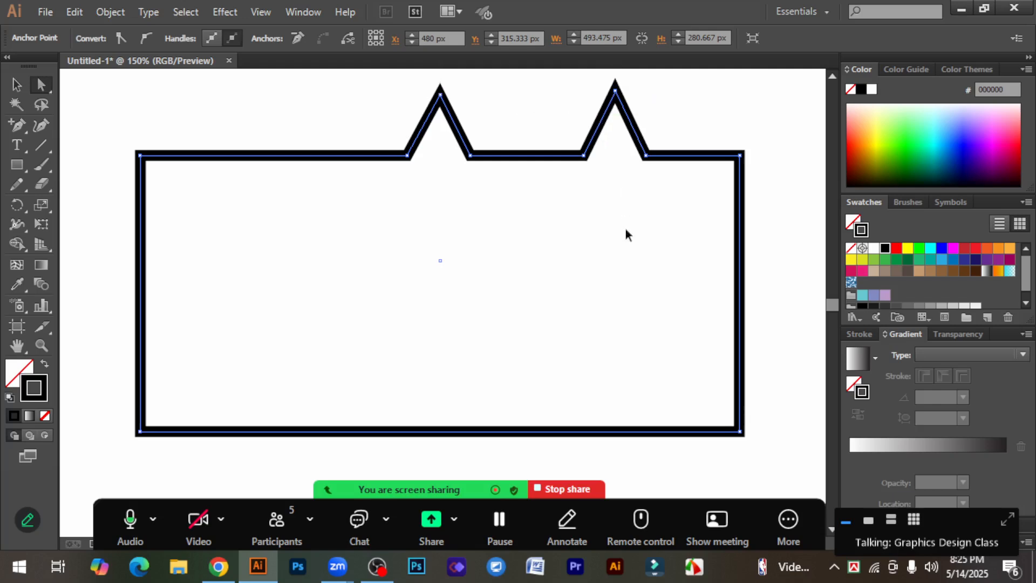
pyautogui.hotkey('ctrl', '-')
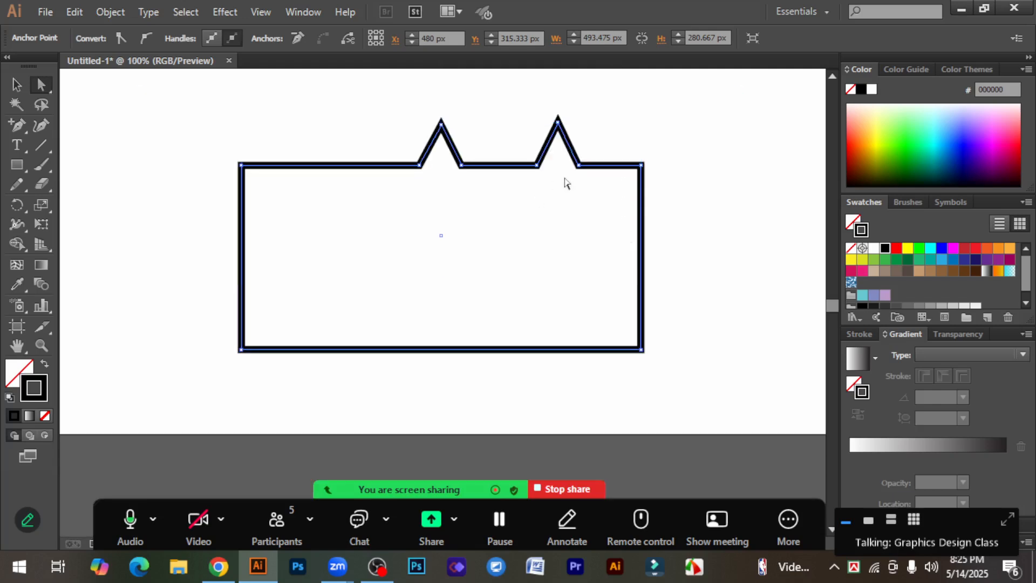
pyautogui.hotkey('ctrl', '+')
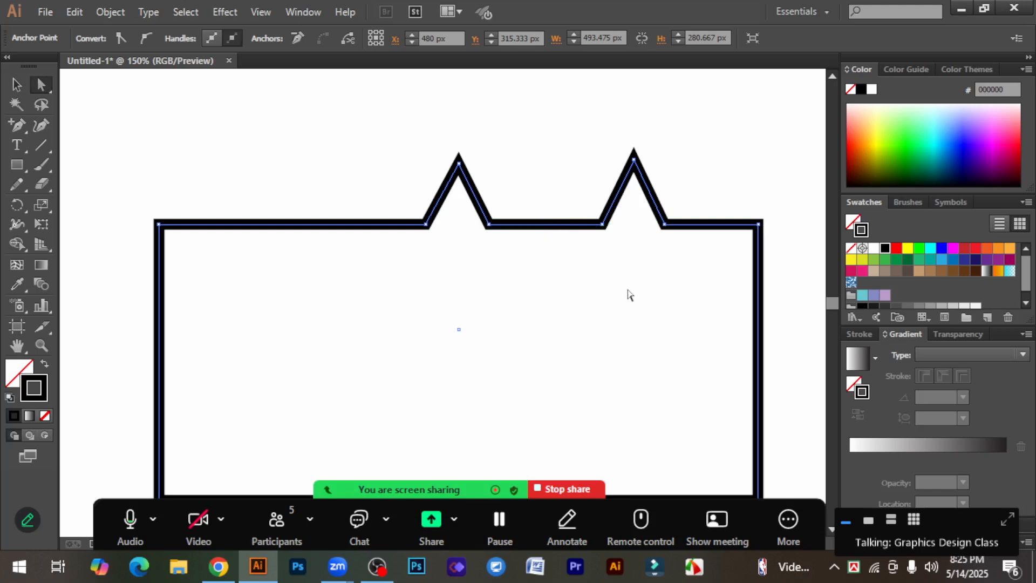
pyautogui.click(15, 123)
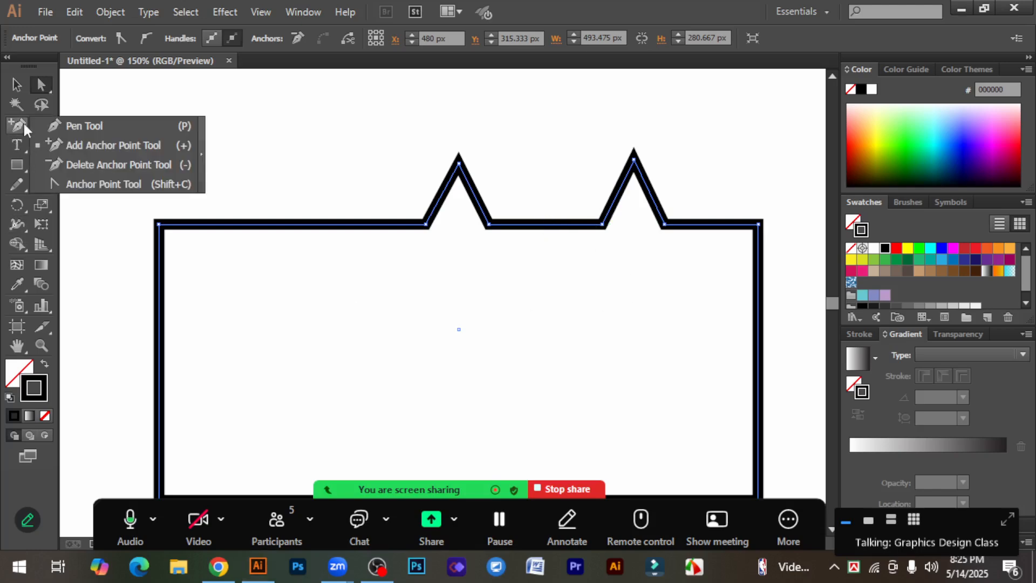
pyautogui.click(137, 145)
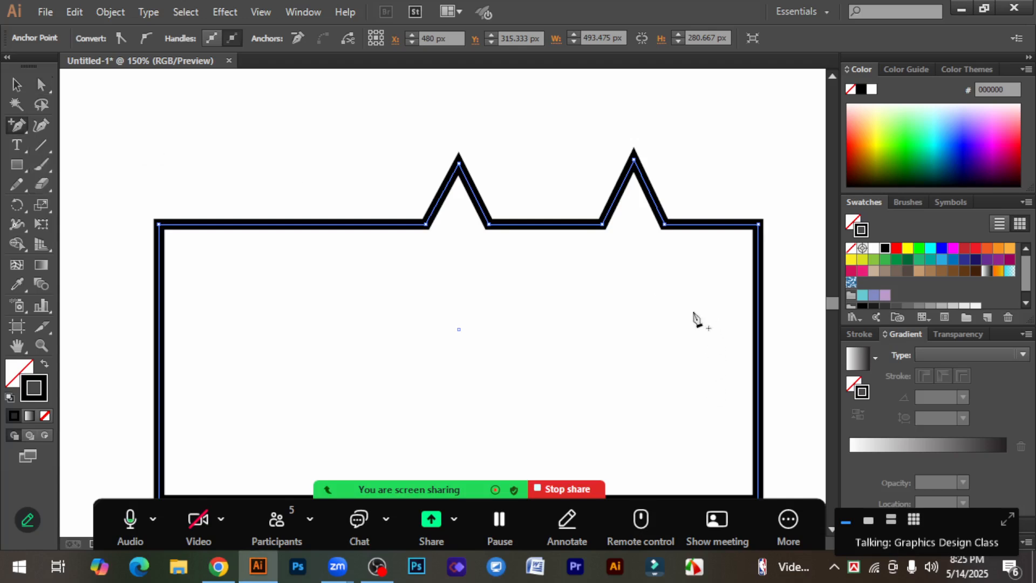
pyautogui.scroll(-1, 696, 319)
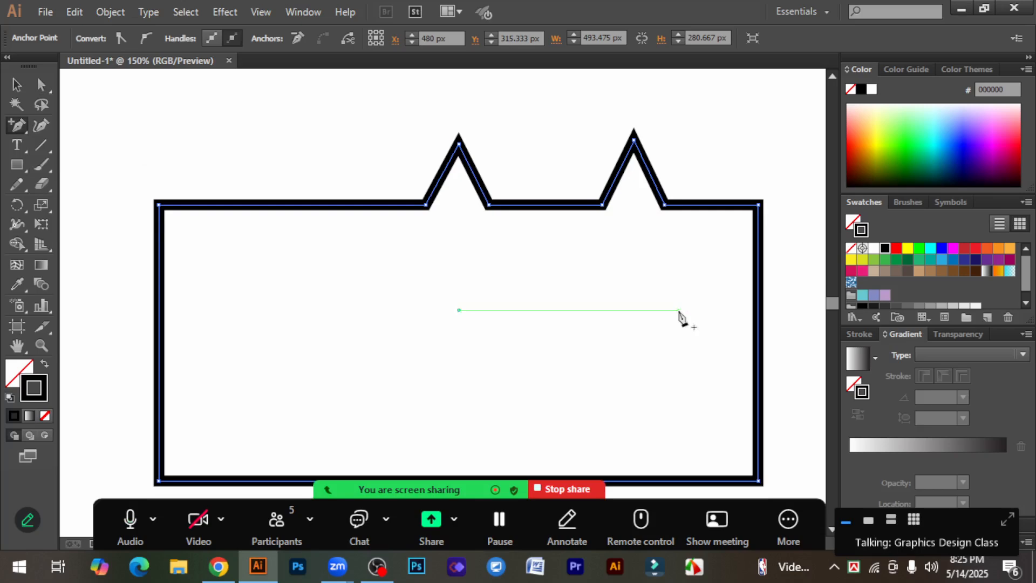
pyautogui.click(15, 122)
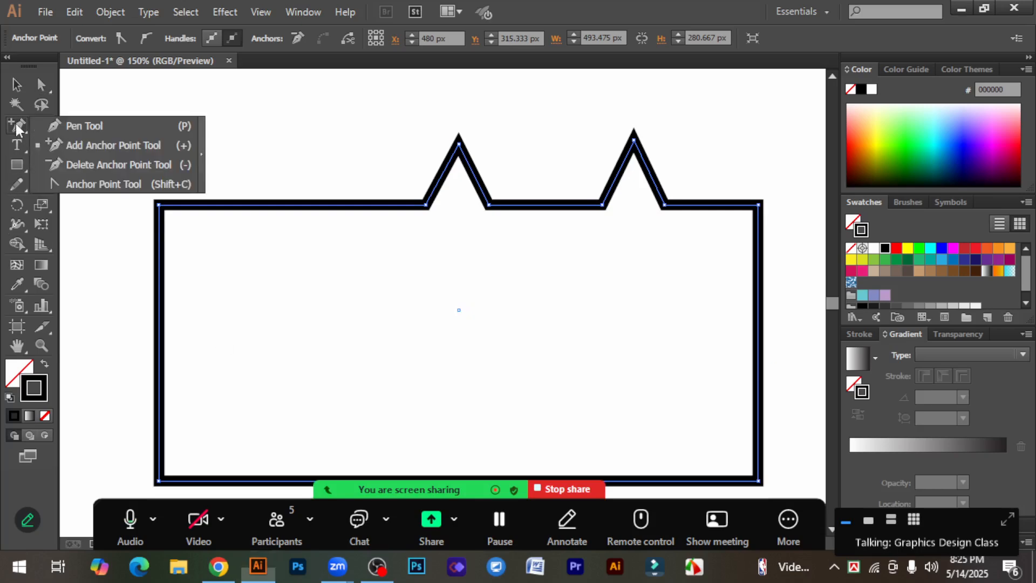
pyautogui.click(112, 165)
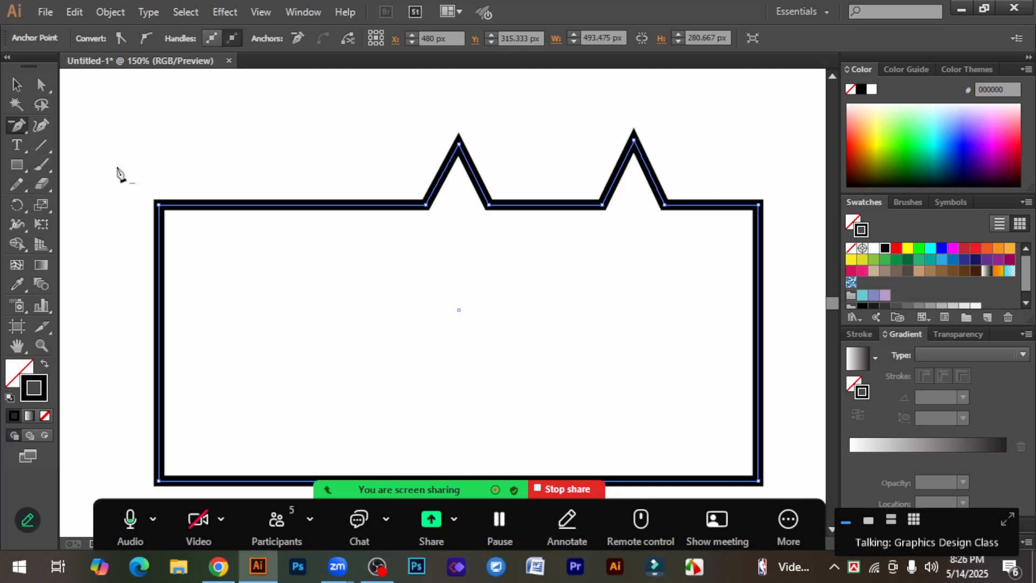
pyautogui.scroll(-1, 520, 289)
pyautogui.scroll(-1, 572, 467)
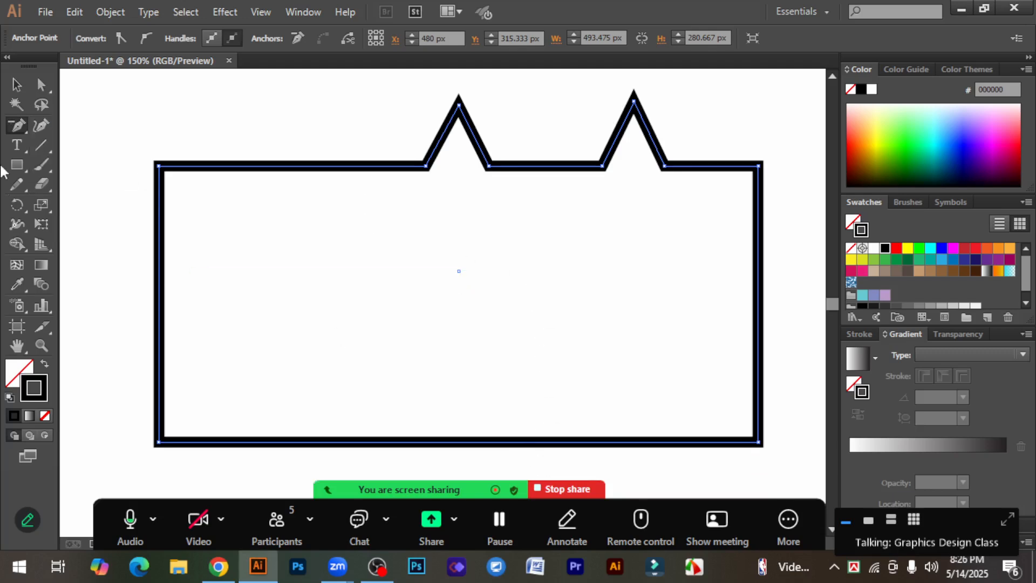
# Step: Add three widely spaced anchor points along the shape's bottom edge with the Add Anchor Point tool
pyautogui.click(16, 125)
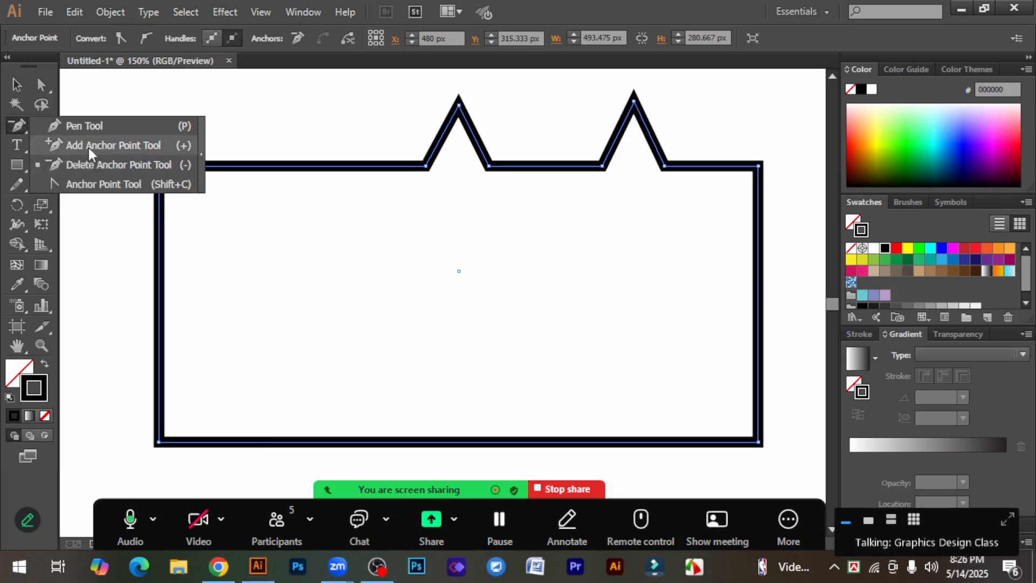
pyautogui.click(146, 145)
pyautogui.scroll(-3, 527, 430)
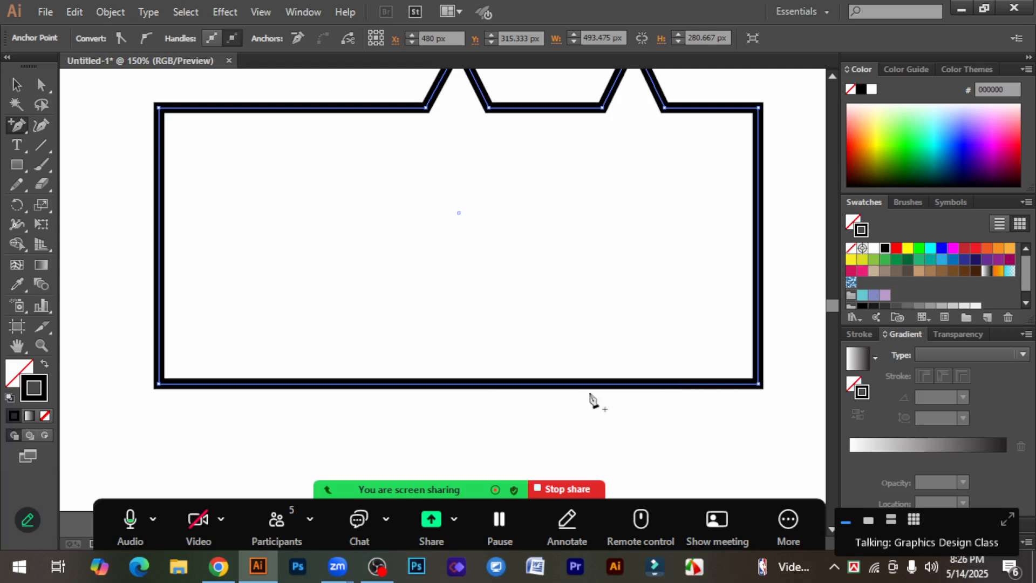
pyautogui.click(625, 383)
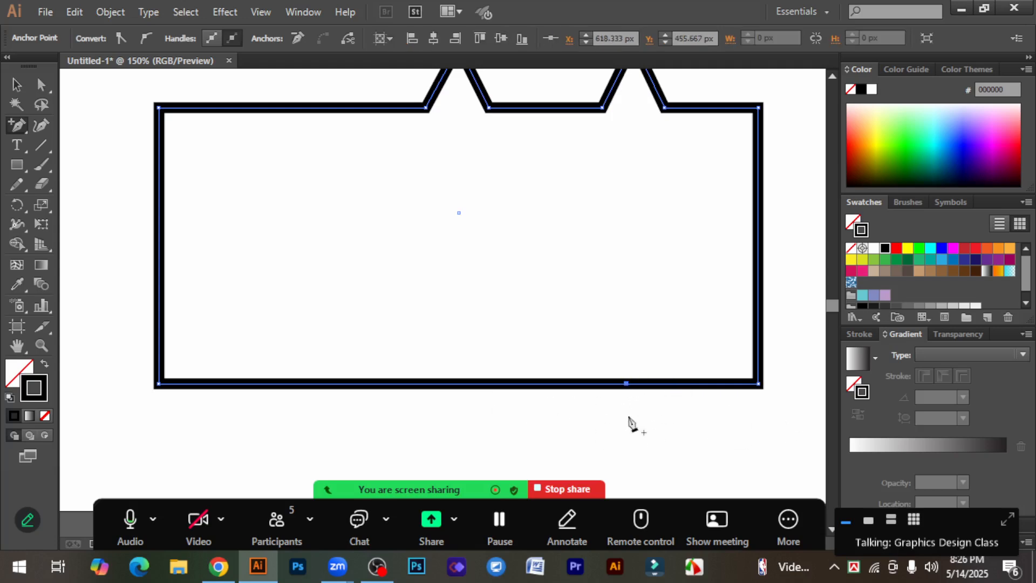
pyautogui.click(418, 384)
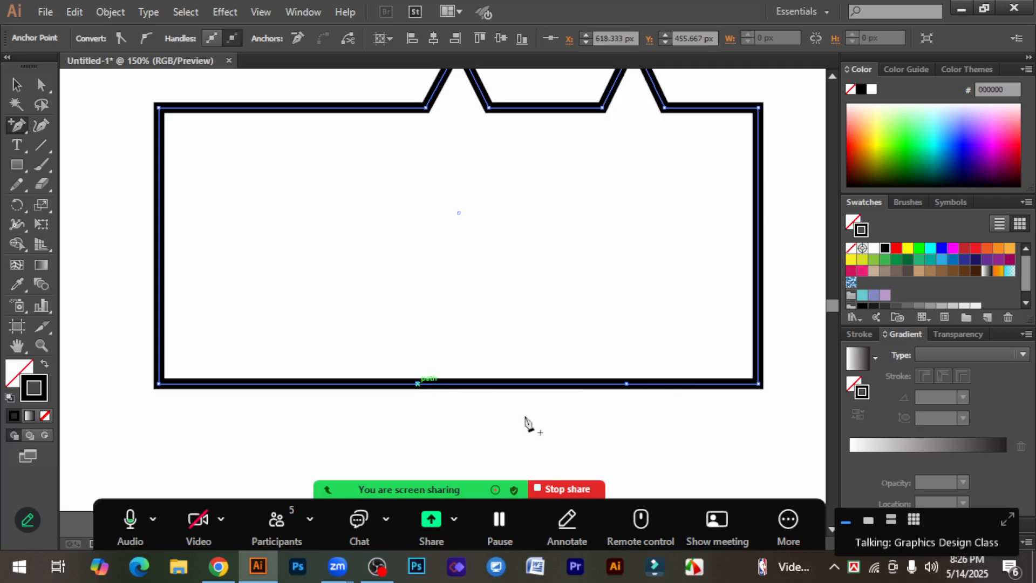
pyautogui.click(246, 383)
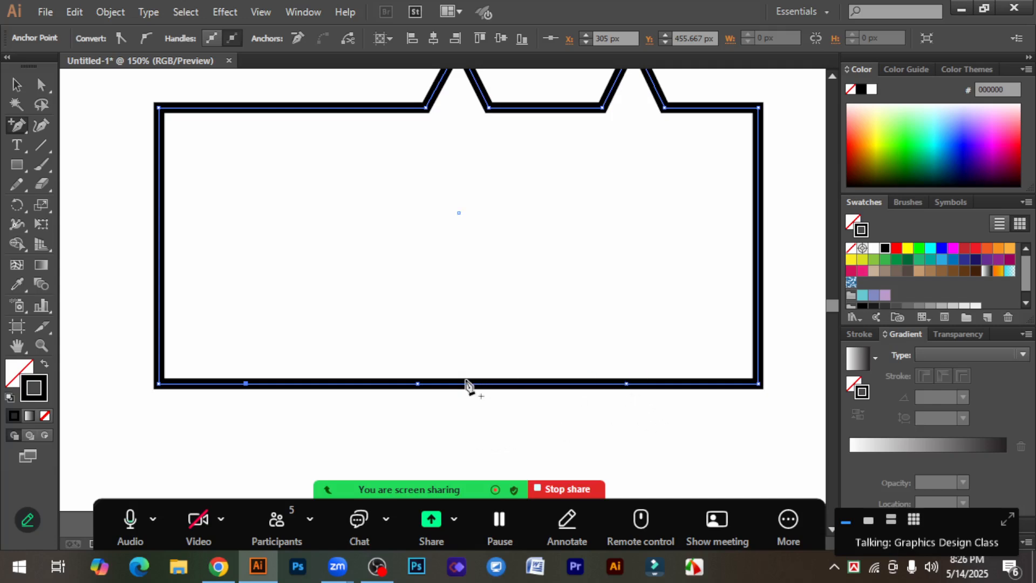
# Step: Remove the three added anchor points from the bottom edge with the Delete Anchor Point tool
pyautogui.moveTo(17, 125); pyautogui.dragTo(108, 172)
pyautogui.click(626, 383)
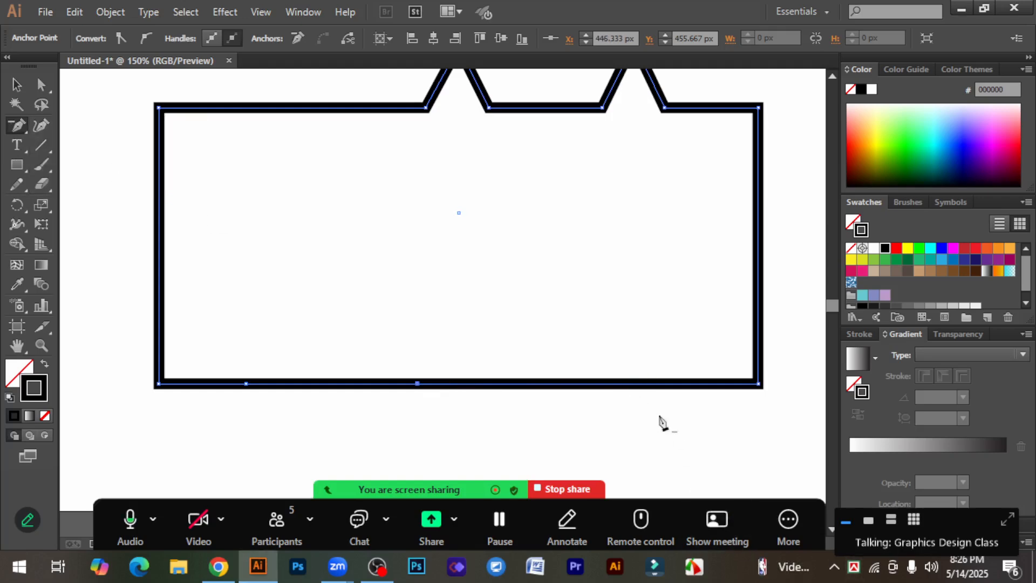
pyautogui.click(417, 390)
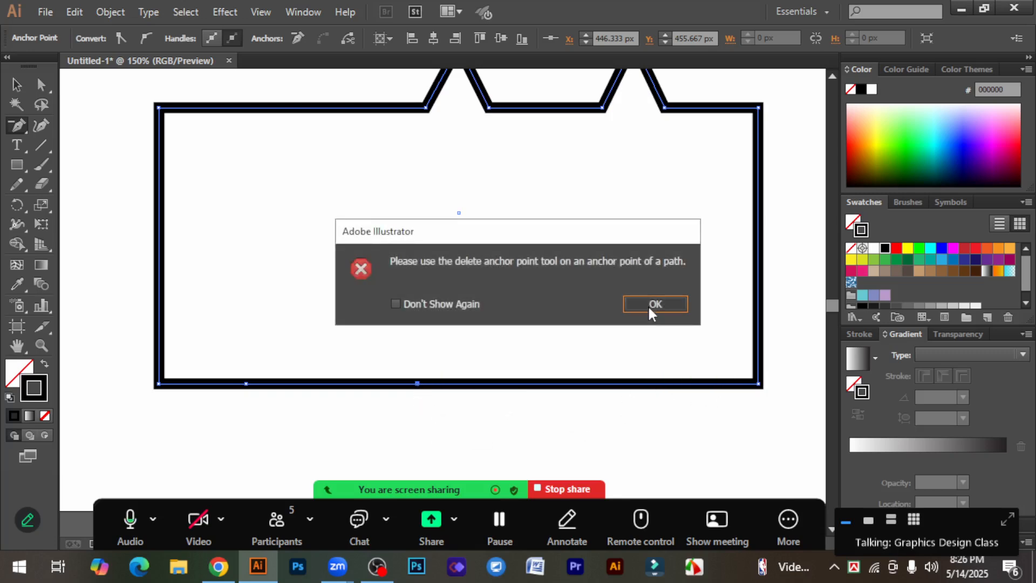
pyautogui.click(653, 304)
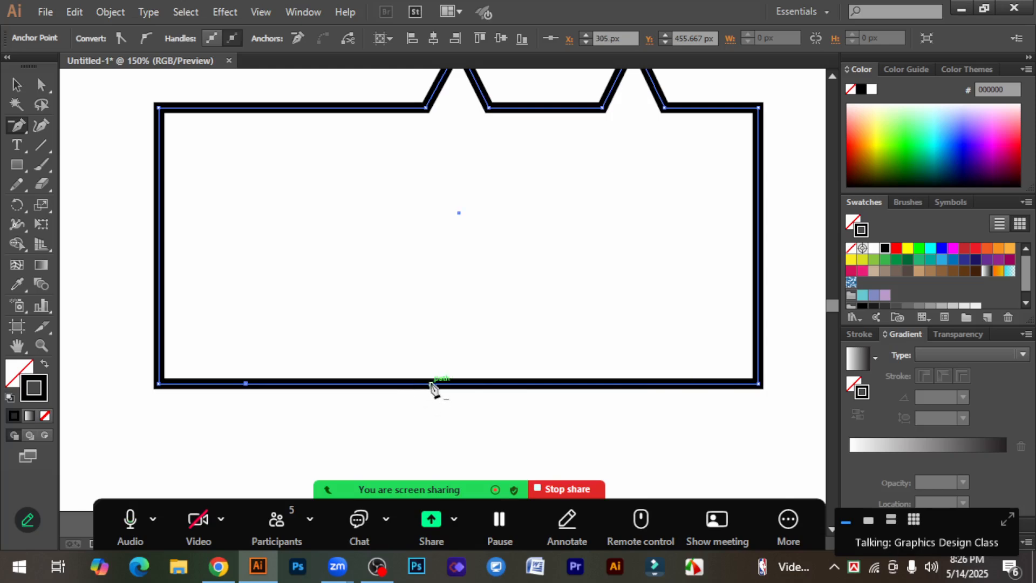
pyautogui.click(418, 385)
pyautogui.click(246, 384)
# Step: Flatten both peaks on the upper edge by deleting the anchor point at the tip of each one
pyautogui.scroll(1, 639, 396)
pyautogui.scroll(4, 638, 396)
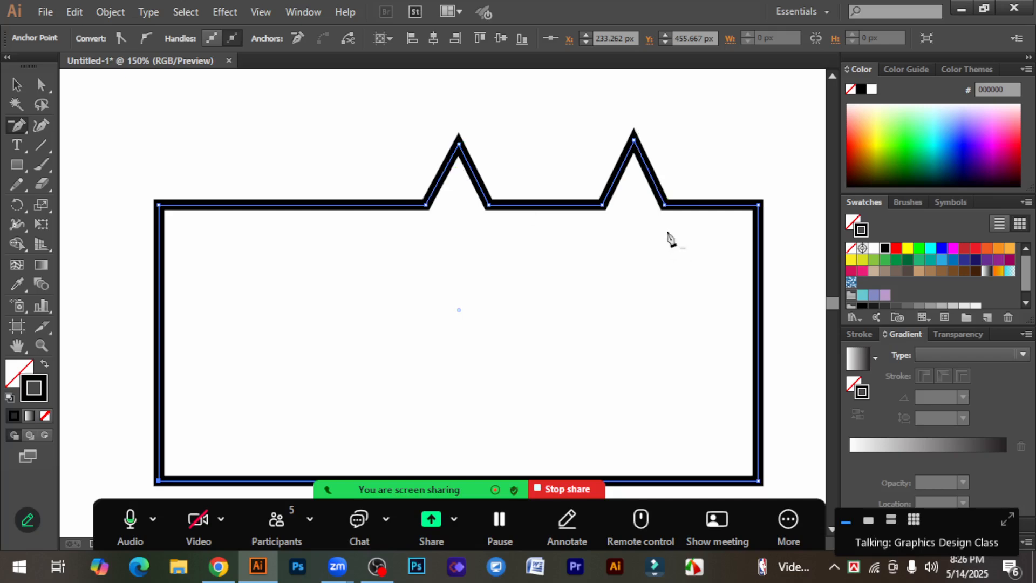
pyautogui.click(634, 139)
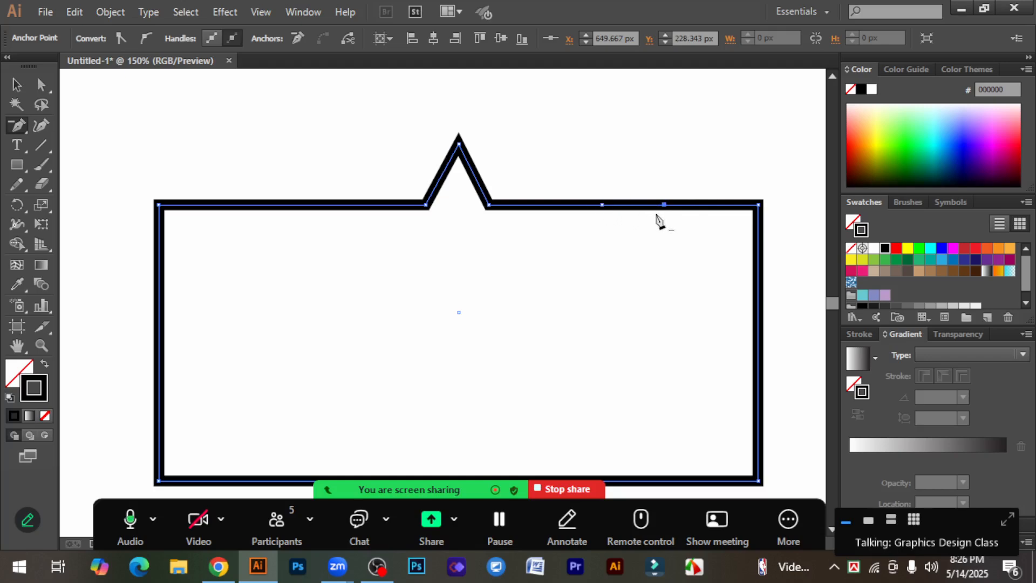
pyautogui.click(459, 144)
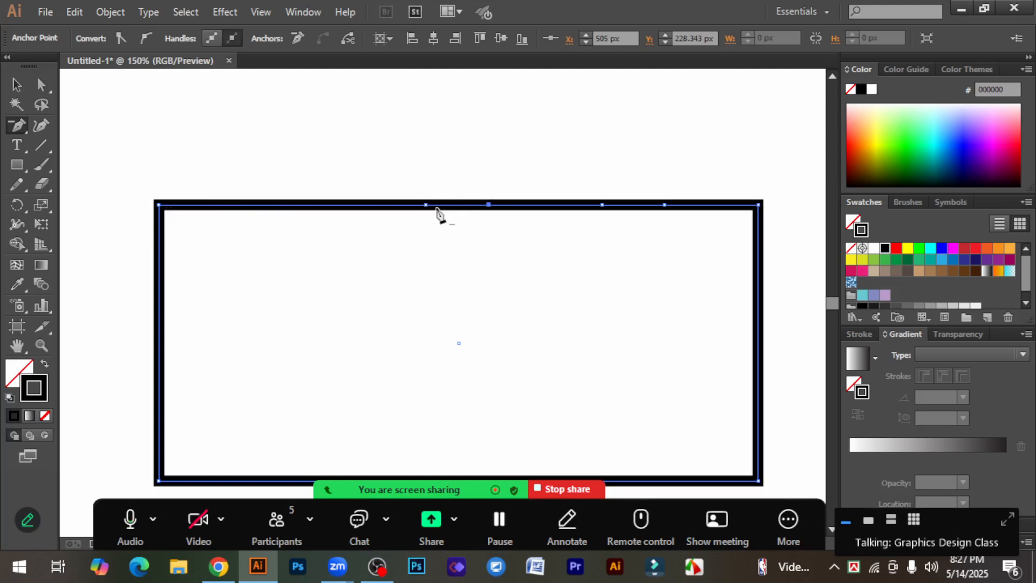
# Step: Delete the four leftover anchor points between the corners of the upper edge to leave a plain rectangle
pyautogui.click(665, 205)
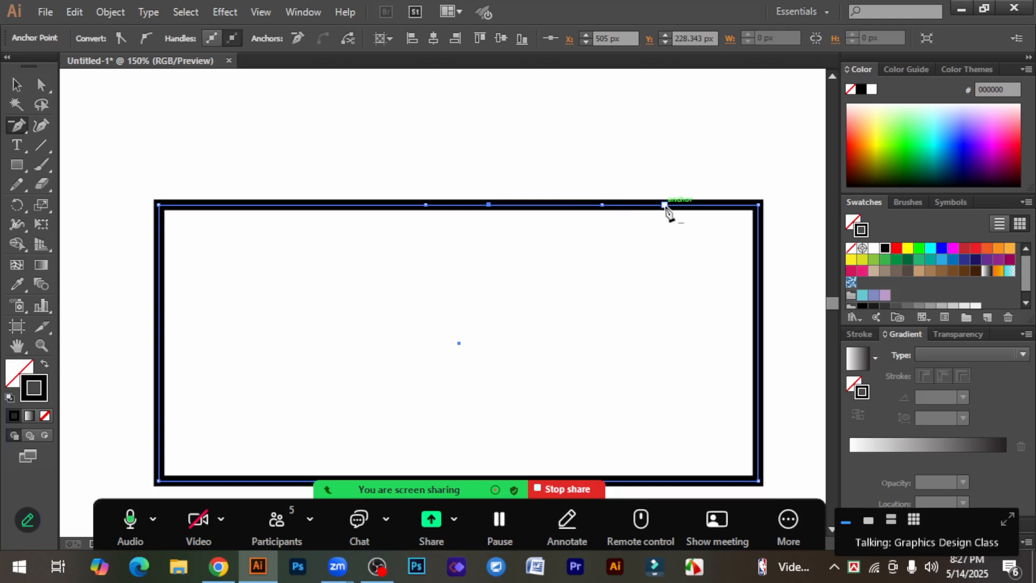
pyautogui.click(602, 206)
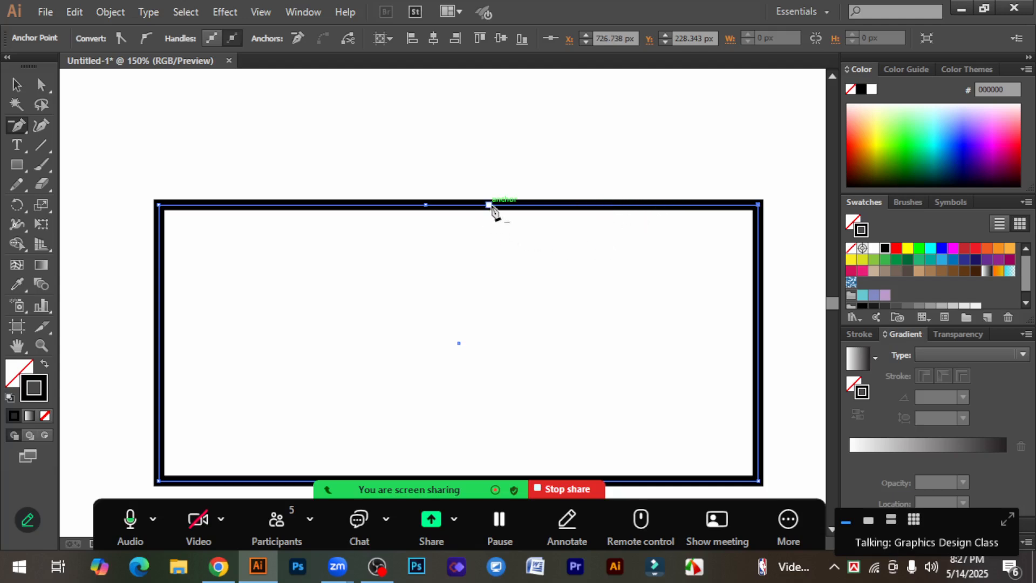
pyautogui.click(425, 205)
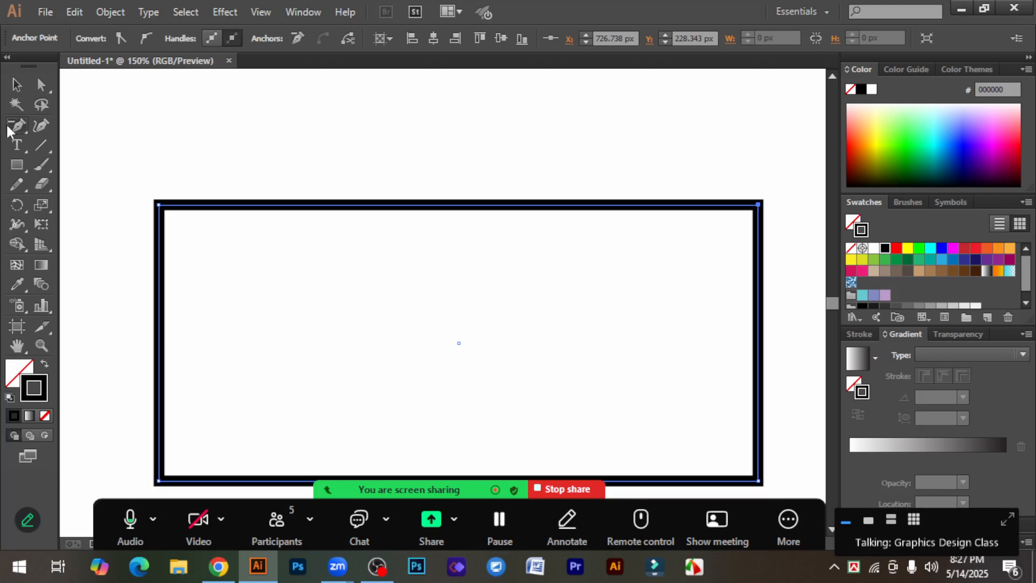
pyautogui.moveTo(12, 125); pyautogui.dragTo(117, 165)
# Step: Move the rectangle up slightly with the Selection tool and raise its bottom edge to make it about 164 px high
pyautogui.click(17, 90)
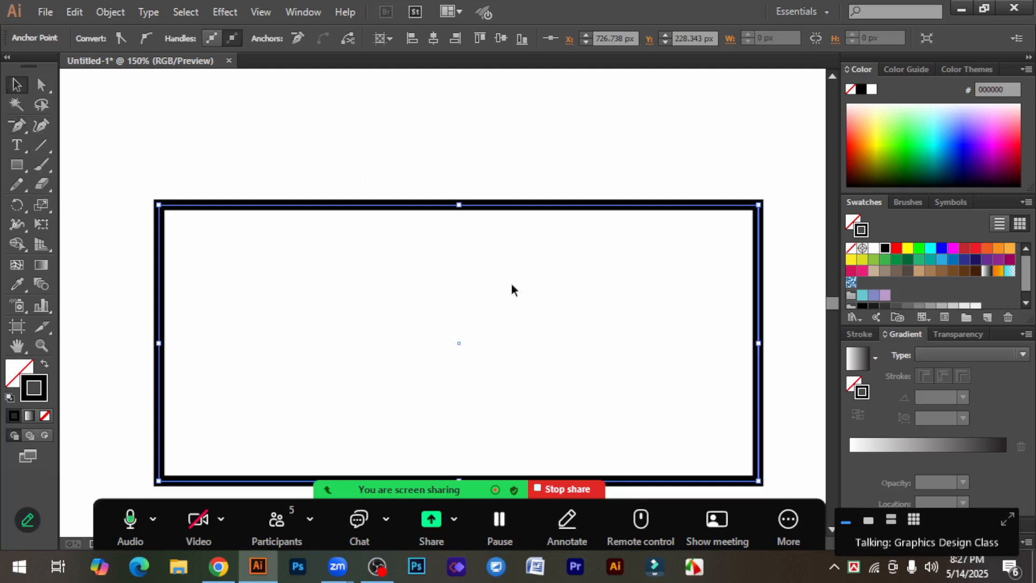
pyautogui.click(357, 274)
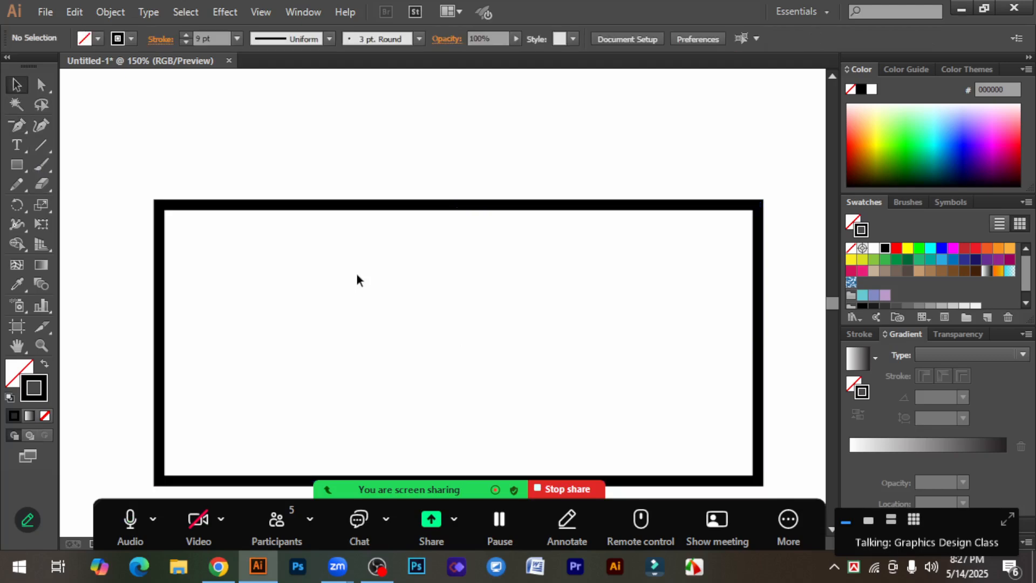
pyautogui.hotkey('ctrl', '-')
pyautogui.moveTo(483, 242); pyautogui.dragTo(489, 207)
pyautogui.moveTo(459, 388); pyautogui.dragTo(469, 335)
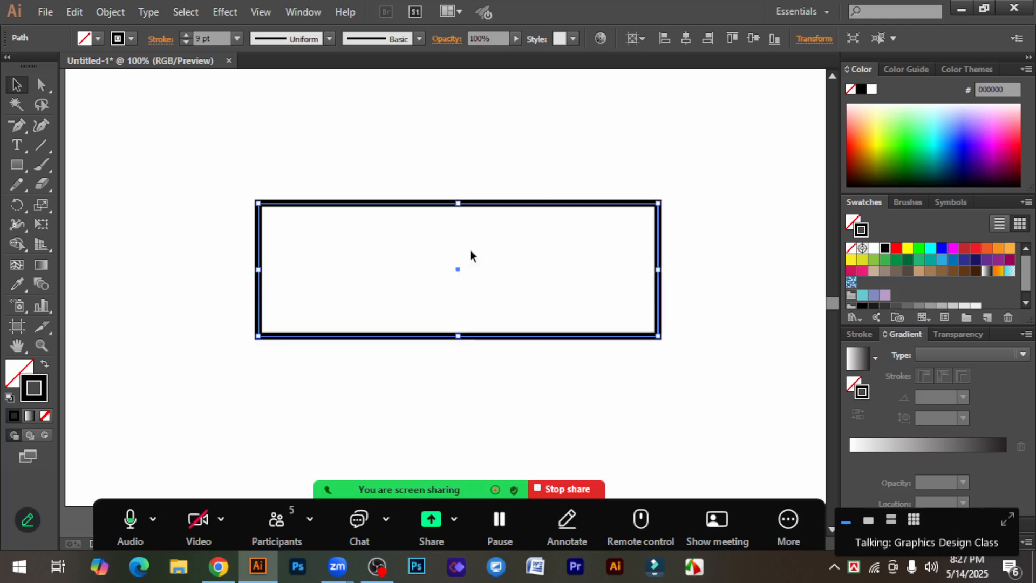
# Step: Swap the rectangle's fill and stroke to give it a solid black fill and no stroke, and keep it selected
pyautogui.click(45, 366)
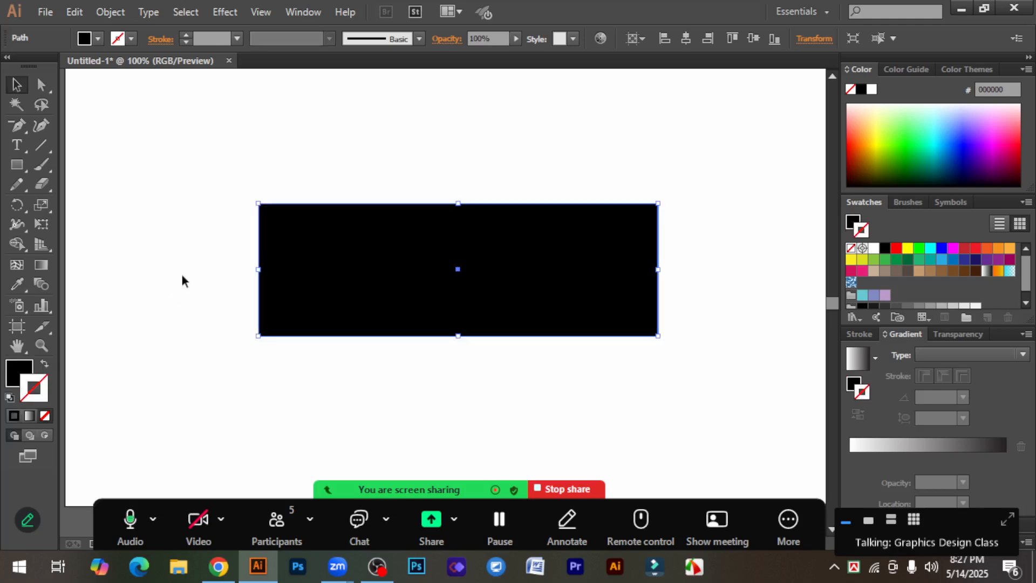
pyautogui.click(193, 268)
pyautogui.click(428, 270)
# Step: Add an anchor point at the midpoint of the rectangle's left edge and another at the midpoint of its right edge
pyautogui.click(15, 122)
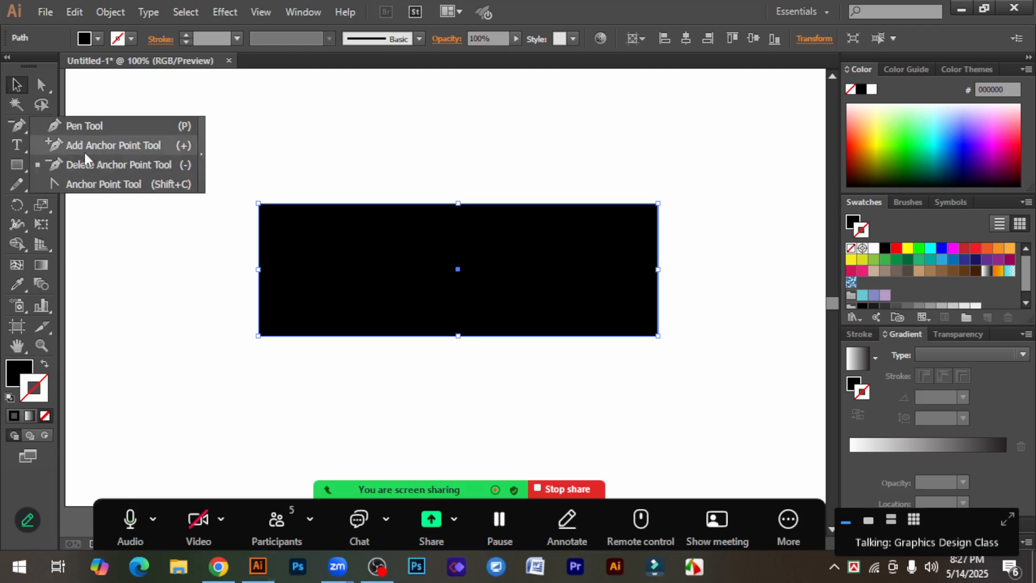
pyautogui.click(105, 145)
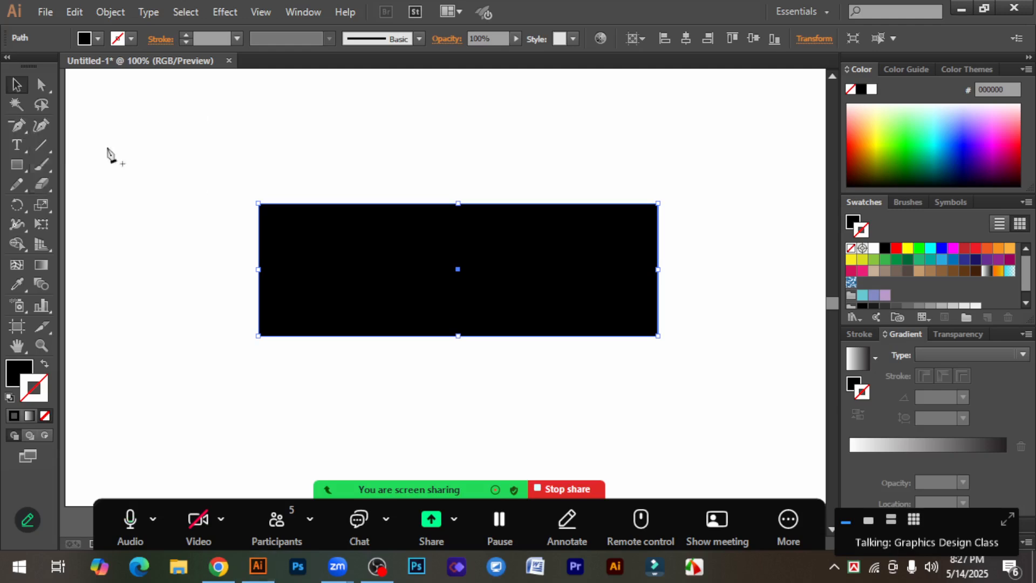
pyautogui.click(259, 270)
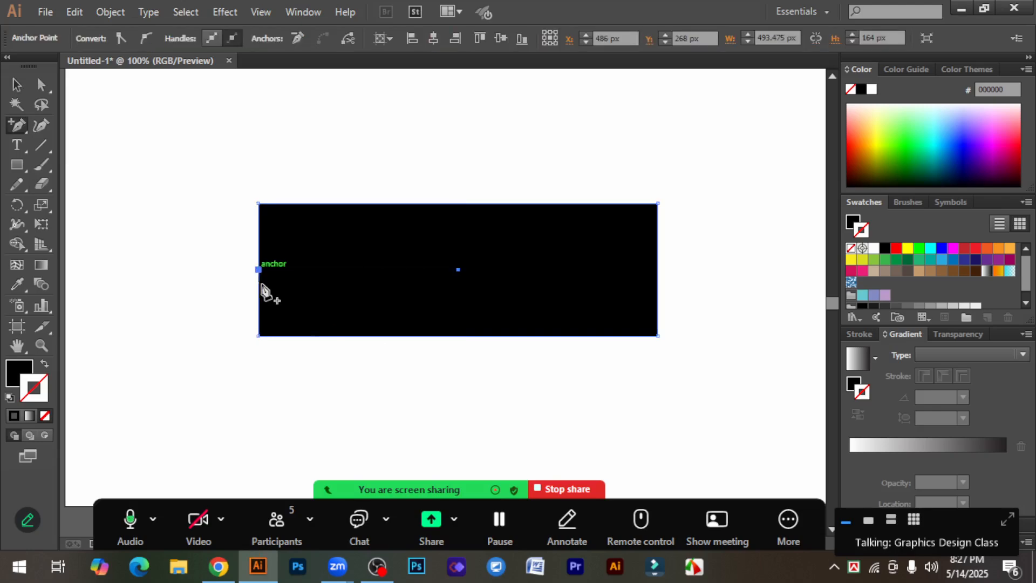
pyautogui.click(658, 270)
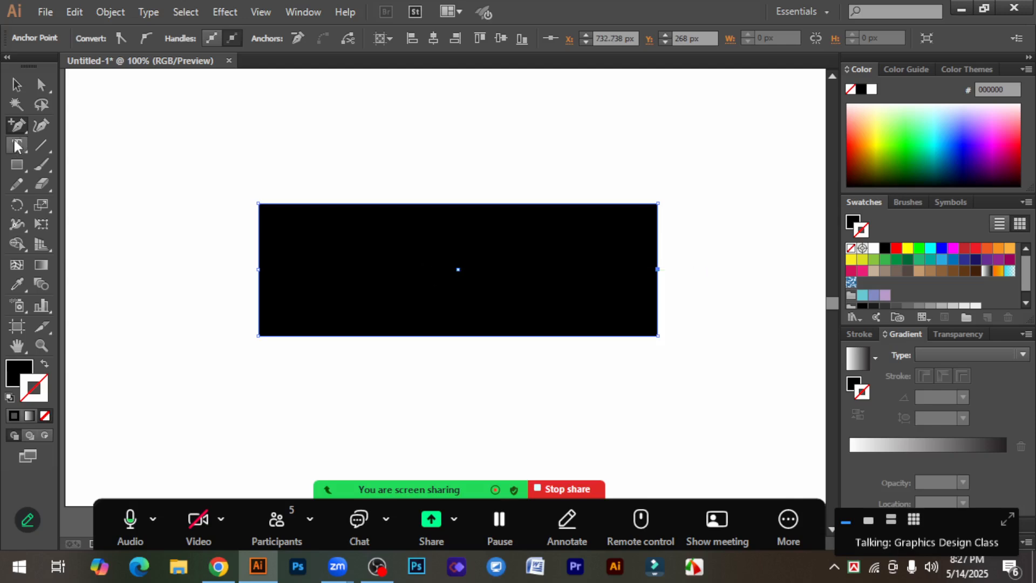
# Step: Pull both midpoint anchors horizontally inward about 90 px with the Direct Selection tool to form a notched ribbon banner, and deselect it
pyautogui.click(41, 85)
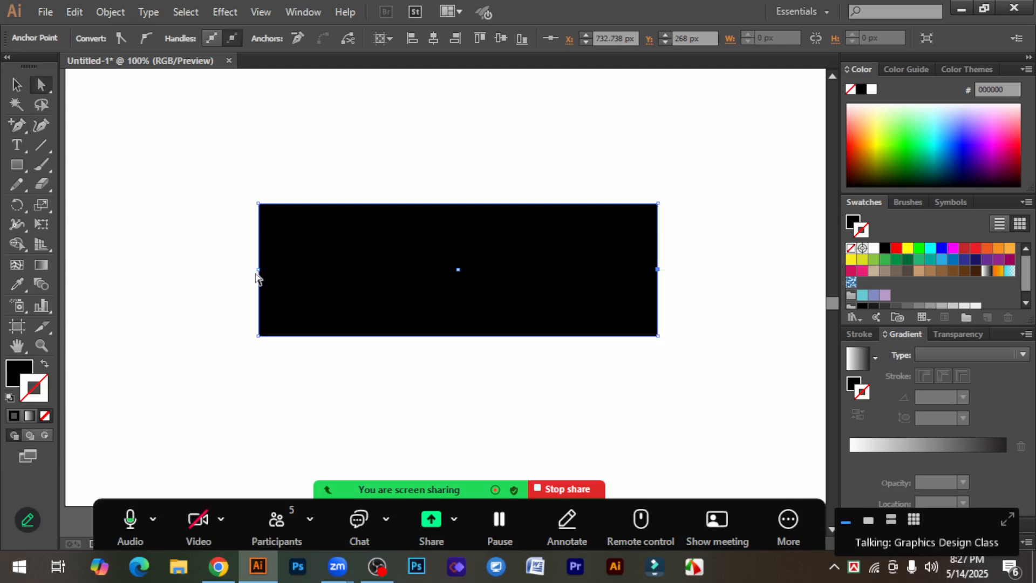
pyautogui.moveTo(259, 270); pyautogui.dragTo(330, 270)
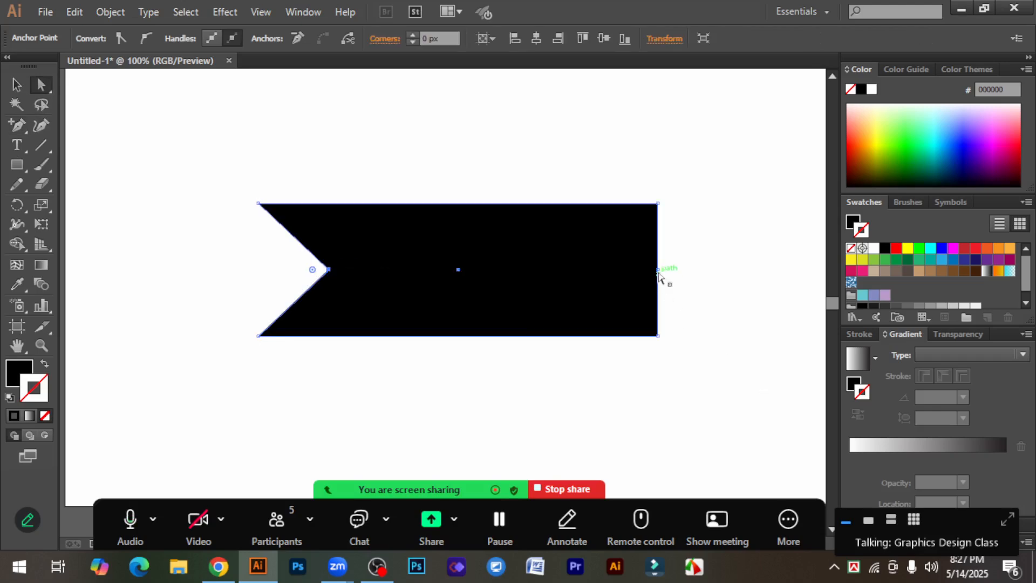
pyautogui.moveTo(657, 270); pyautogui.dragTo(585, 270)
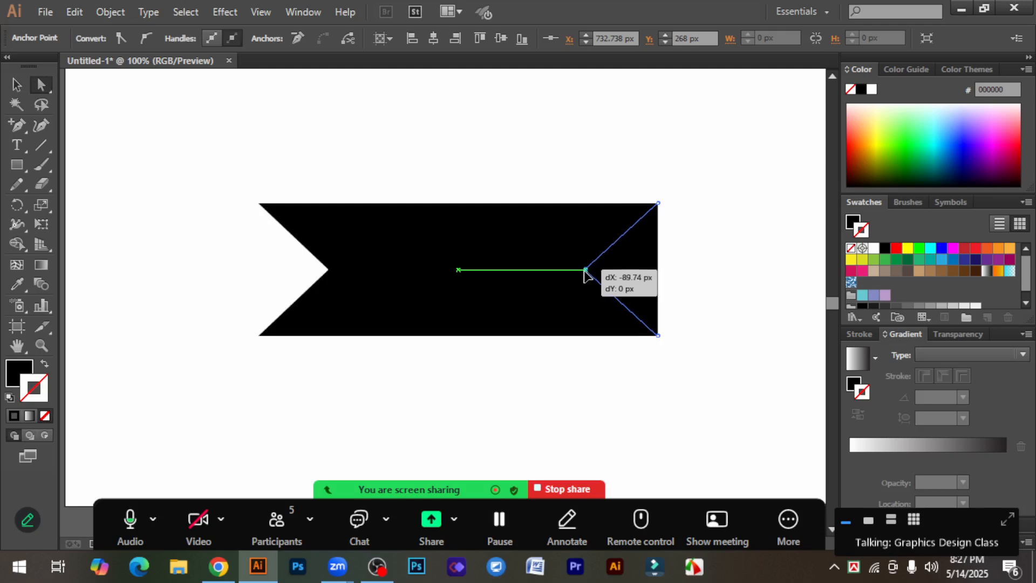
pyautogui.click(701, 311)
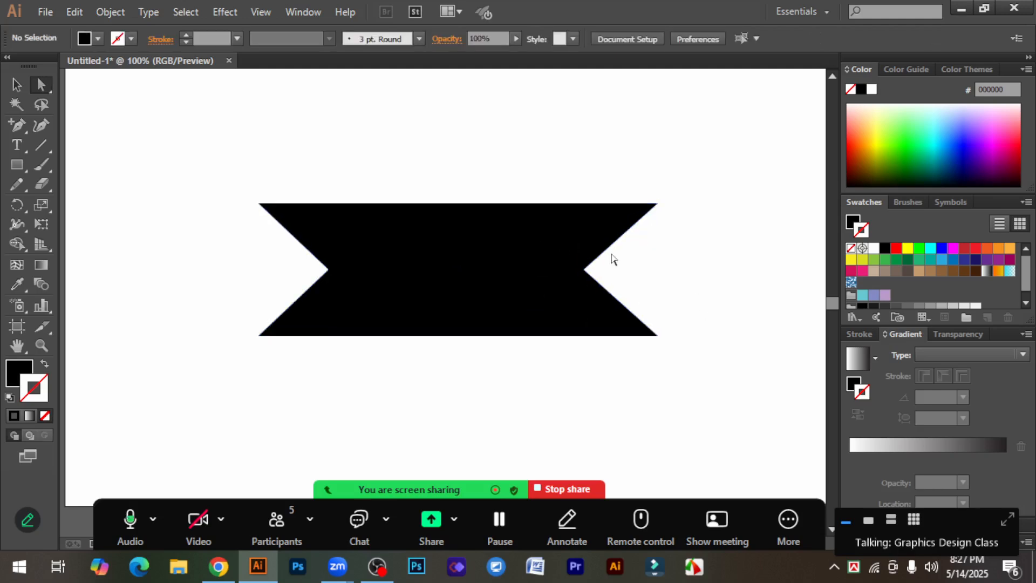
# Step: Delete the inner notch anchor points on both sides of the ribbon banner to turn it back into a plain rectangle
pyautogui.click(17, 125)
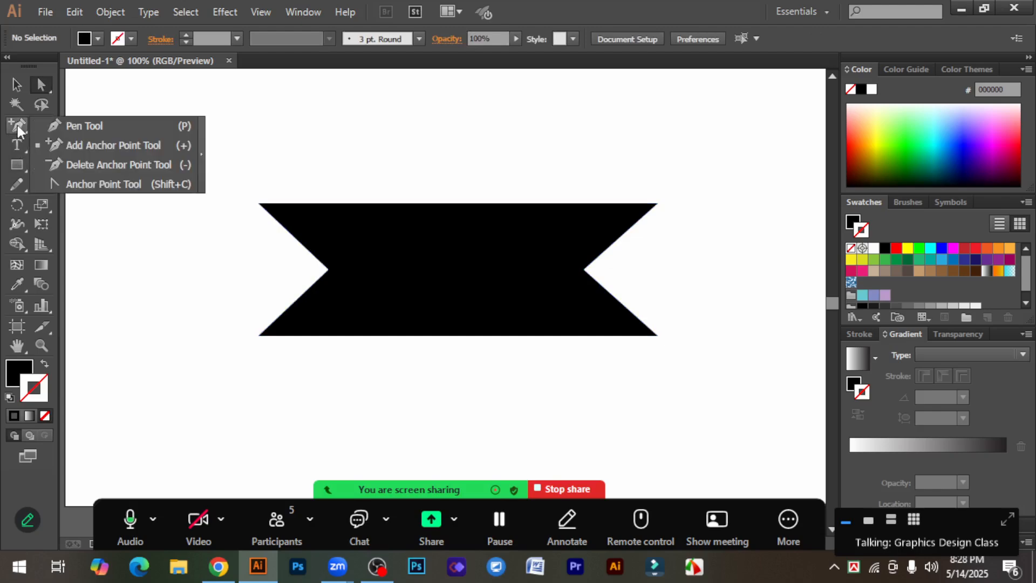
pyautogui.click(108, 145)
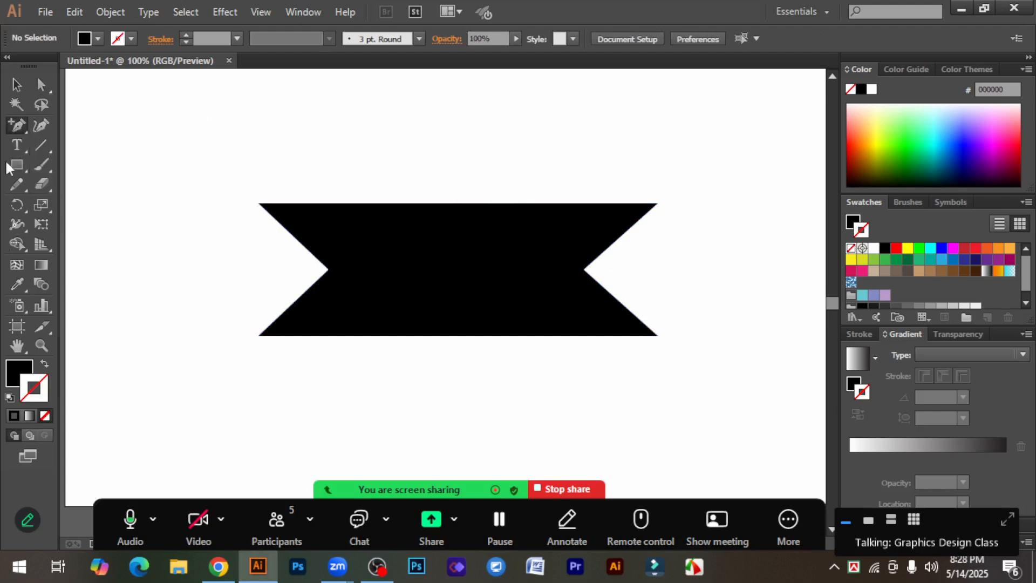
pyautogui.moveTo(8, 128); pyautogui.dragTo(96, 160)
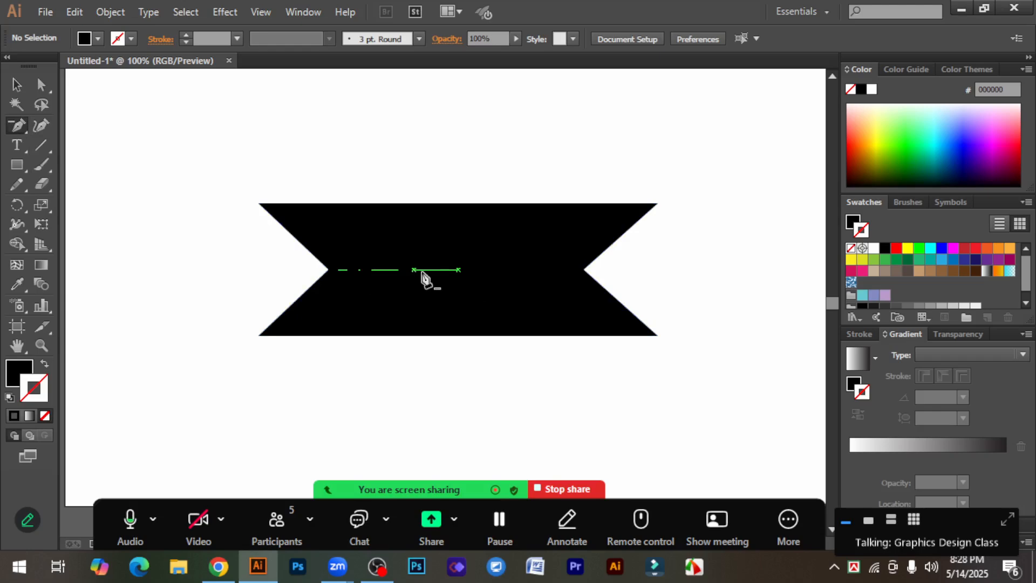
pyautogui.click(585, 270)
pyautogui.click(330, 269)
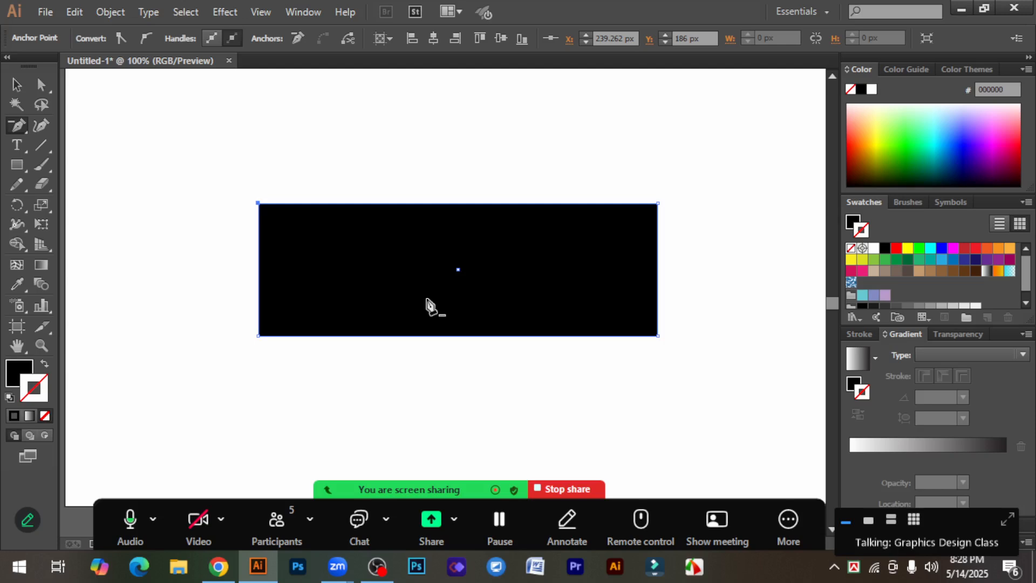
# Step: Select the black rectangle with the Selection tool and delete it from the artboard
pyautogui.click(16, 85)
pyautogui.moveTo(18, 125); pyautogui.dragTo(52, 125)
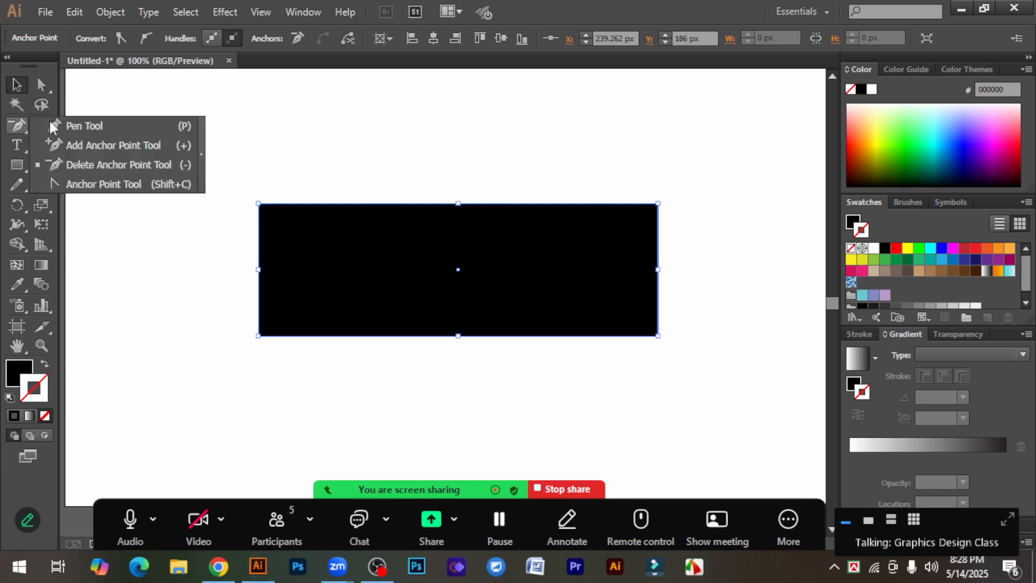
pyautogui.click(117, 185)
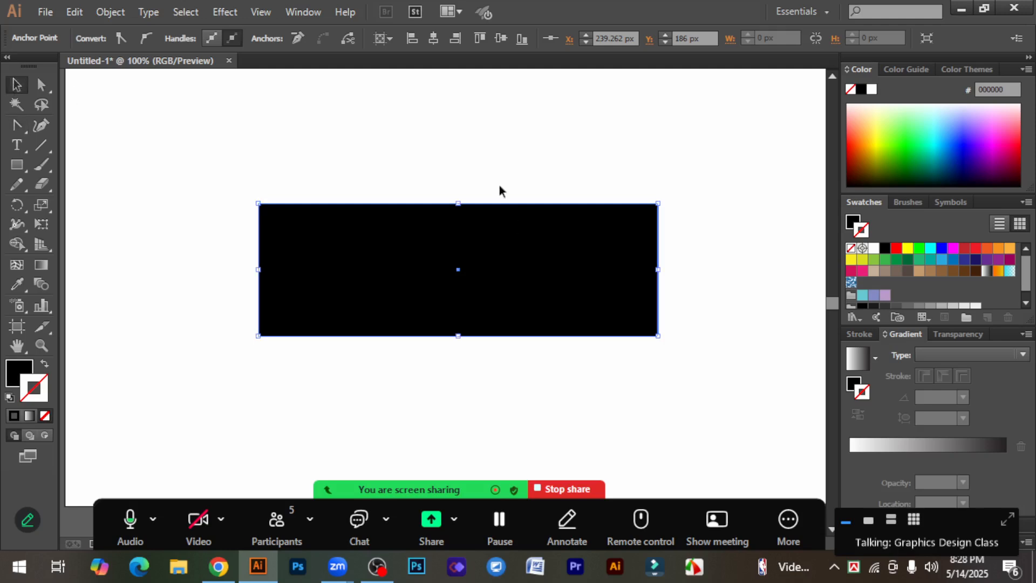
pyautogui.moveTo(424, 159); pyautogui.dragTo(565, 290)
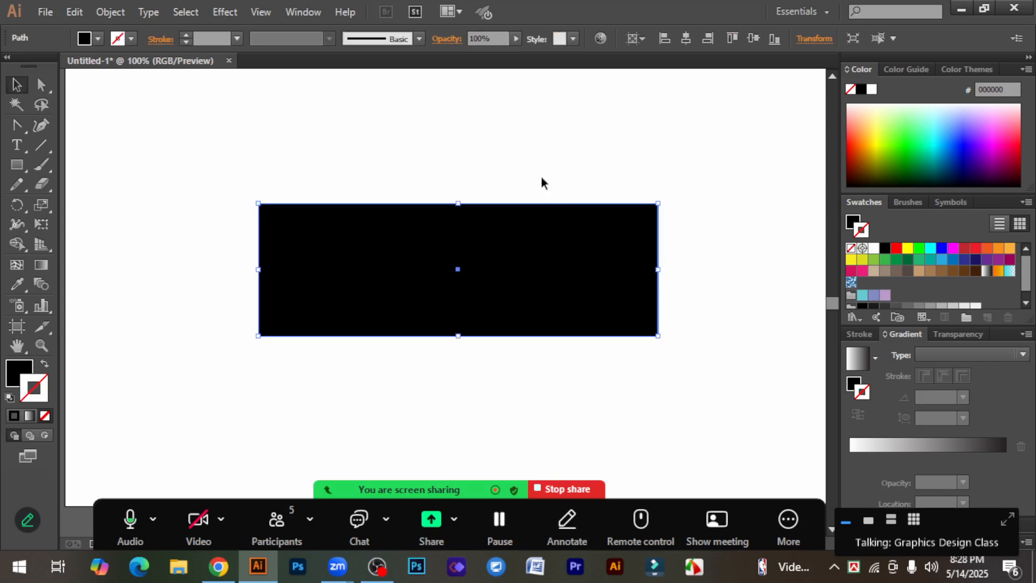
pyautogui.moveTo(444, 134); pyautogui.dragTo(594, 367)
pyautogui.press('Delete')
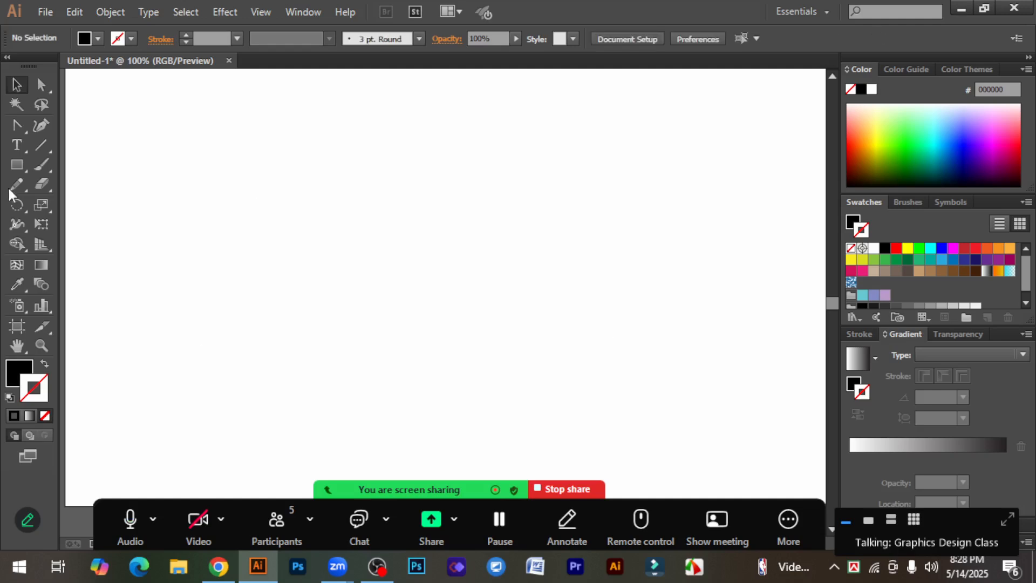
# Step: Draw a square about 284 px wide from its centre, swap its fill and stroke for a black outline, and keep it selected
pyautogui.moveTo(24, 173); pyautogui.dragTo(101, 170)
pyautogui.moveTo(466, 283); pyautogui.dragTo(580, 398)
pyautogui.press('v')
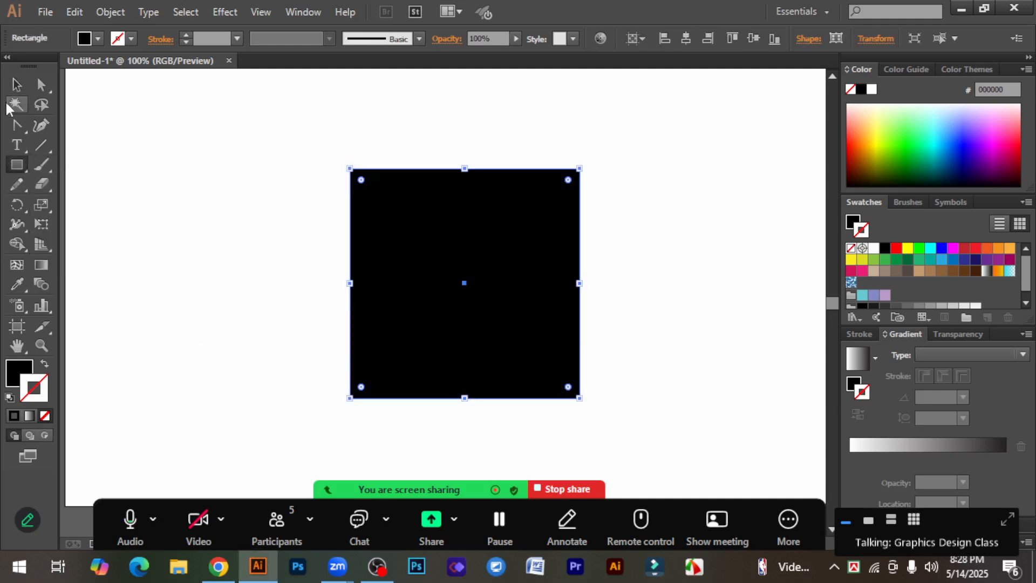
pyautogui.click(46, 365)
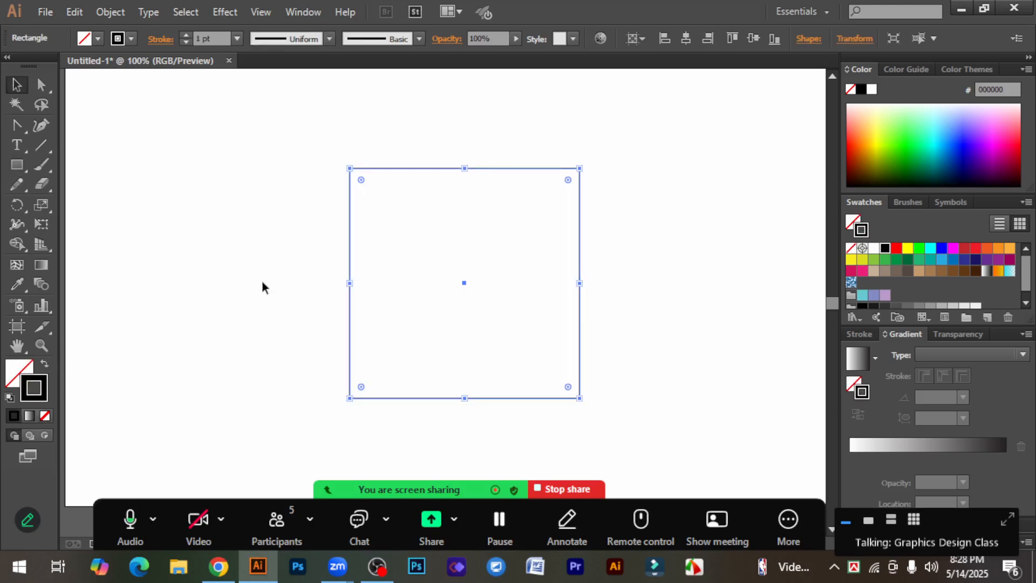
pyautogui.click(261, 280)
pyautogui.click(506, 170)
pyautogui.click(607, 139)
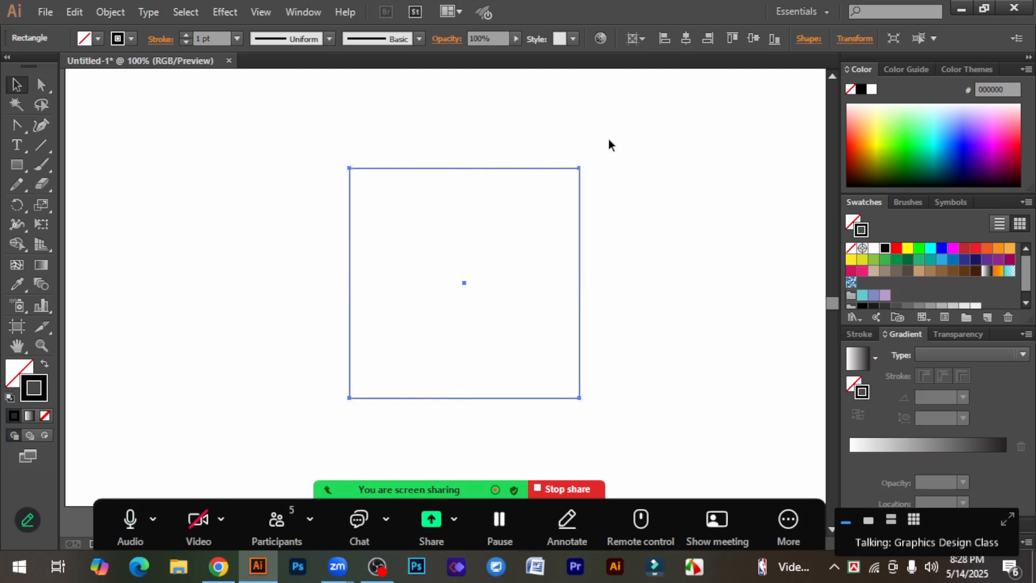
pyautogui.click(550, 169)
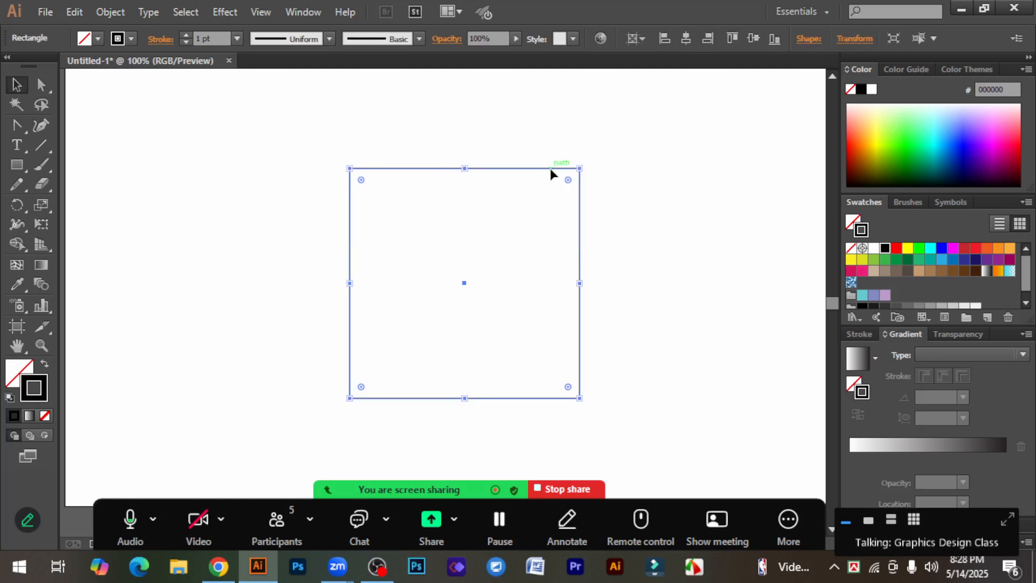
# Step: Bend all four sides of the square inward with the Anchor Point tool to form a four-pointed star, and deselect it
pyautogui.click(16, 128)
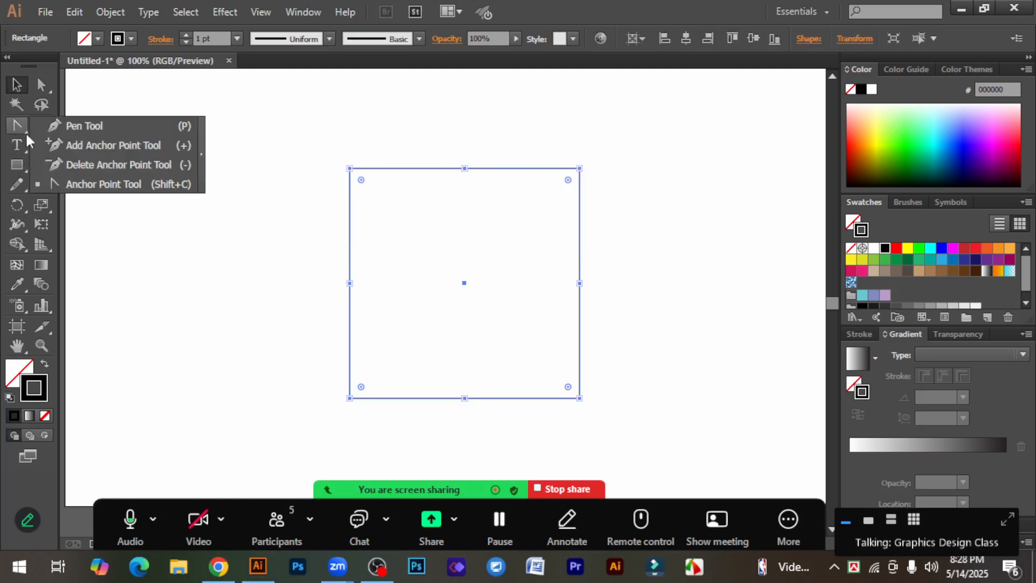
pyautogui.click(102, 185)
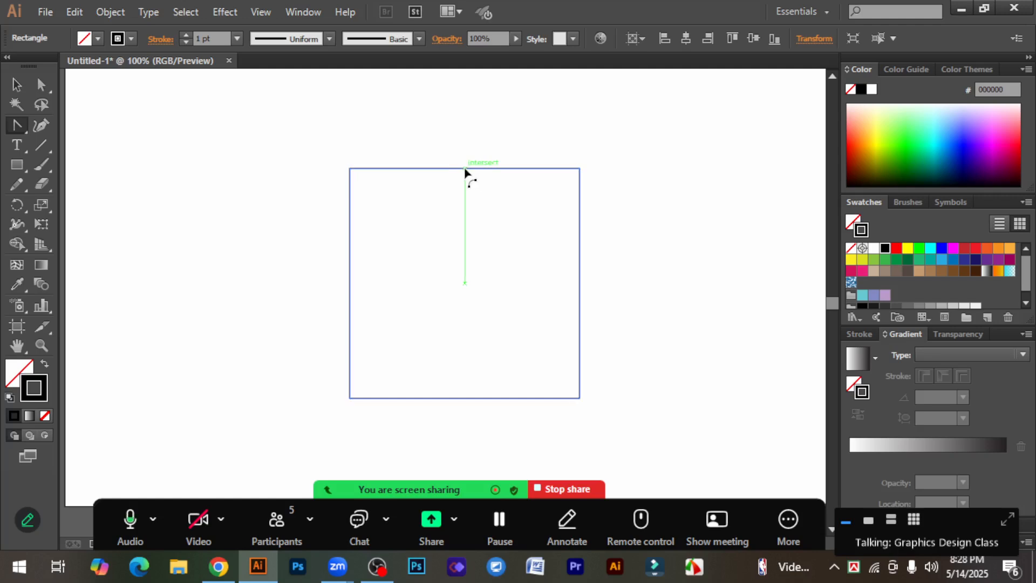
pyautogui.moveTo(464, 170); pyautogui.dragTo(464, 208)
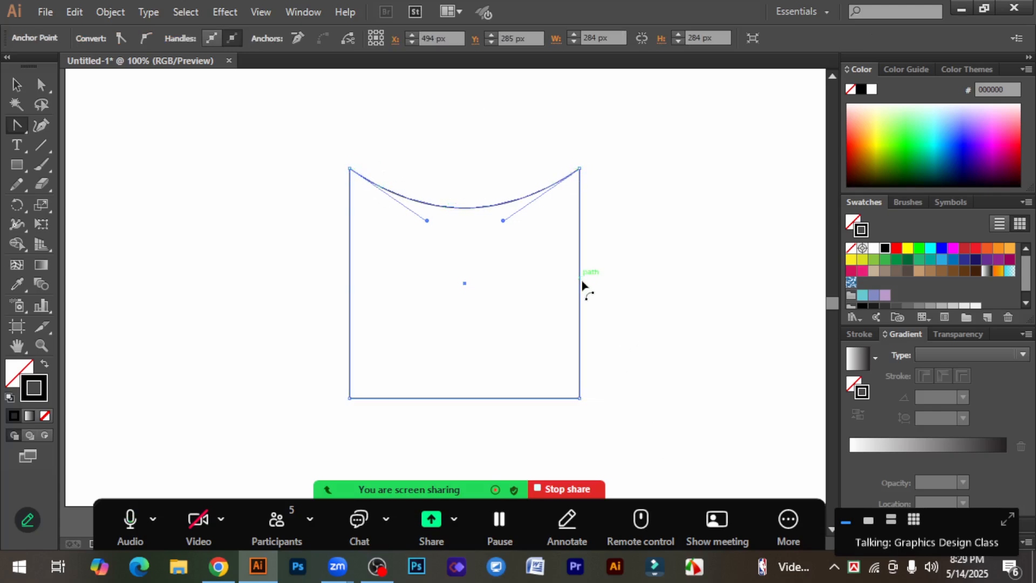
pyautogui.moveTo(581, 286); pyautogui.dragTo(535, 287)
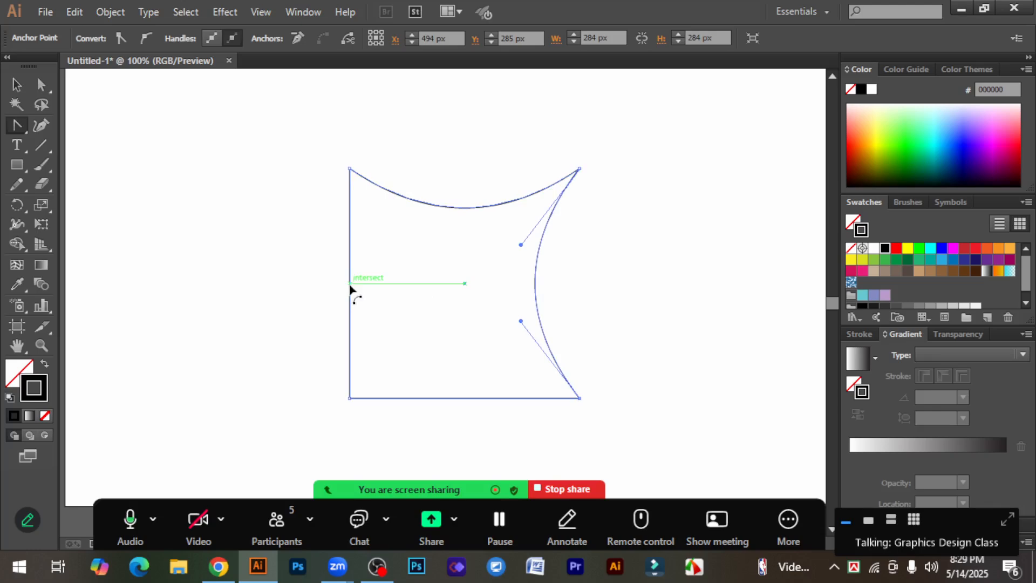
pyautogui.moveTo(350, 285); pyautogui.dragTo(396, 285)
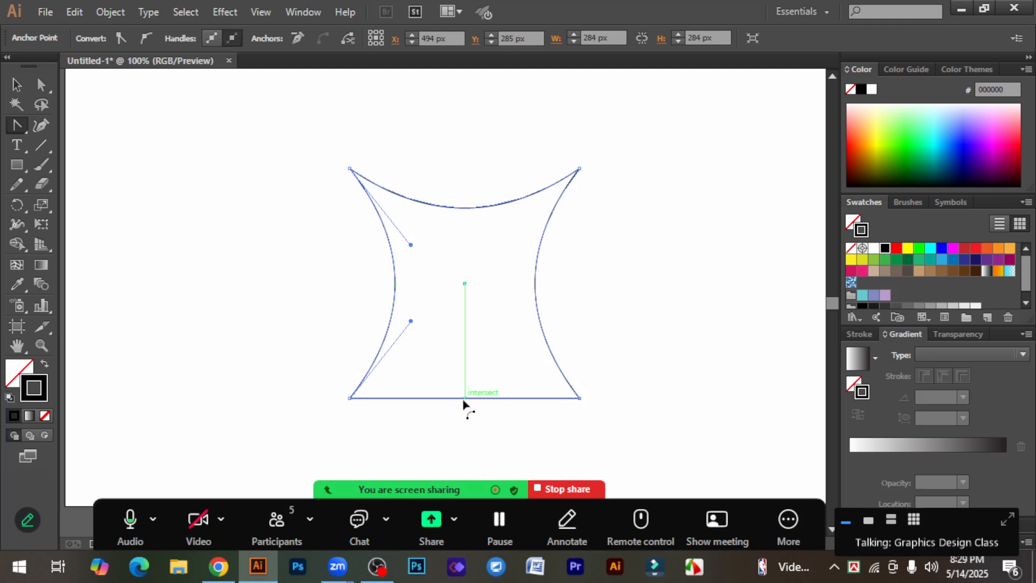
pyautogui.moveTo(465, 398); pyautogui.dragTo(465, 369)
pyautogui.click(16, 84)
pyautogui.click(238, 262)
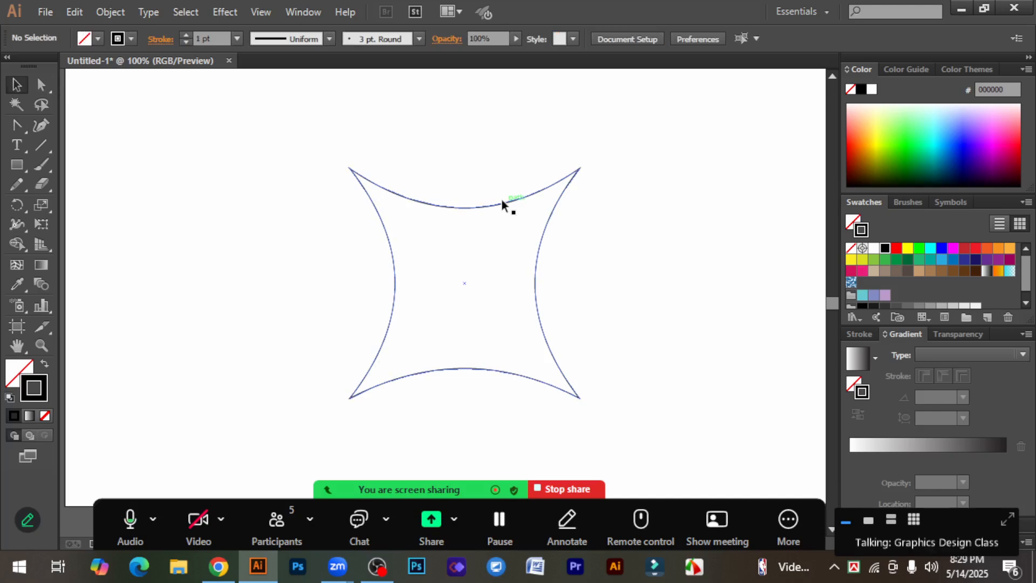
# Step: Rotate the four-pointed star 45 degrees so its points face up, down, left and right
pyautogui.click(501, 199)
pyautogui.moveTo(590, 162); pyautogui.dragTo(626, 261)
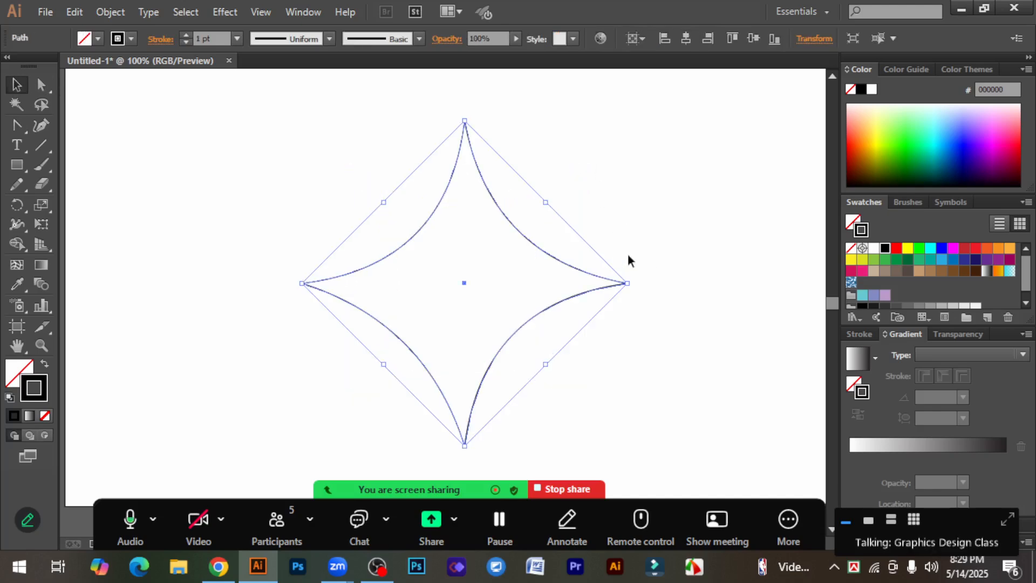
pyautogui.click(525, 323)
pyautogui.moveTo(373, 166); pyautogui.dragTo(594, 350)
# Step: Scale the star down about its centre to roughly a quarter of its width and move it down and to the right
pyautogui.moveTo(465, 119); pyautogui.dragTo(511, 215)
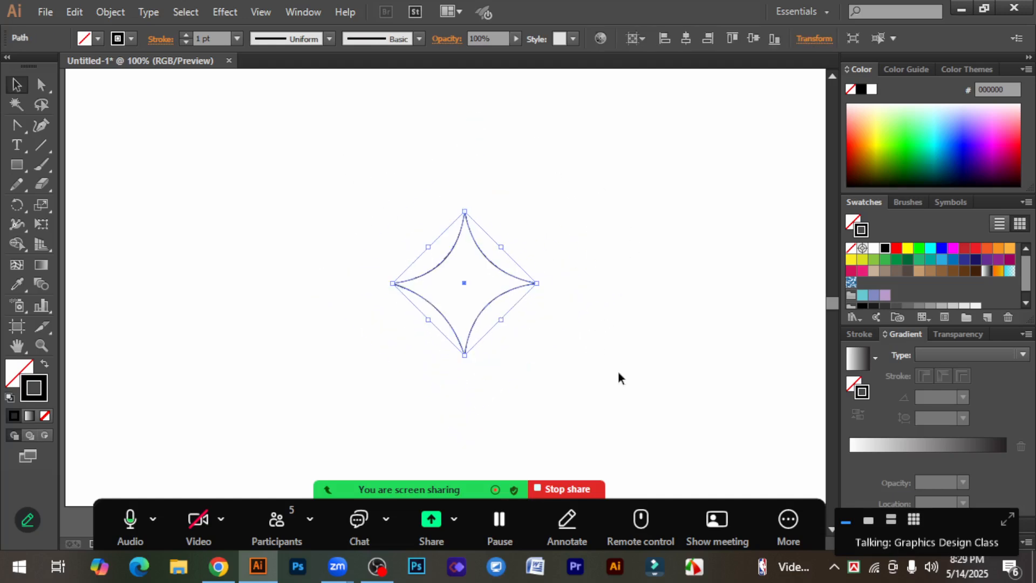
pyautogui.moveTo(590, 364); pyautogui.dragTo(367, 242)
pyautogui.moveTo(680, 371); pyautogui.dragTo(446, 241)
pyautogui.click(645, 418)
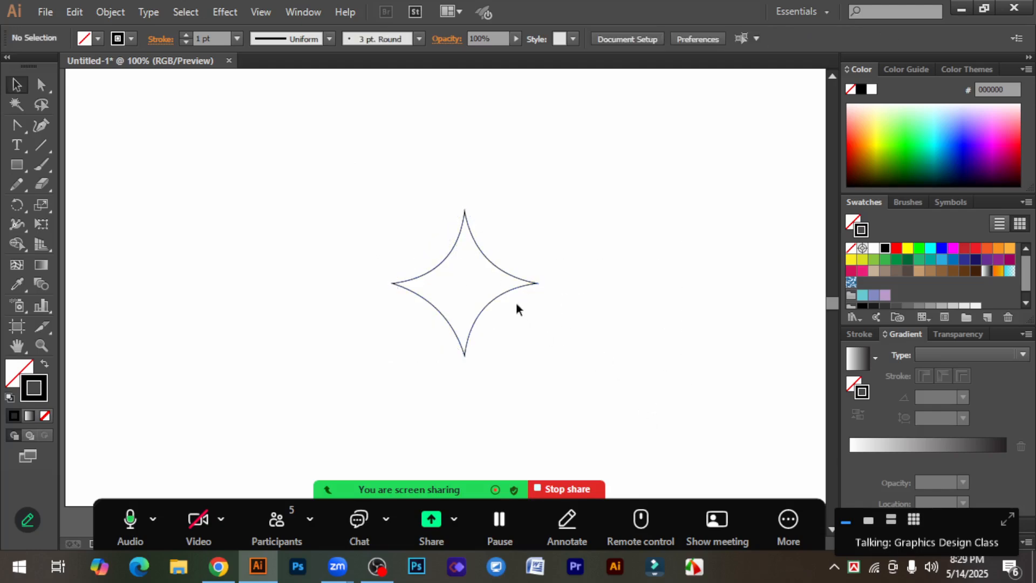
pyautogui.click(498, 296)
pyautogui.moveTo(464, 214); pyautogui.dragTo(464, 243)
pyautogui.click(561, 300)
pyautogui.click(438, 288)
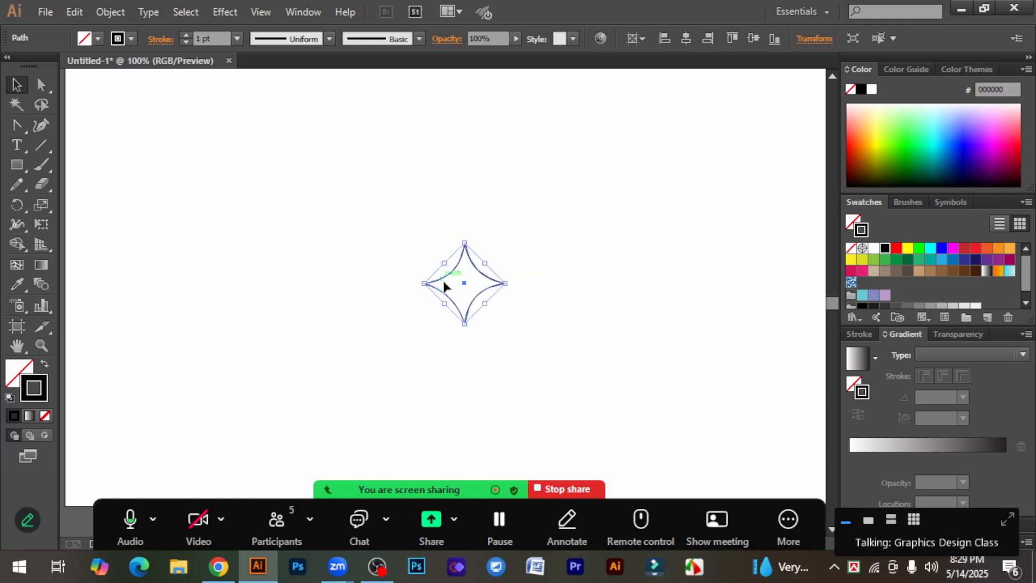
pyautogui.moveTo(444, 282); pyautogui.dragTo(606, 353)
# Step: Draw a long horizontal rectangle about 410 px wide above the star and swap its colours to a black fill with no stroke
pyautogui.moveTo(15, 125); pyautogui.dragTo(124, 188)
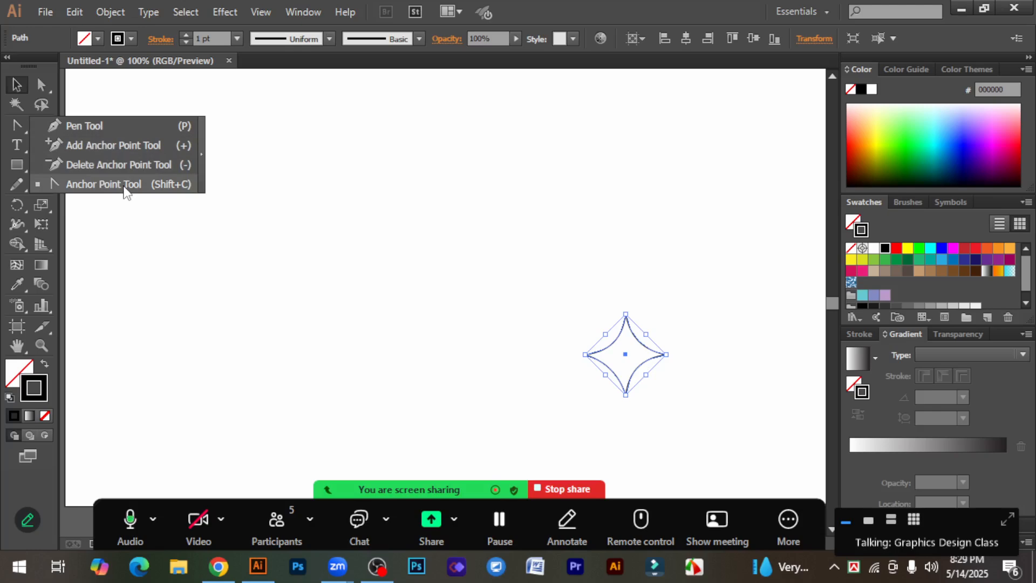
pyautogui.moveTo(124, 187)
pyautogui.mouseDown()
pyautogui.moveTo(106, 128)
pyautogui.moveTo(117, 152)
pyautogui.moveTo(255, 207)
pyautogui.mouseUp()
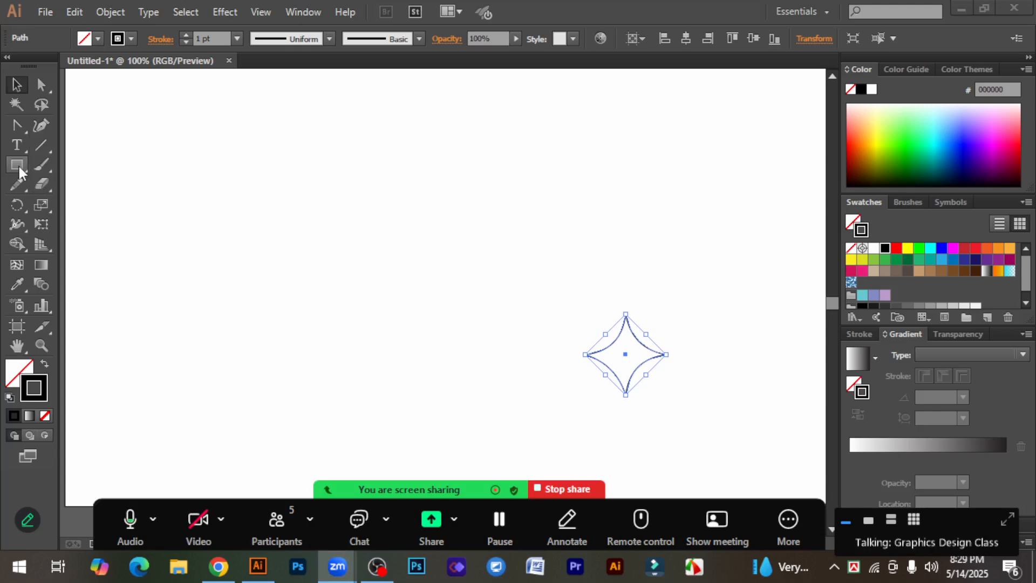
pyautogui.moveTo(17, 168); pyautogui.dragTo(77, 163)
pyautogui.moveTo(262, 210); pyautogui.dragTo(594, 264)
pyautogui.click(16, 84)
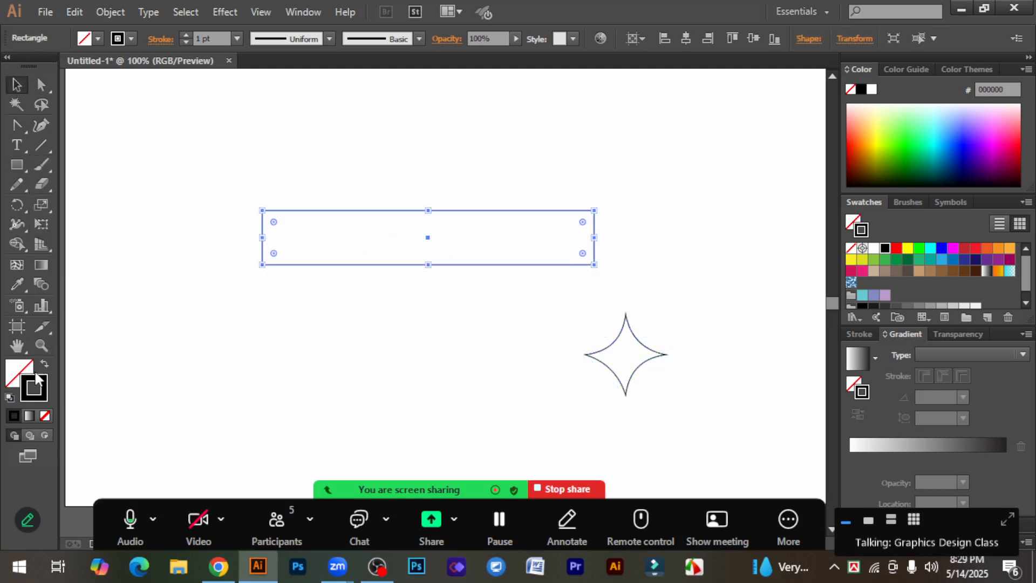
pyautogui.click(45, 365)
pyautogui.click(213, 312)
pyautogui.click(465, 246)
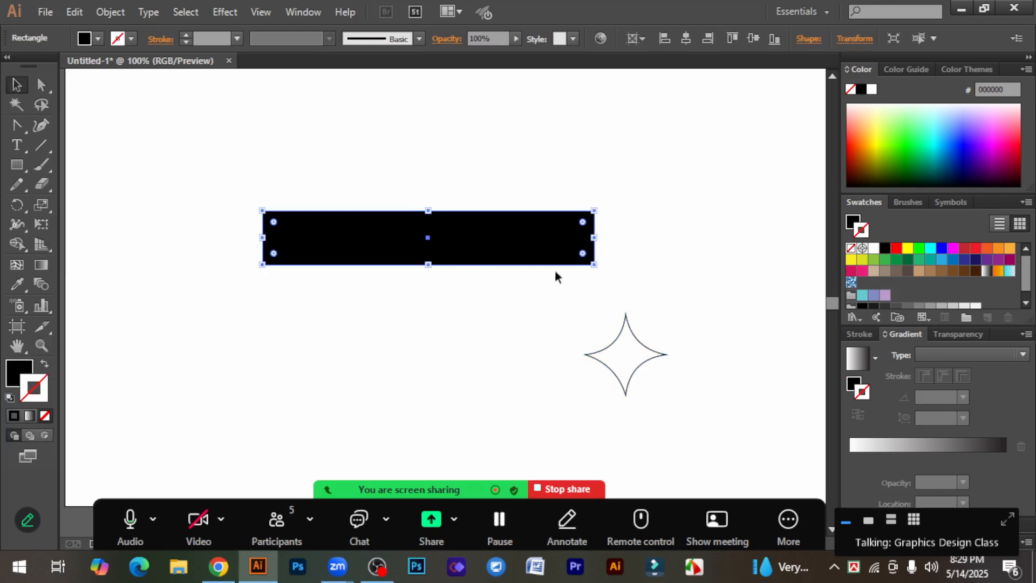
# Step: Bend the rectangle's top and bottom edges upward with the Anchor Point tool to form an arched banner about 105 px high, and deselect it
pyautogui.moveTo(11, 127); pyautogui.dragTo(112, 186)
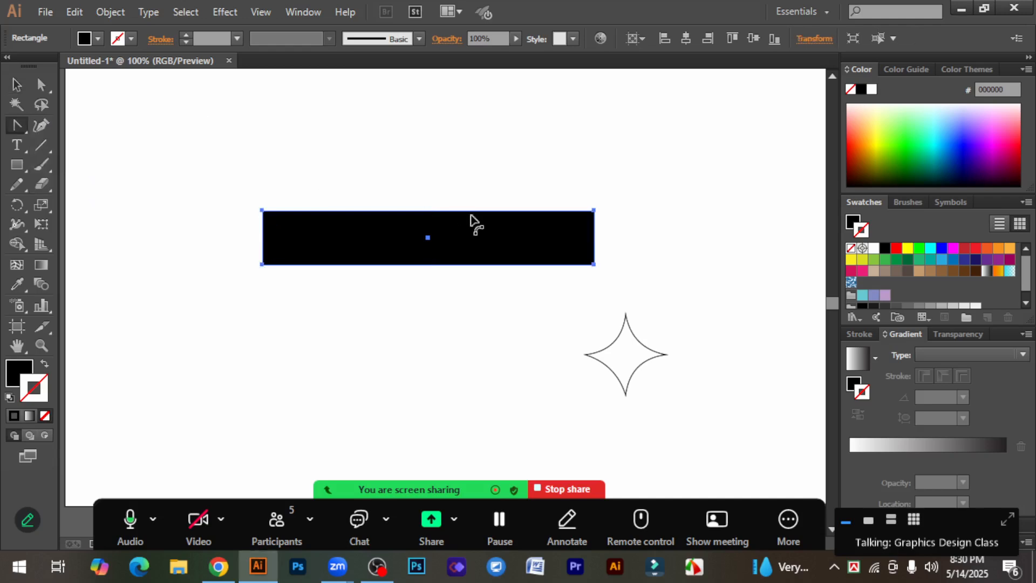
pyautogui.moveTo(429, 211); pyautogui.dragTo(430, 182)
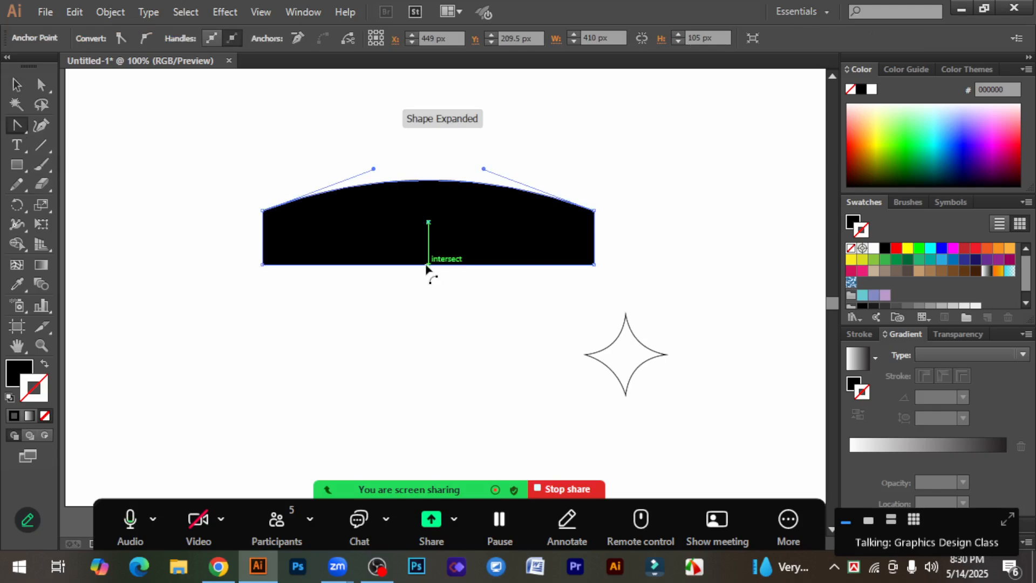
pyautogui.moveTo(426, 264); pyautogui.dragTo(429, 229)
pyautogui.press('v')
pyautogui.click(264, 293)
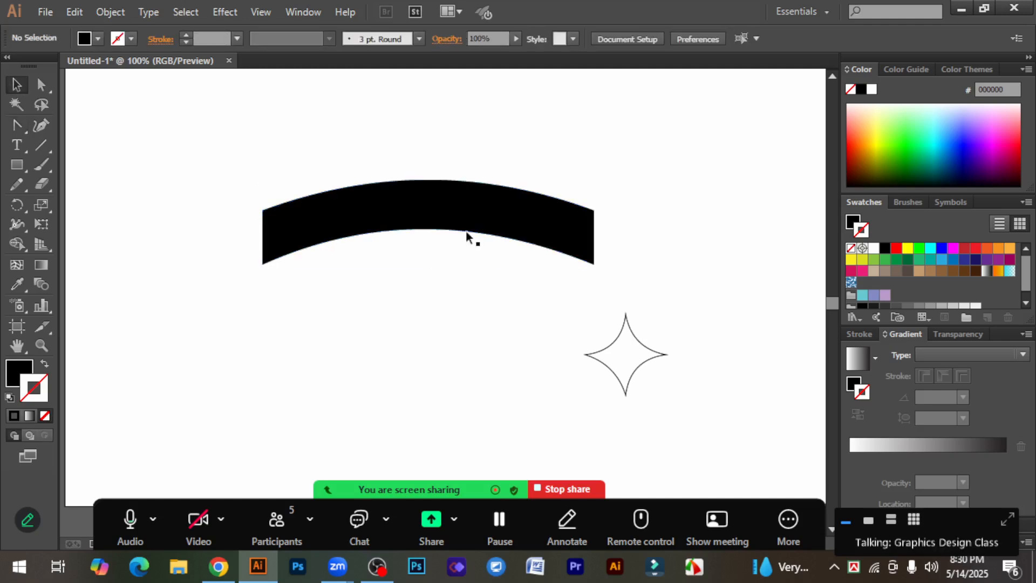
# Step: Reposition the arched banner slightly up and to the left of where it was bent, and keep it selected
pyautogui.moveTo(537, 210); pyautogui.dragTo(476, 226)
pyautogui.click(452, 343)
pyautogui.click(433, 352)
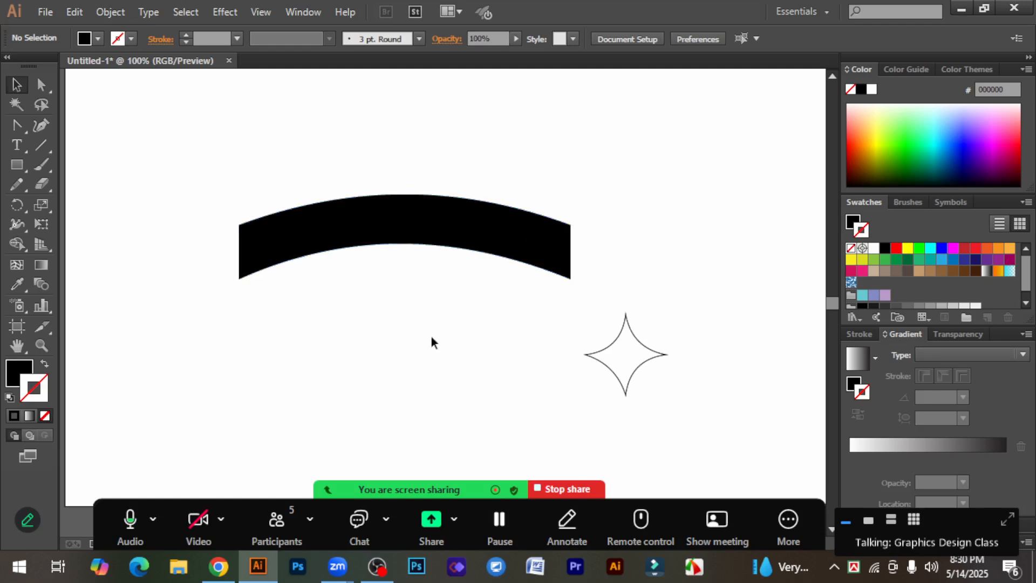
pyautogui.click(407, 226)
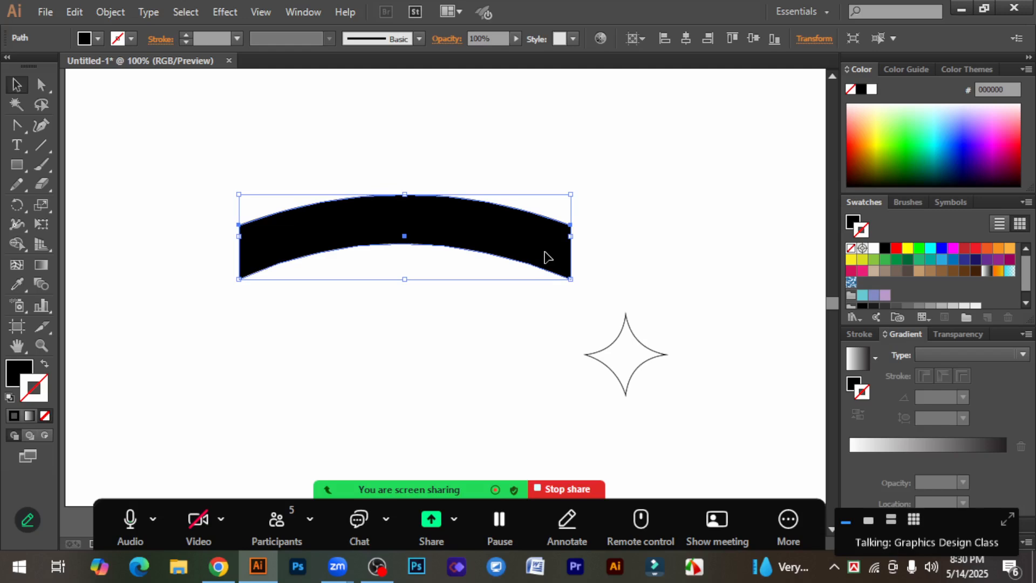
pyautogui.click(604, 249)
pyautogui.click(497, 243)
pyautogui.moveTo(497, 243); pyautogui.dragTo(504, 219)
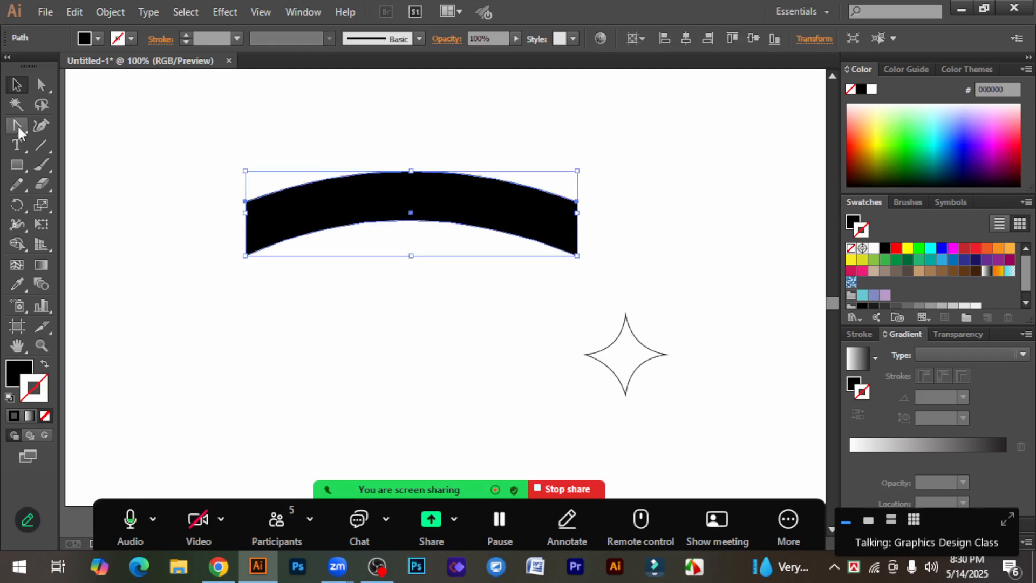
# Step: Activate the Anchor Point tool again with the arched banner selected
pyautogui.moveTo(17, 124); pyautogui.dragTo(104, 189)
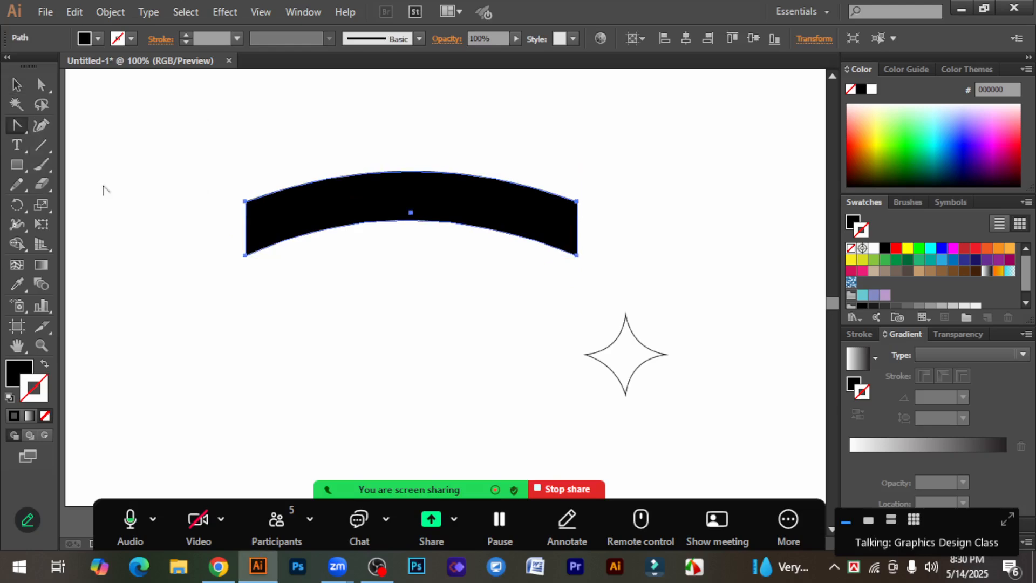
pyautogui.click(15, 122)
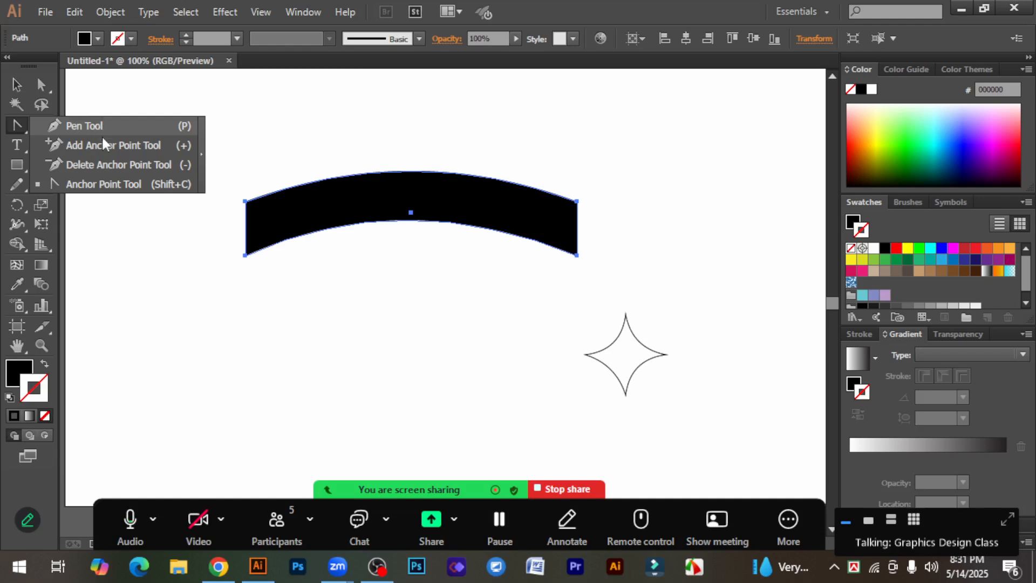
pyautogui.click(115, 186)
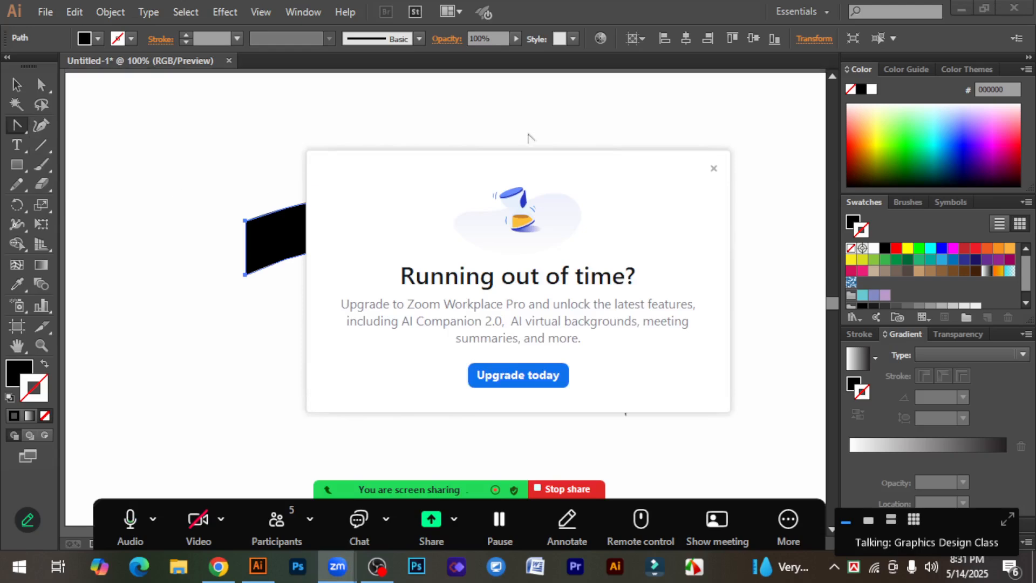
# Step: Dismiss the meeting upgrade pop-up and move the black arched banner up and to the right, keeping it selected
pyautogui.click(713, 168)
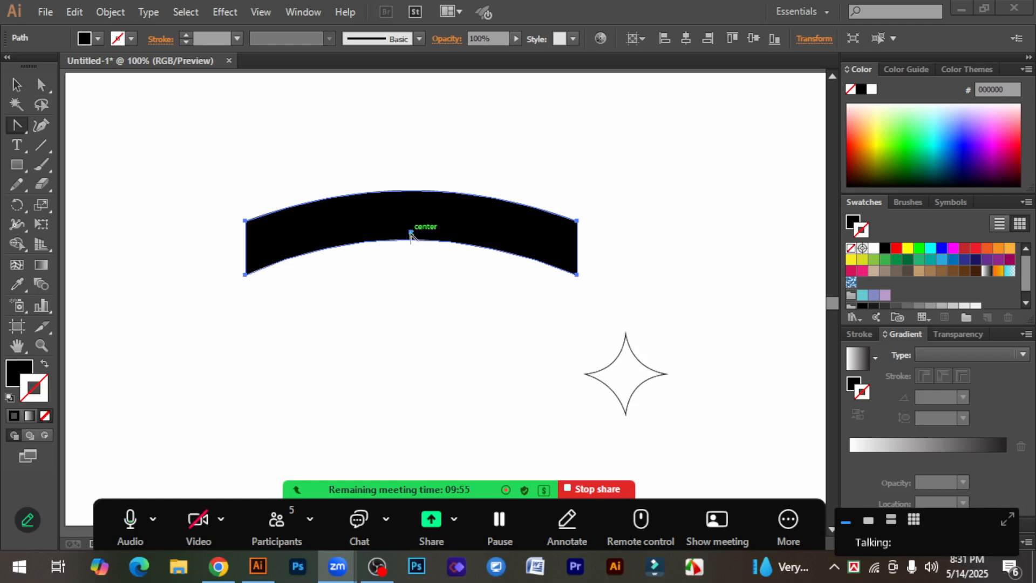
pyautogui.click(17, 84)
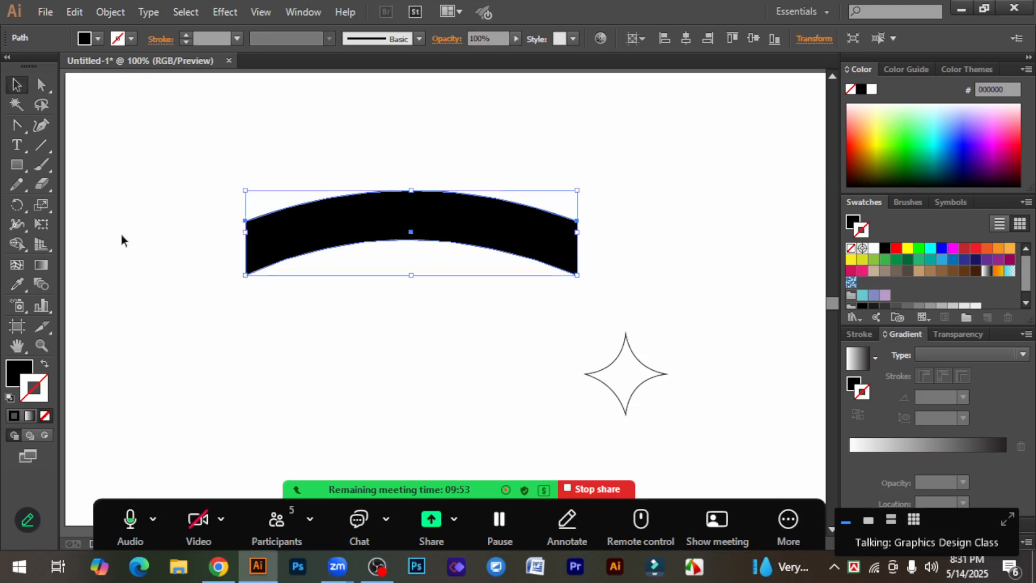
pyautogui.moveTo(444, 227); pyautogui.dragTo(492, 166)
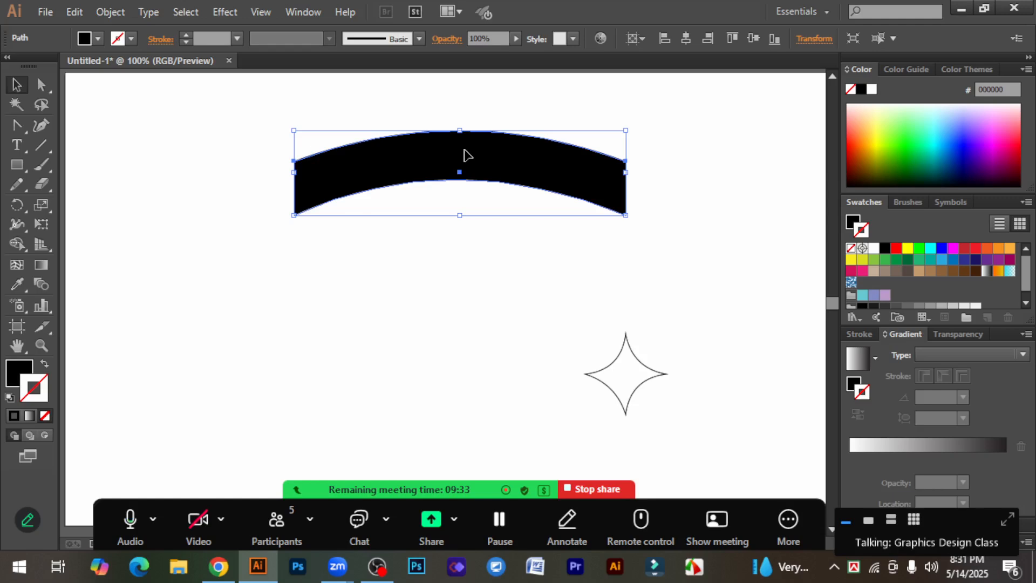
pyautogui.moveTo(465, 150); pyautogui.dragTo(465, 161)
pyautogui.click(513, 248)
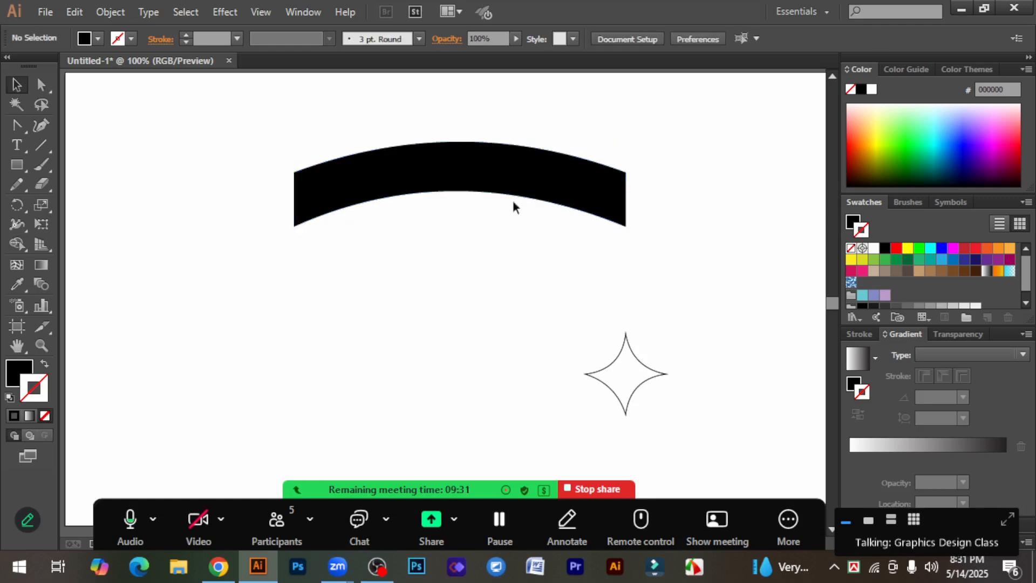
pyautogui.click(454, 163)
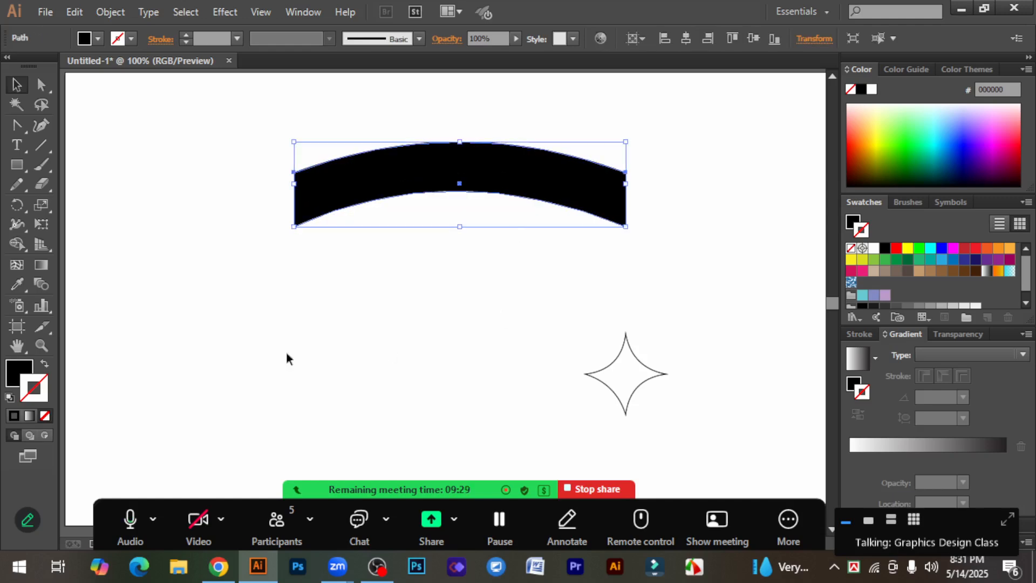
# Step: Move the black arched banner down towards the star and delete it
pyautogui.click(40, 125)
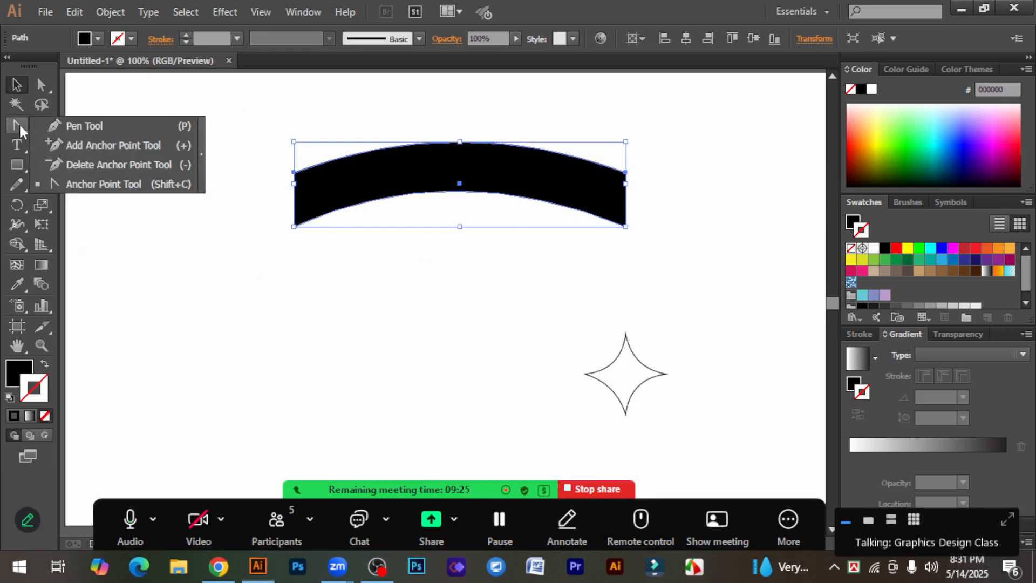
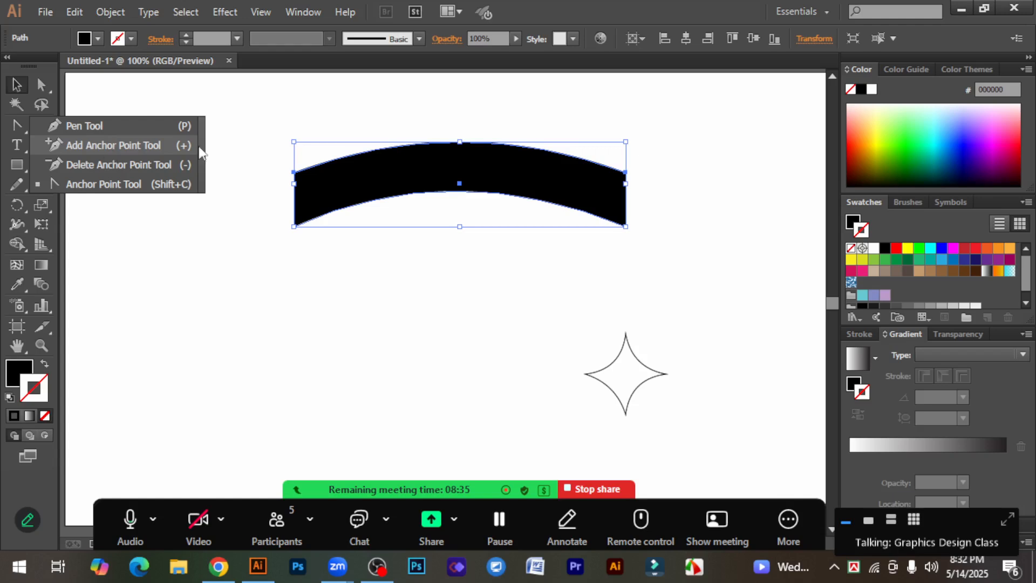
pyautogui.click(492, 337)
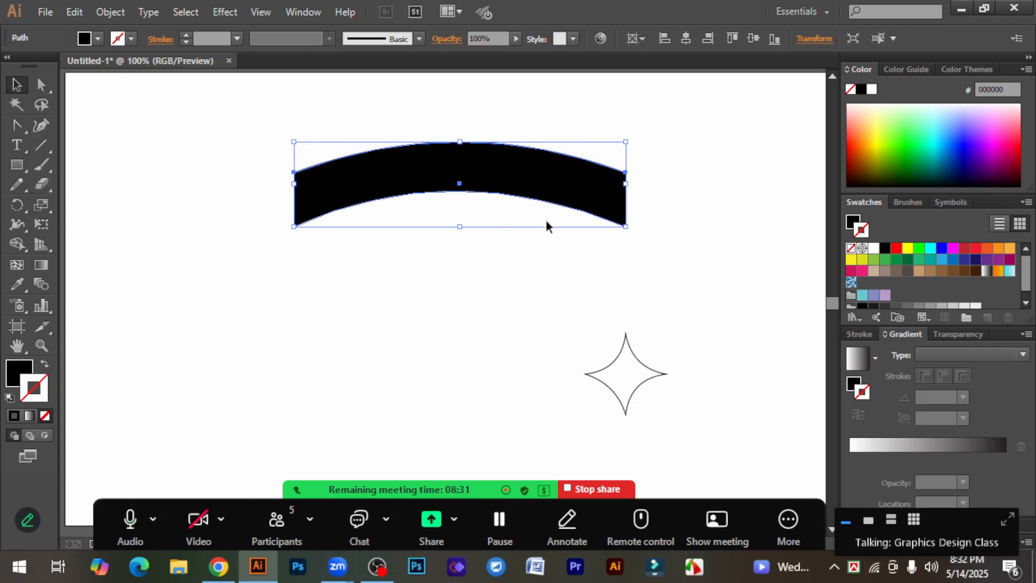
pyautogui.moveTo(519, 172); pyautogui.dragTo(463, 265)
pyautogui.click(477, 330)
pyautogui.click(435, 234)
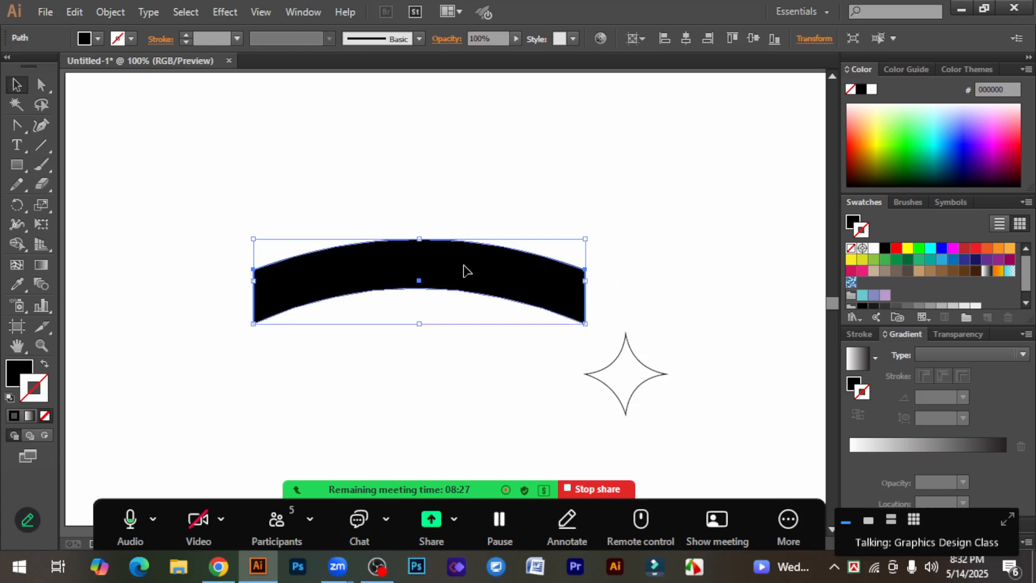
pyautogui.press('Delete')
pyautogui.rightClick(20, 163)
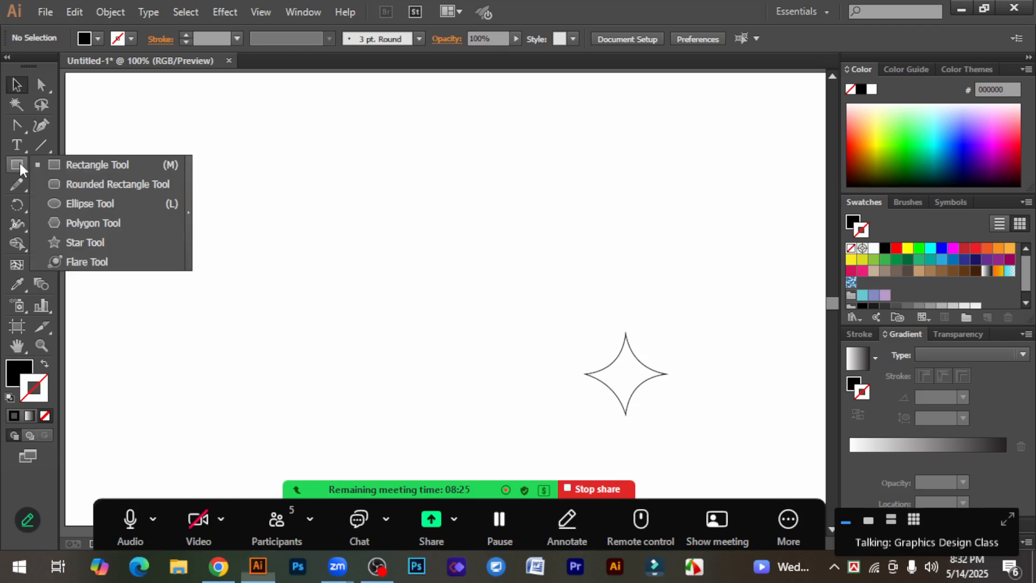
pyautogui.rightClick(20, 124)
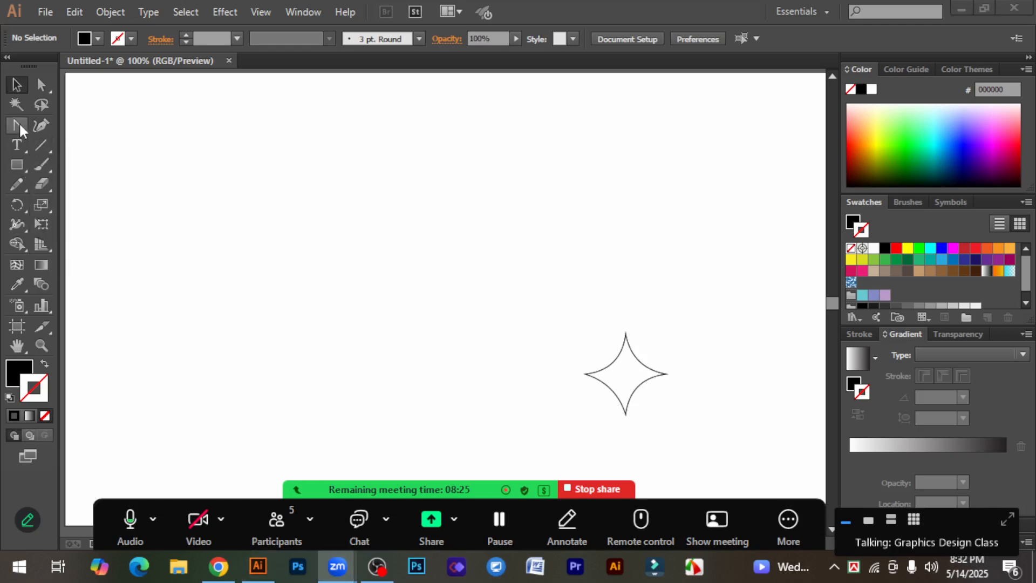
pyautogui.rightClick(19, 122)
pyautogui.click(326, 164)
pyautogui.rightClick(20, 122)
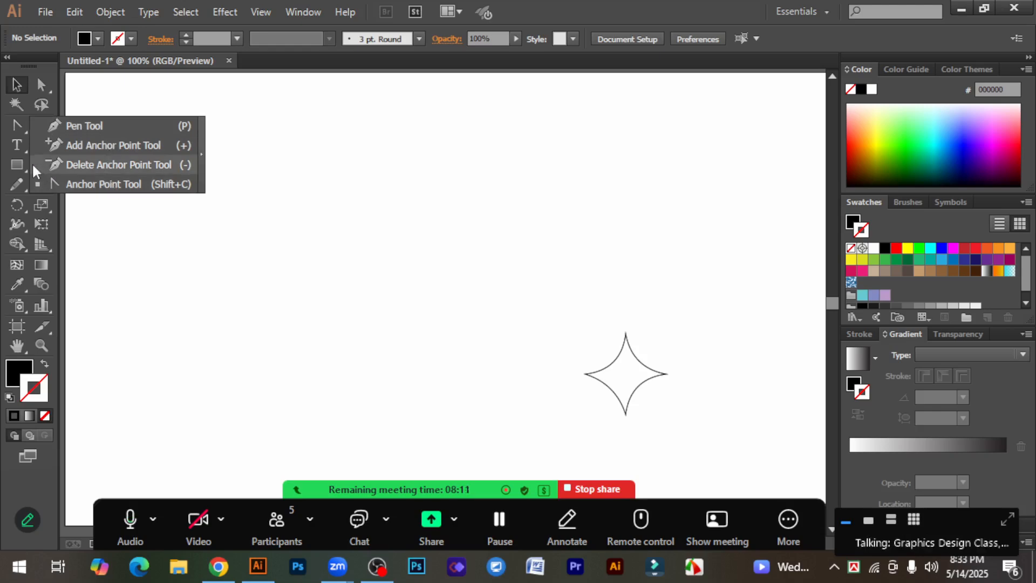
# Step: Draw a horizontal rectangle about 306 px wide above and left of the star and swap its colours to a black stroke with no fill
pyautogui.moveTo(12, 165); pyautogui.dragTo(84, 164)
pyautogui.moveTo(286, 201); pyautogui.dragTo(533, 280)
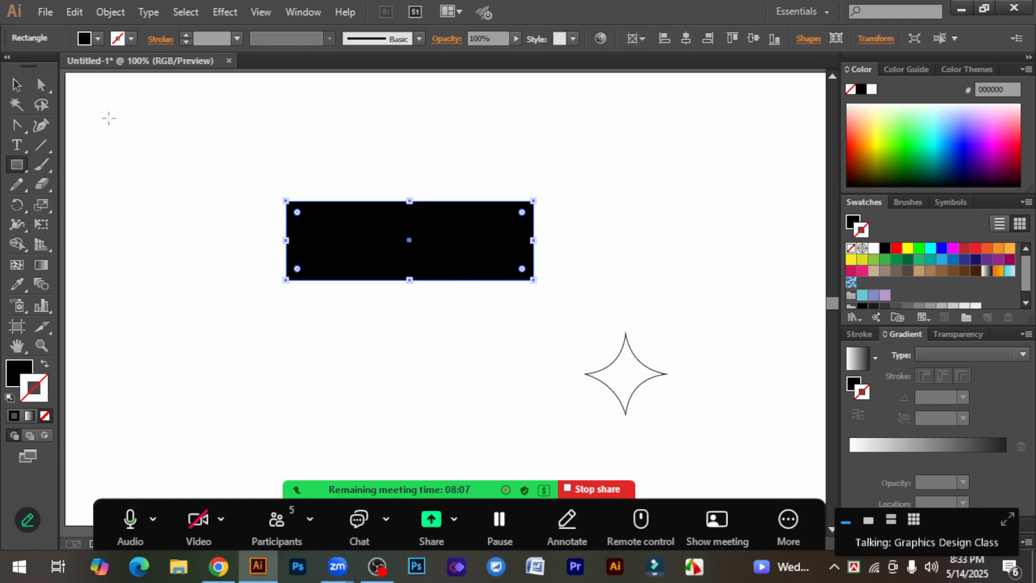
pyautogui.click(17, 86)
pyautogui.click(44, 364)
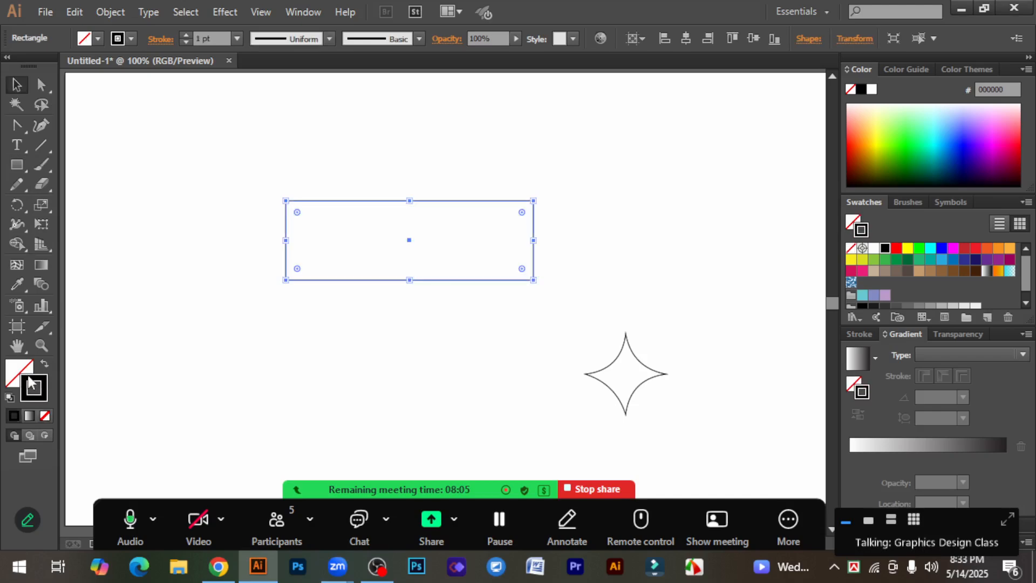
pyautogui.click(291, 153)
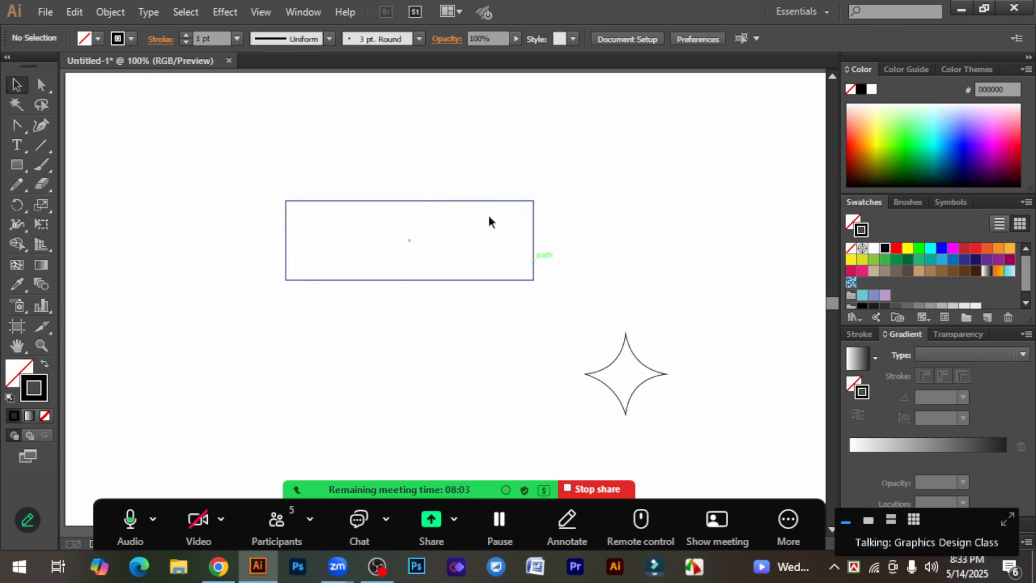
# Step: Bend the rectangle's top and bottom edges upward and both side edges inward with the Anchor Point tool, giving a banner about 128 px high
pyautogui.click(451, 200)
pyautogui.moveTo(16, 126); pyautogui.dragTo(112, 185)
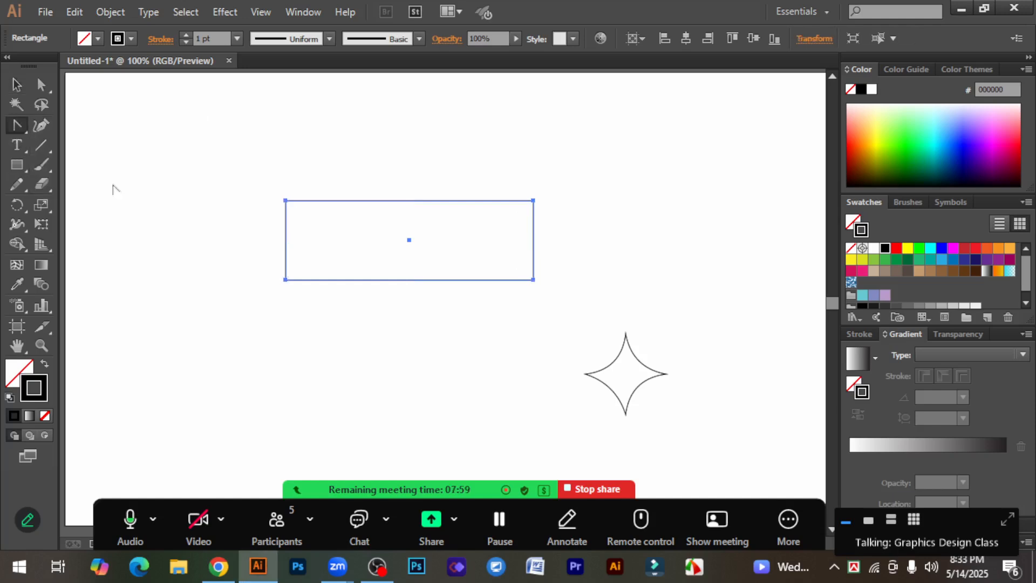
pyautogui.moveTo(416, 205); pyautogui.dragTo(418, 177)
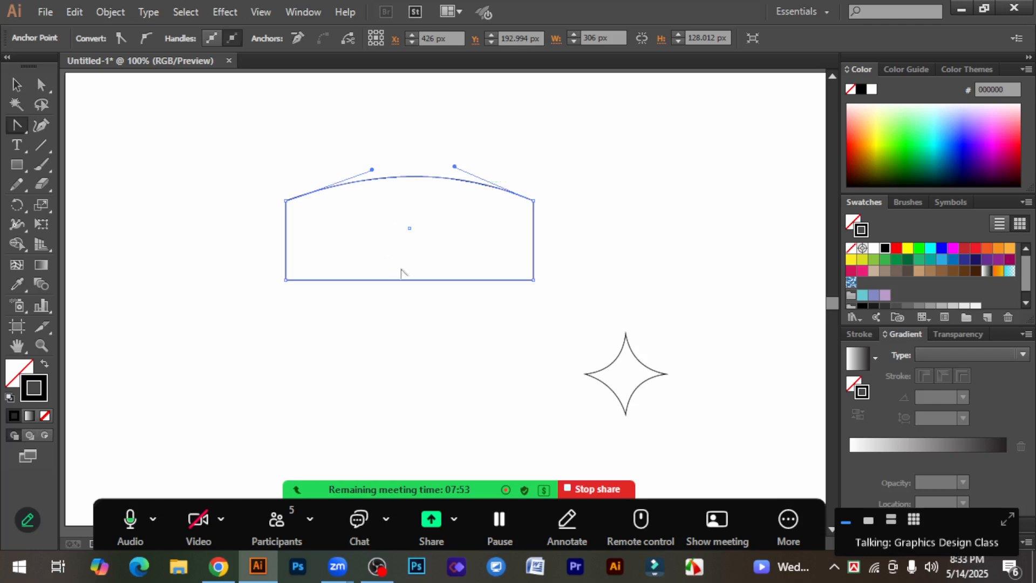
pyautogui.moveTo(407, 281); pyautogui.dragTo(408, 251)
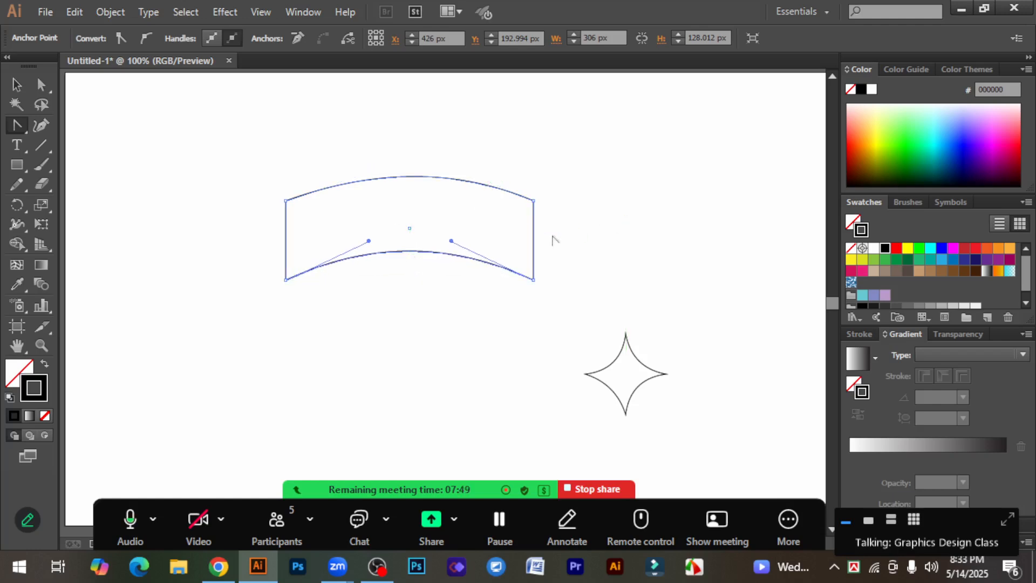
pyautogui.moveTo(534, 241); pyautogui.dragTo(518, 238)
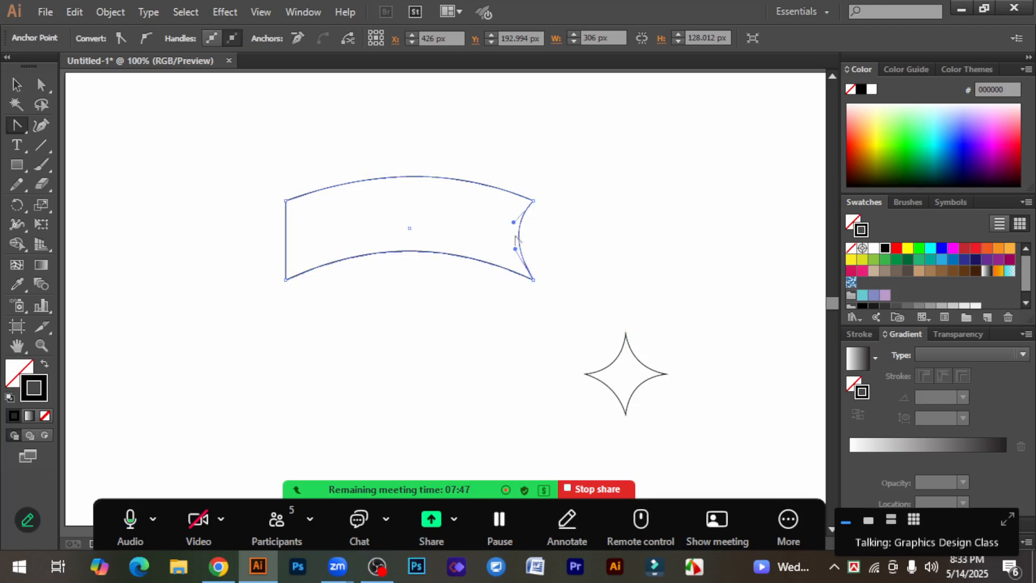
pyautogui.moveTo(286, 238); pyautogui.dragTo(325, 286)
# Step: Move the outlined curved banner down so it sits to the left of the star
pyautogui.press('v')
pyautogui.click(325, 277)
pyautogui.moveTo(389, 176); pyautogui.dragTo(364, 322)
pyautogui.click(14, 125)
pyautogui.moveTo(14, 125); pyautogui.dragTo(115, 185)
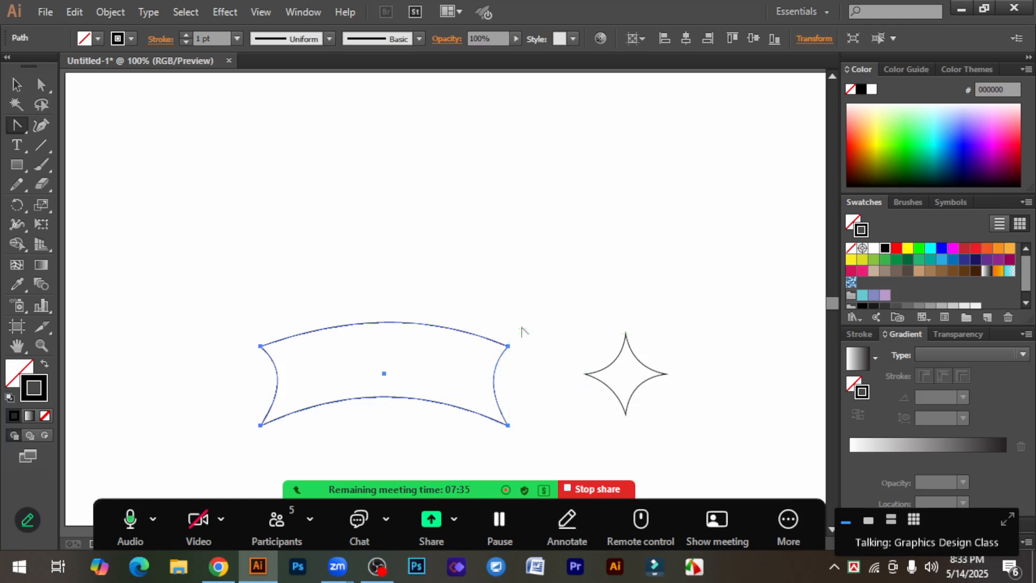
pyautogui.scroll(1, 380, 283)
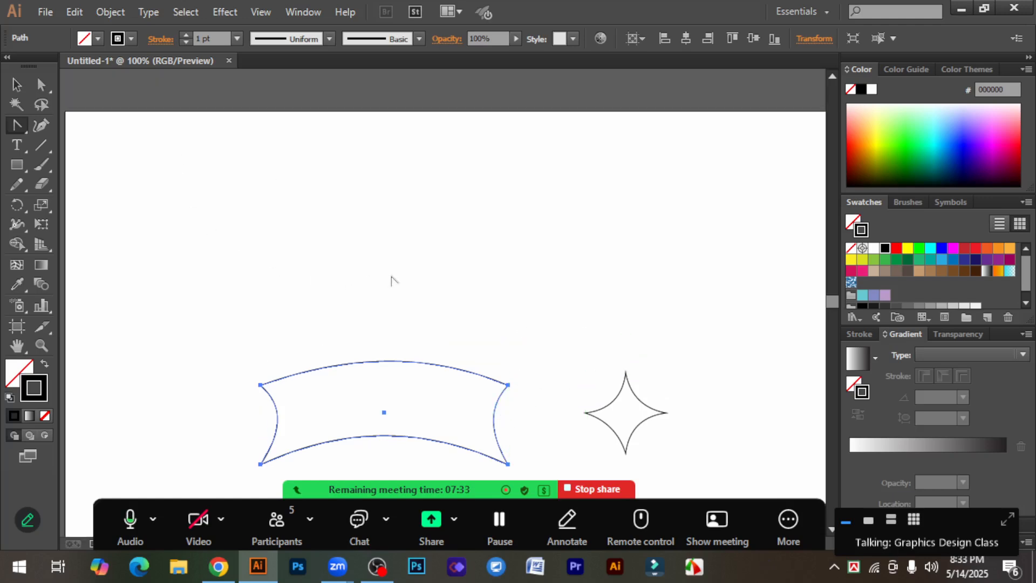
pyautogui.scroll(-1, 394, 277)
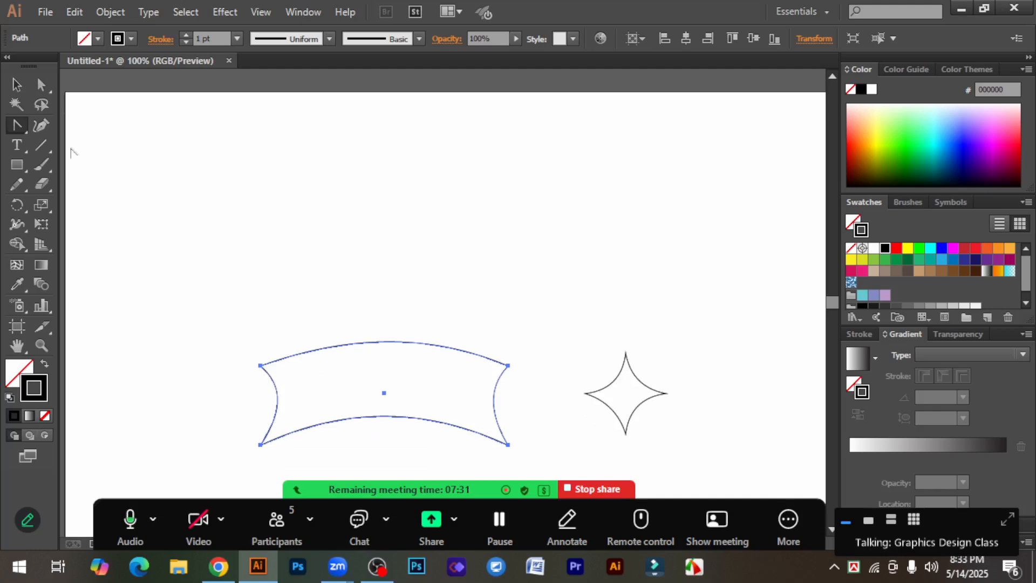
# Step: Squash the outlined banner slightly in height, shift it a little lower, and deselect it
pyautogui.click(17, 86)
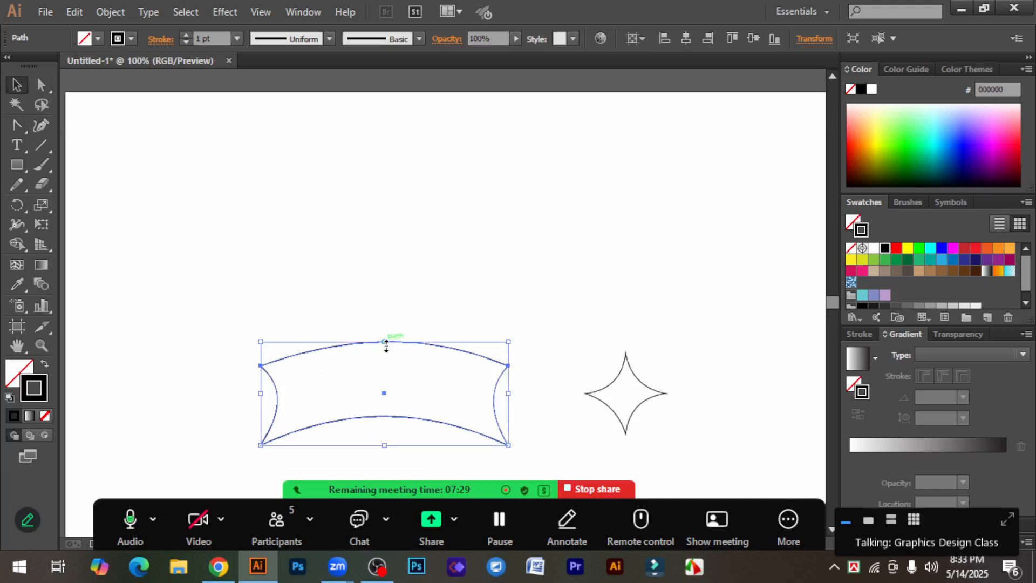
pyautogui.moveTo(386, 342); pyautogui.dragTo(386, 358)
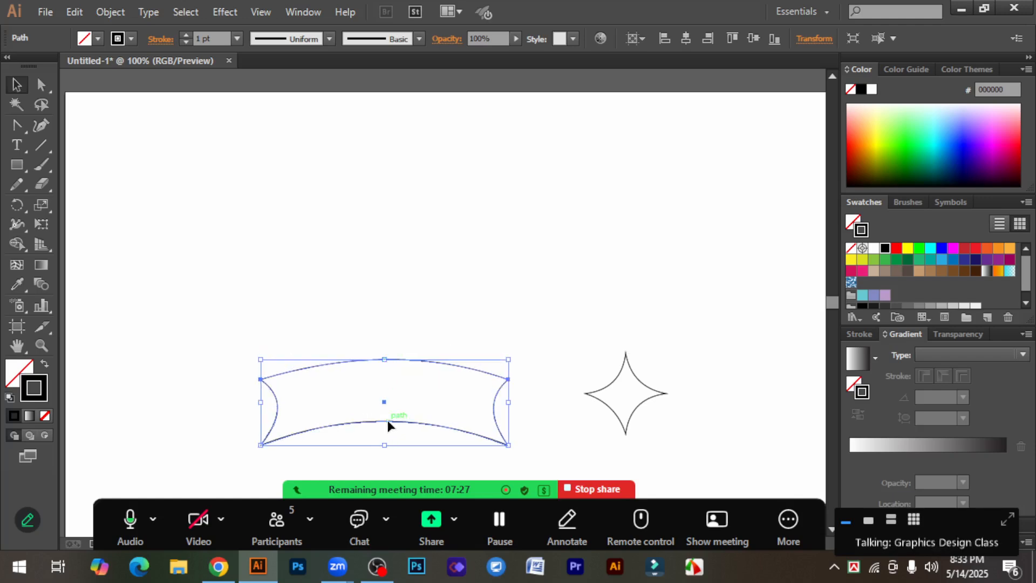
pyautogui.moveTo(389, 423); pyautogui.dragTo(391, 443)
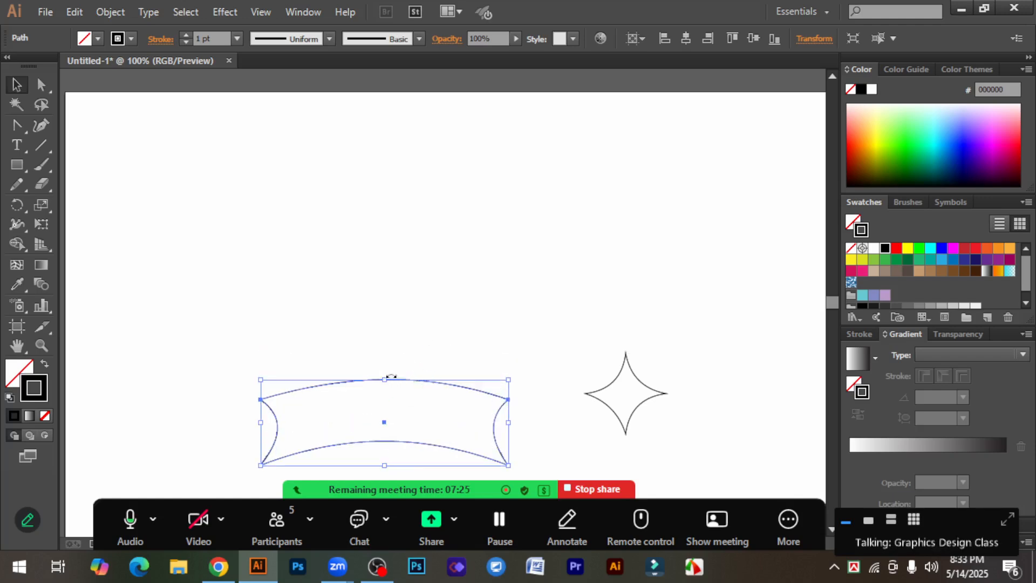
pyautogui.moveTo(384, 379); pyautogui.dragTo(423, 454)
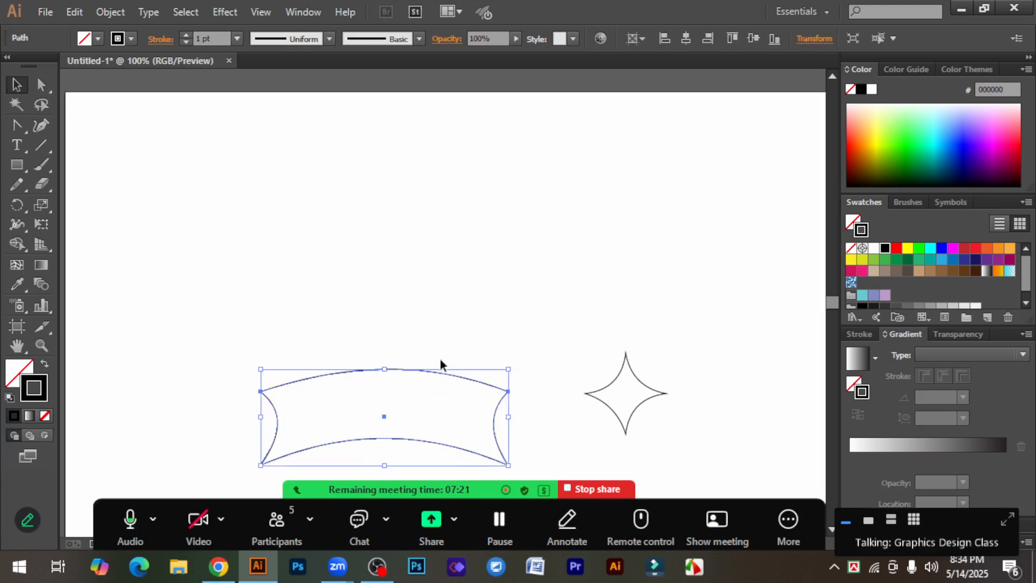
pyautogui.click(417, 364)
pyautogui.click(415, 370)
pyautogui.click(467, 328)
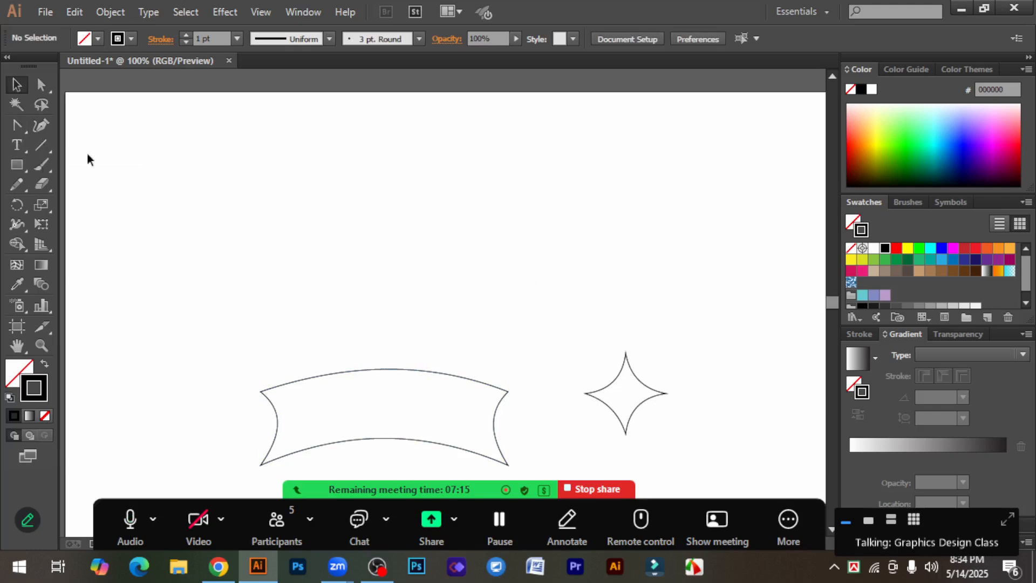
# Step: Draw a rectangle about 332 px wide above the outlined banner and swap its colours to a black fill with no stroke
pyautogui.click(397, 369)
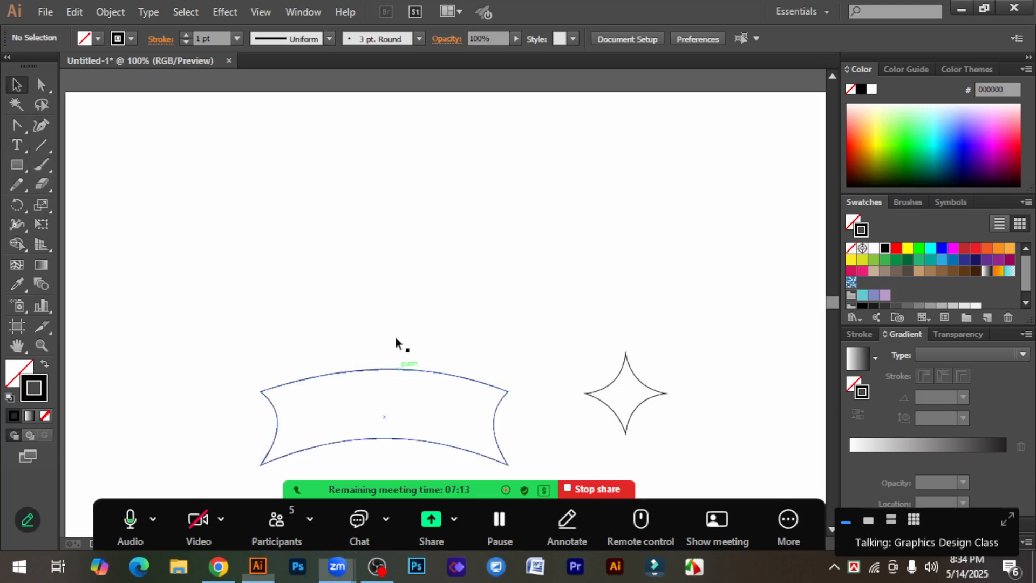
pyautogui.click(364, 369)
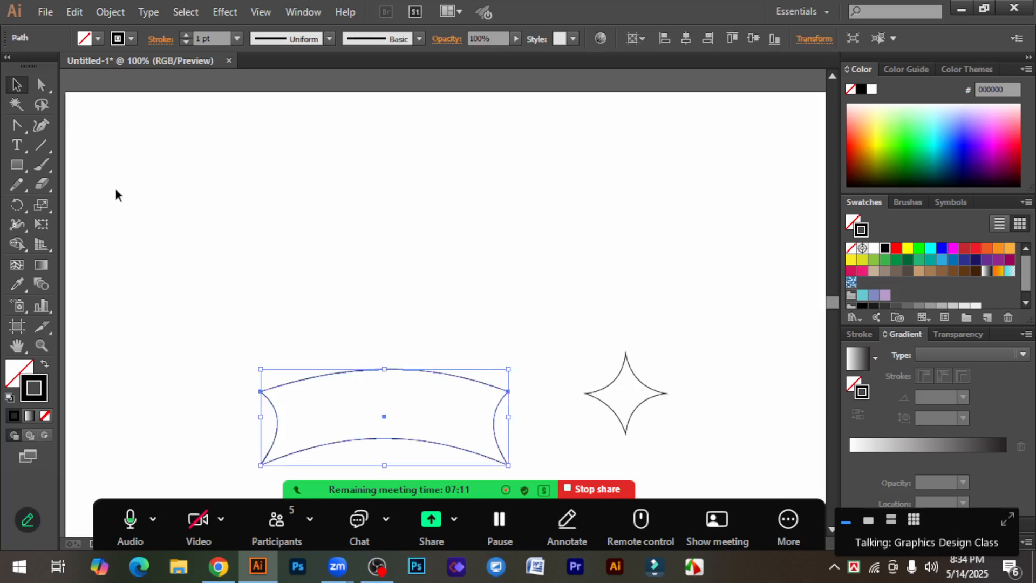
pyautogui.click(17, 164)
pyautogui.moveTo(17, 164); pyautogui.dragTo(85, 164)
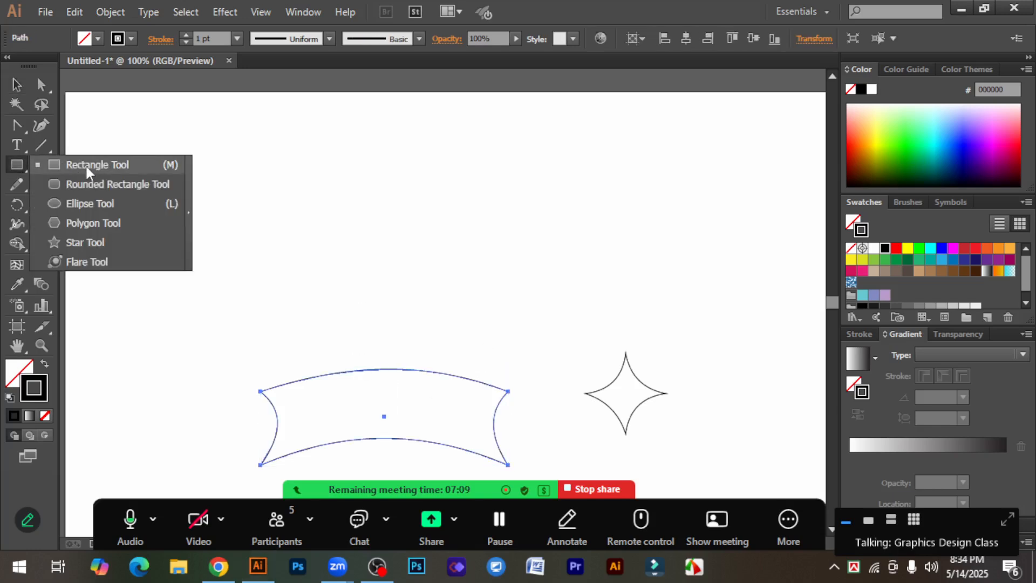
pyautogui.moveTo(322, 191); pyautogui.dragTo(589, 245)
pyautogui.press('v')
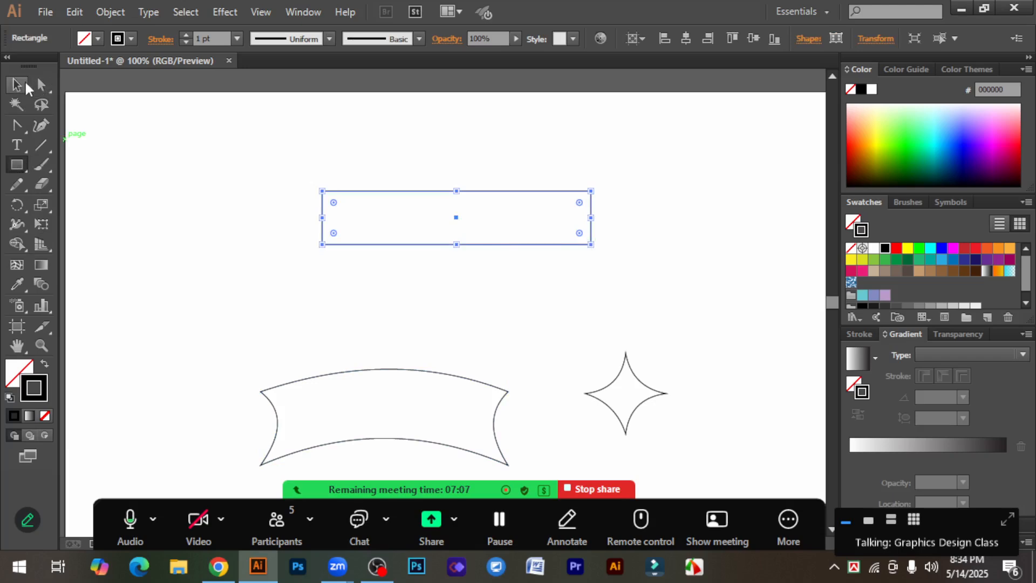
pyautogui.click(44, 367)
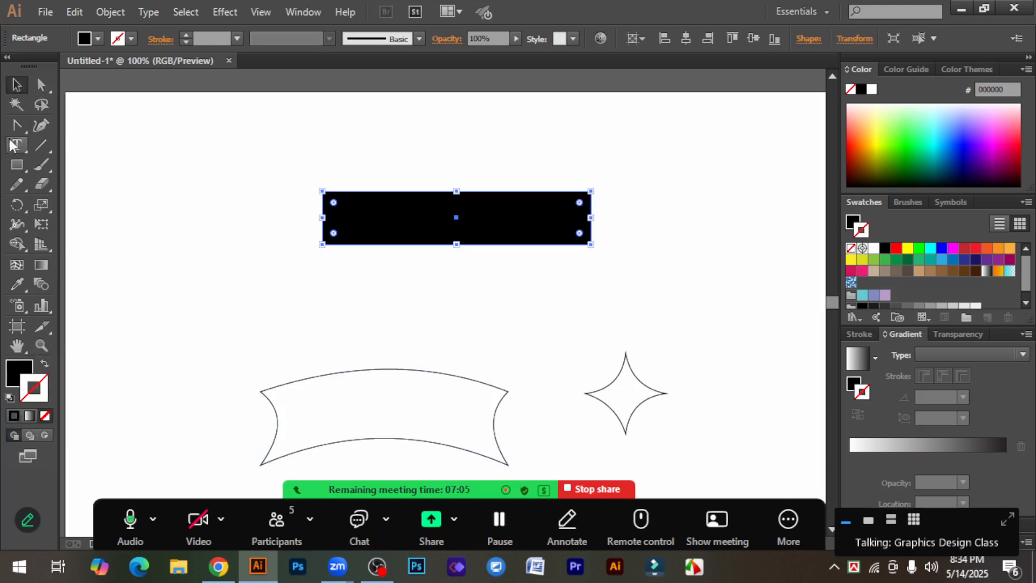
# Step: Bend the black rectangle's top and bottom edges upward with the Anchor Point tool and move the arched banner down and to the right
pyautogui.moveTo(17, 125); pyautogui.dragTo(118, 190)
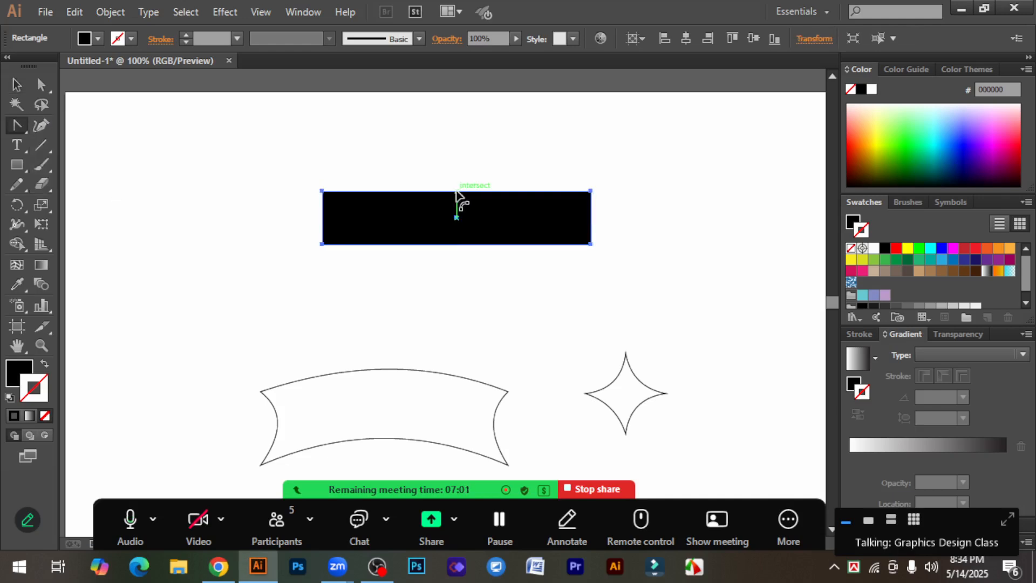
pyautogui.moveTo(457, 191); pyautogui.dragTo(455, 173)
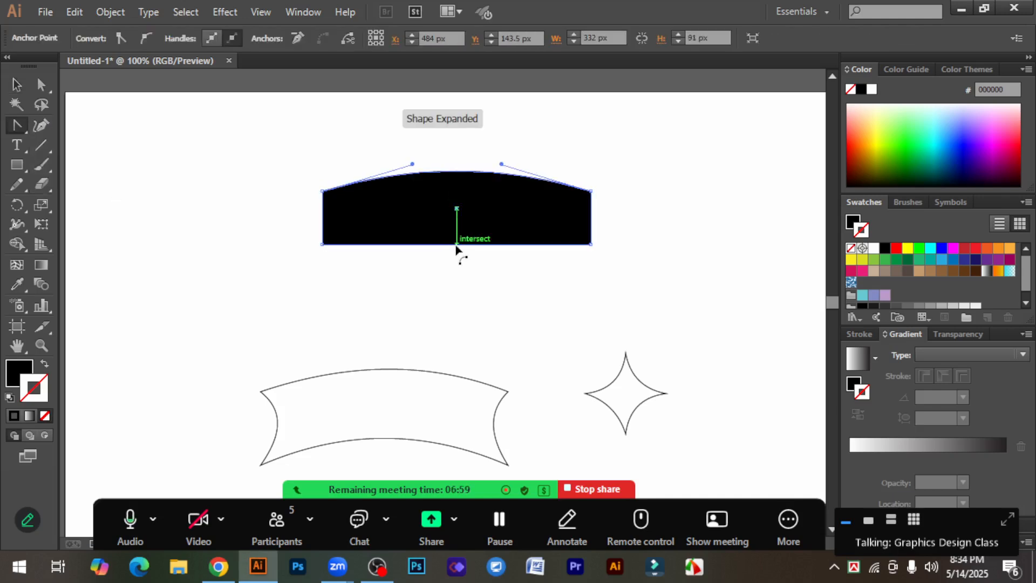
pyautogui.moveTo(457, 243); pyautogui.dragTo(516, 276)
pyautogui.click(16, 86)
pyautogui.click(512, 318)
# Step: Draw another long black rectangle above the black arched banner, near the top of the artboard
pyautogui.moveTo(17, 164); pyautogui.dragTo(82, 163)
pyautogui.moveTo(322, 119); pyautogui.dragTo(579, 174)
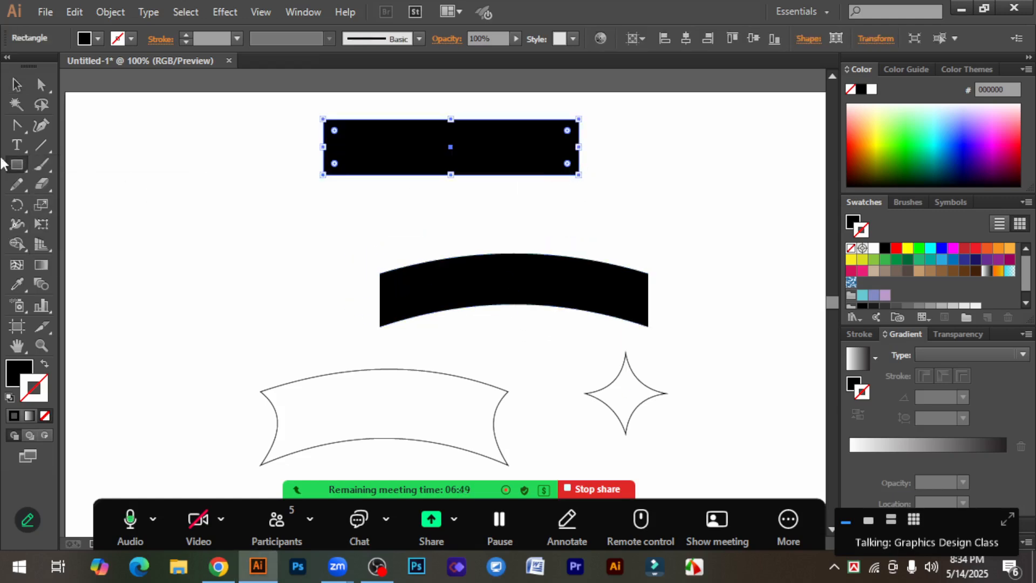
# Step: Move the long black rectangle slightly lower, keeping it above the black arched banner
pyautogui.click(14, 87)
pyautogui.click(218, 213)
pyautogui.moveTo(385, 138); pyautogui.dragTo(528, 209)
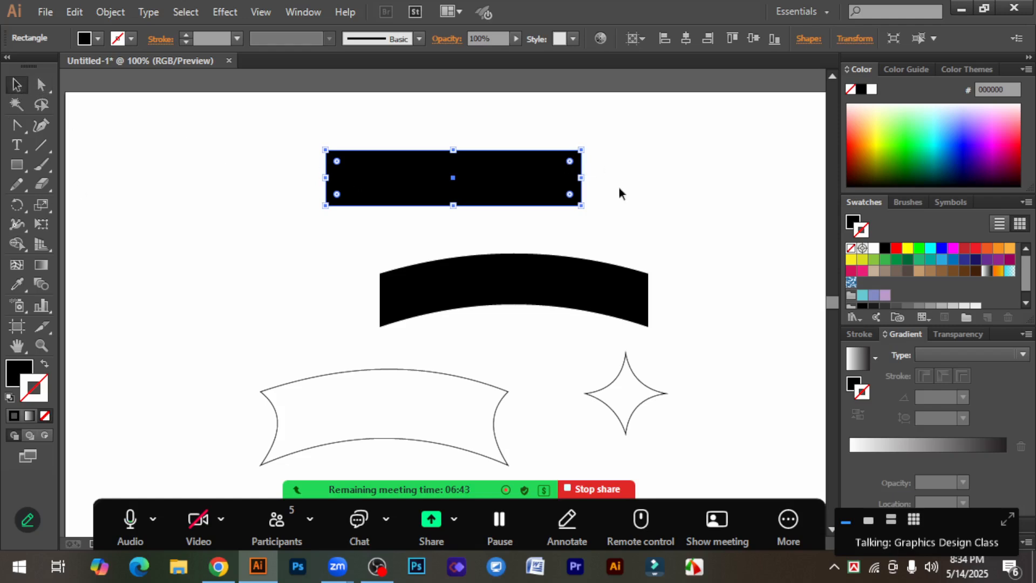
pyautogui.click(15, 126)
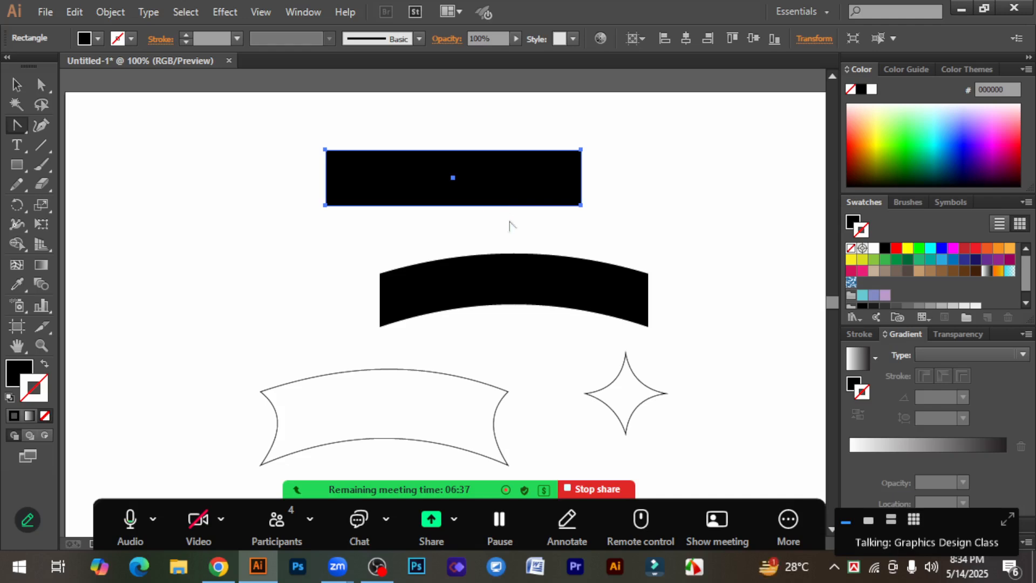
# Step: Move the black rectangle and both arched banners together down and to the right, then deselect everything
pyautogui.click(12, 85)
pyautogui.moveTo(353, 113); pyautogui.dragTo(562, 378)
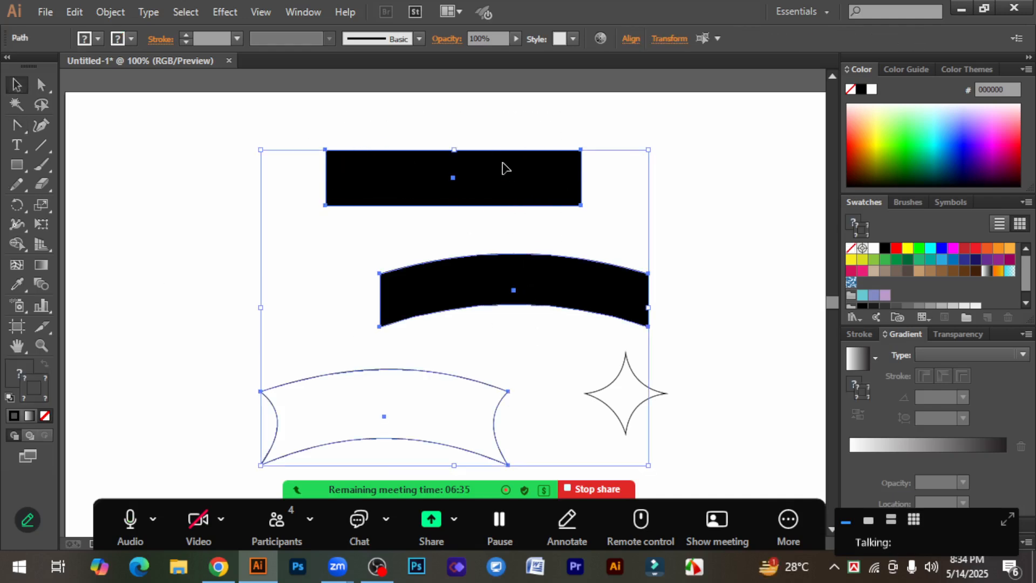
pyautogui.moveTo(532, 197); pyautogui.dragTo(637, 313)
pyautogui.moveTo(531, 278); pyautogui.dragTo(745, 508)
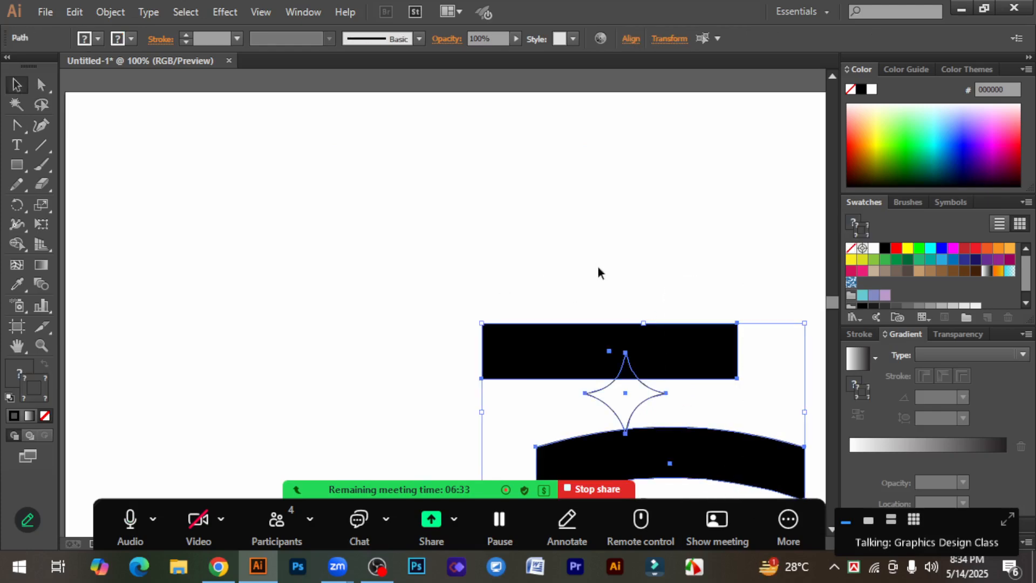
pyautogui.click(119, 208)
# Step: Review the Pen, Add Anchor Point, Delete Anchor Point and Anchor Point tools that share one tool group
pyautogui.click(14, 128)
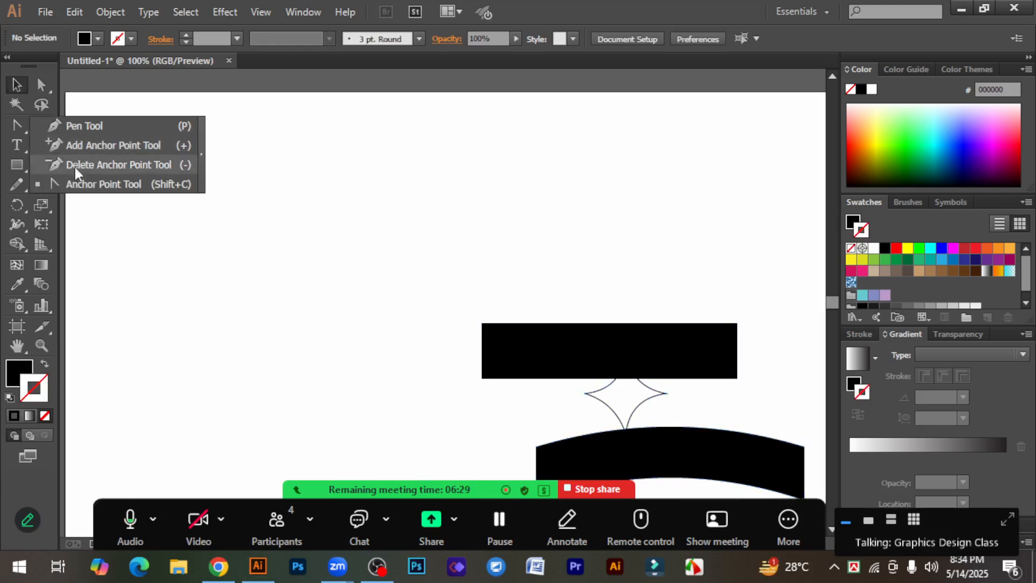
pyautogui.click(116, 186)
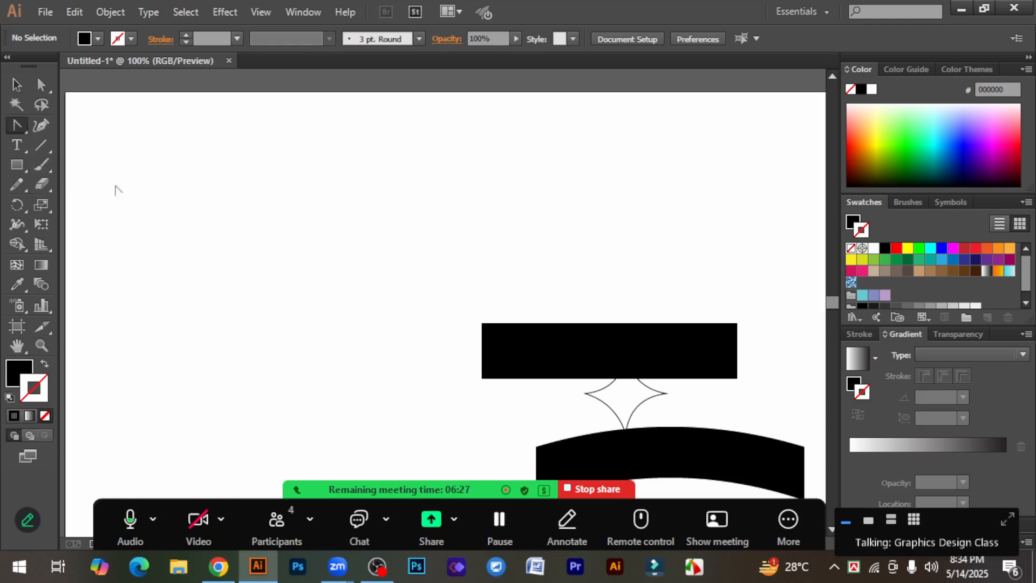
pyautogui.click(18, 122)
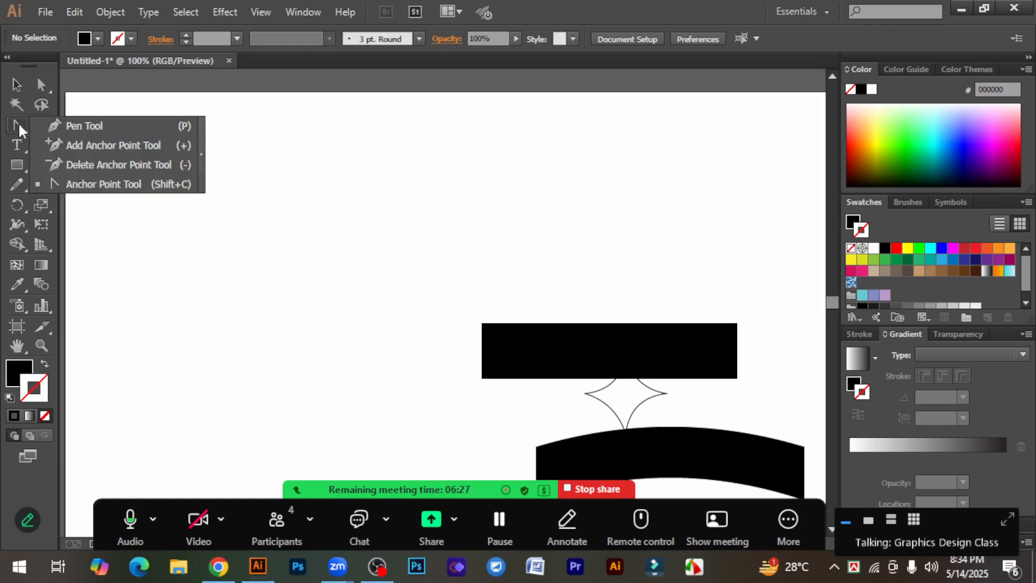
pyautogui.click(98, 184)
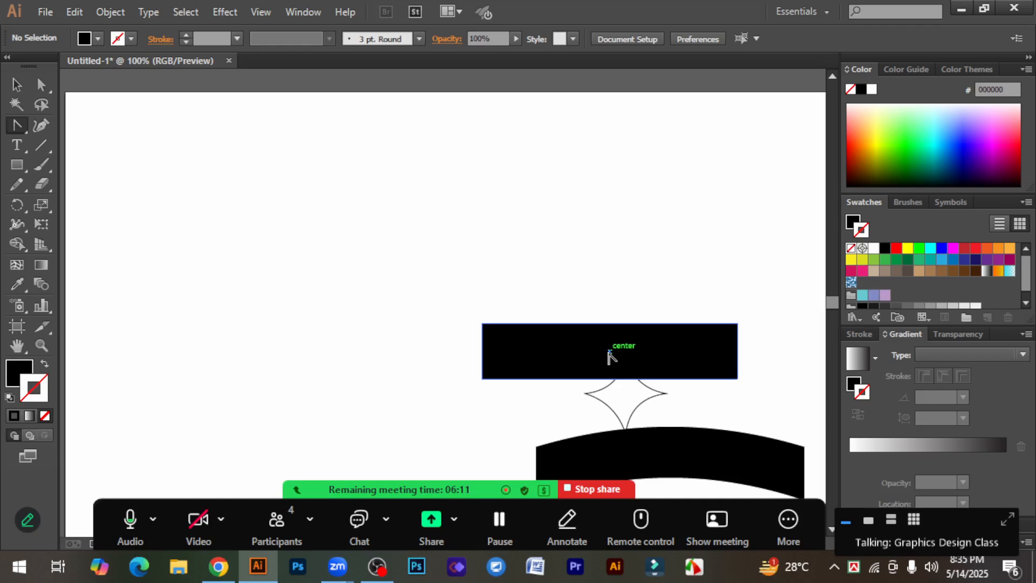
pyautogui.click(16, 124)
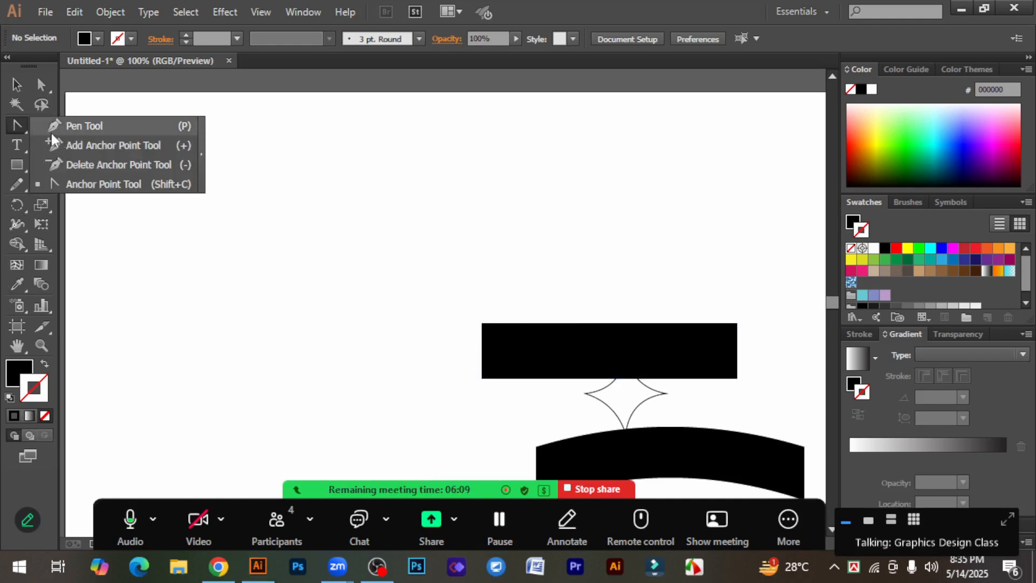
pyautogui.click(86, 125)
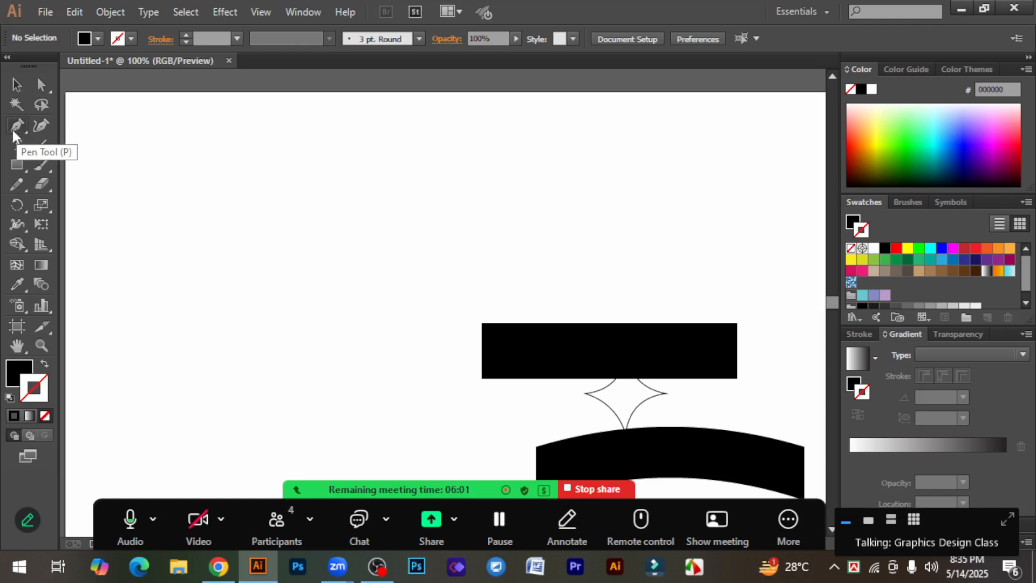
pyautogui.moveTo(16, 128); pyautogui.dragTo(121, 185)
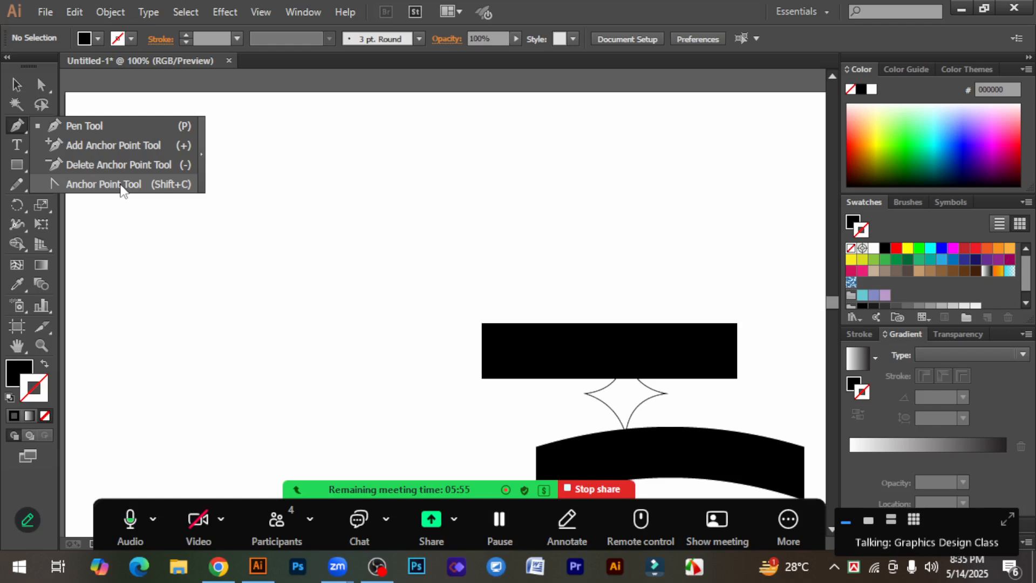
pyautogui.moveTo(122, 189)
pyautogui.mouseDown()
pyautogui.moveTo(88, 178)
pyautogui.moveTo(117, 192)
pyautogui.mouseUp()
pyautogui.moveTo(115, 185); pyautogui.dragTo(104, 130)
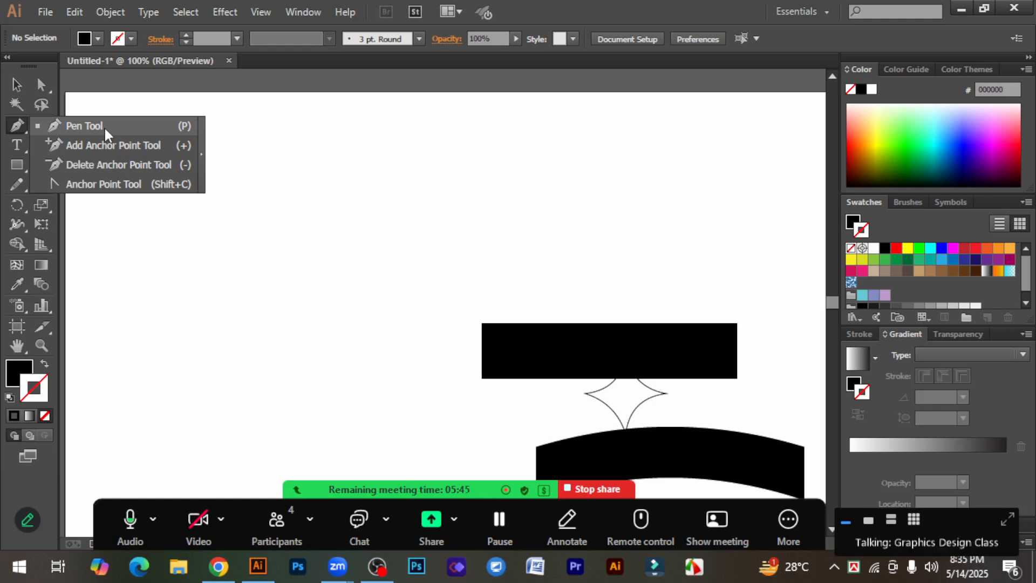
pyautogui.moveTo(105, 130); pyautogui.dragTo(123, 186)
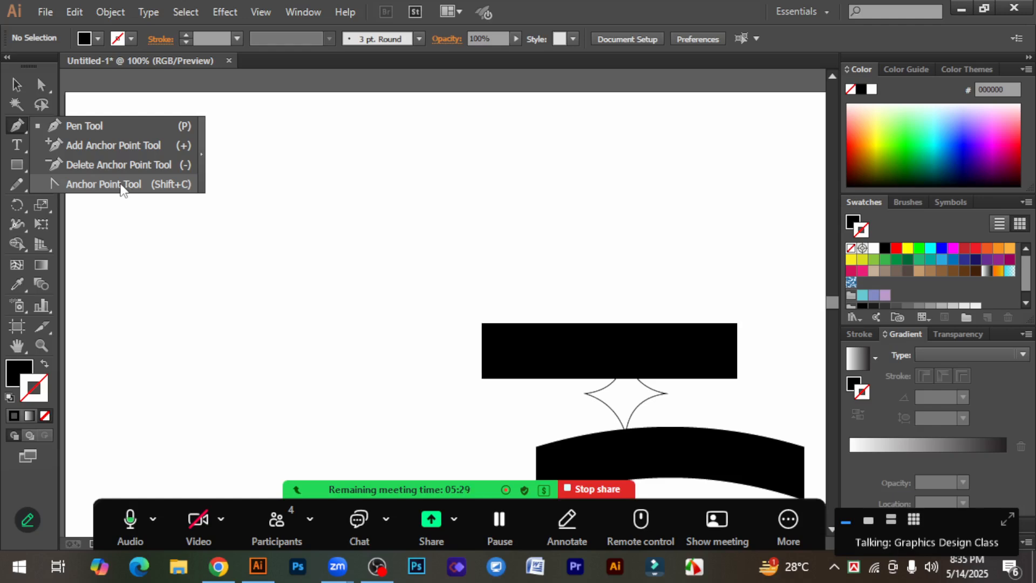
pyautogui.click(121, 185)
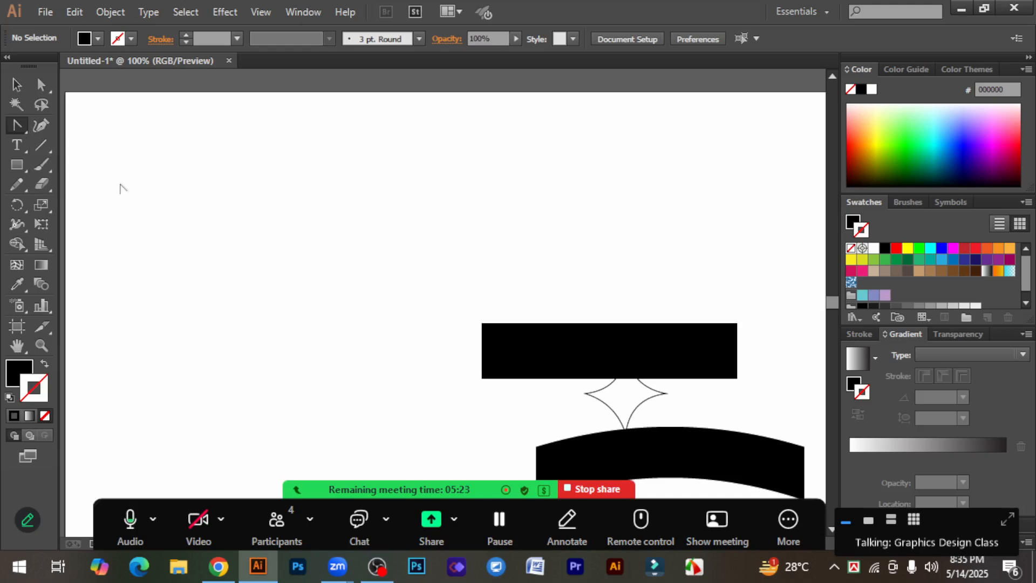
pyautogui.click(14, 126)
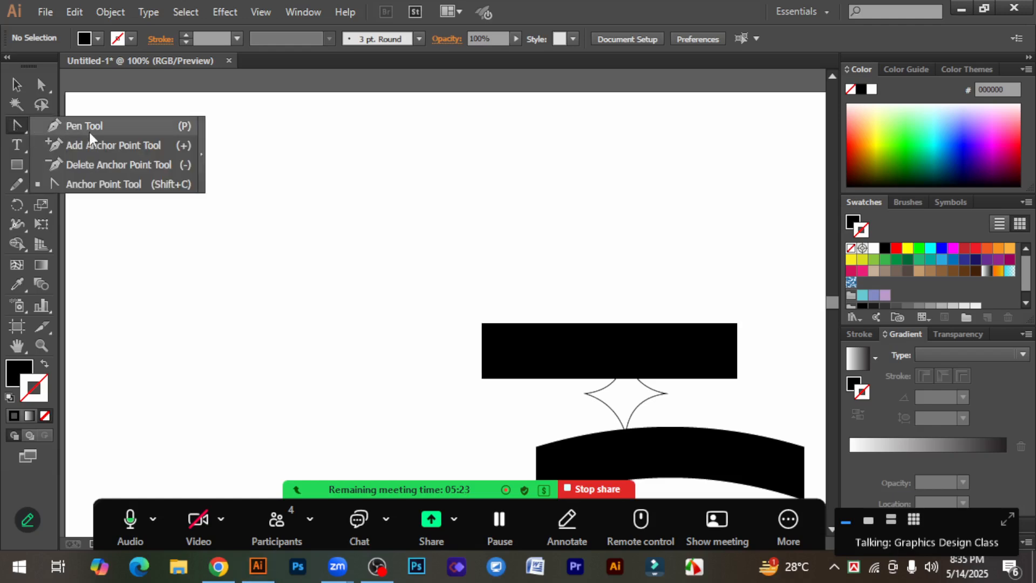
pyautogui.click(100, 128)
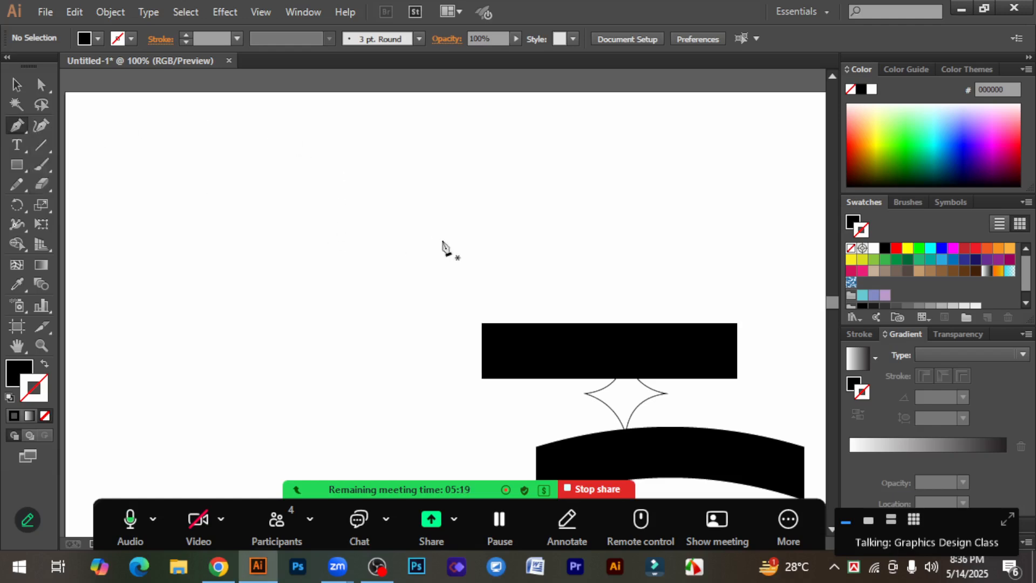
# Step: Move all the shapes together up and to the left so that they lie within the artboard, and deselect them
pyautogui.scroll(-3, 667, 269)
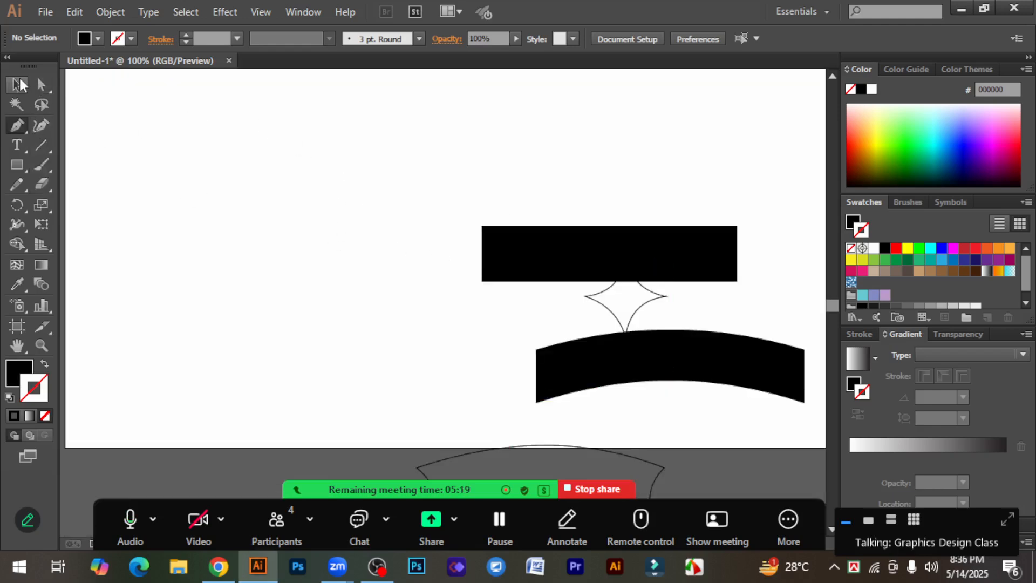
pyautogui.click(17, 85)
pyautogui.moveTo(424, 160); pyautogui.dragTo(754, 466)
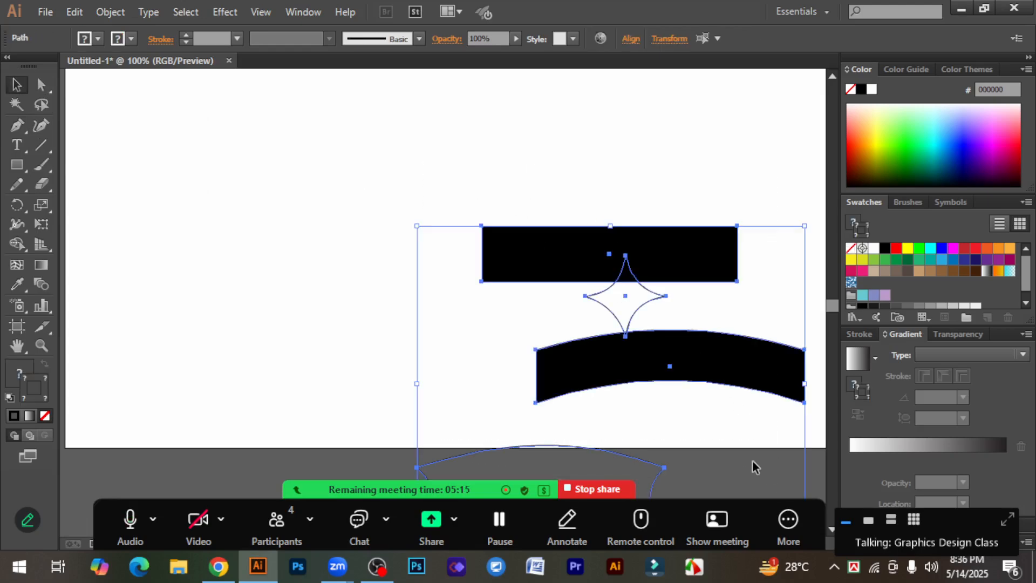
pyautogui.hotkey('ctrl', '-')
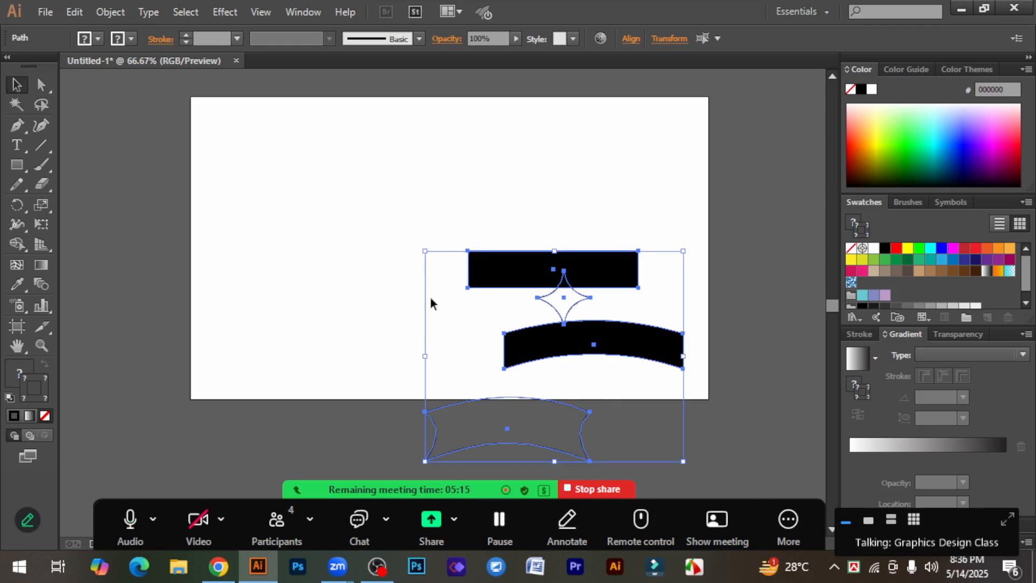
pyautogui.moveTo(410, 226); pyautogui.dragTo(646, 430)
pyautogui.moveTo(587, 304); pyautogui.dragTo(470, 187)
pyautogui.click(580, 280)
pyautogui.hotkey('ctrl', '+')
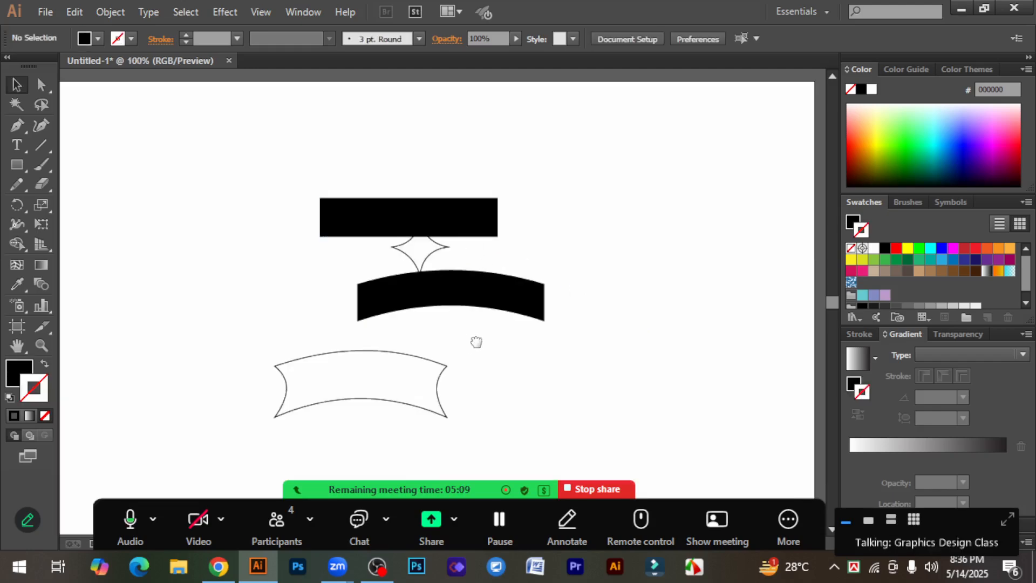
# Step: Move the black arched banner left and slightly down, away from the star
pyautogui.moveTo(475, 341); pyautogui.dragTo(516, 319)
pyautogui.moveTo(539, 275); pyautogui.dragTo(459, 304)
pyautogui.click(543, 335)
# Step: Reduce the outlined banner's height, move it to the right below the black arched banner, and deselect it
pyautogui.click(405, 376)
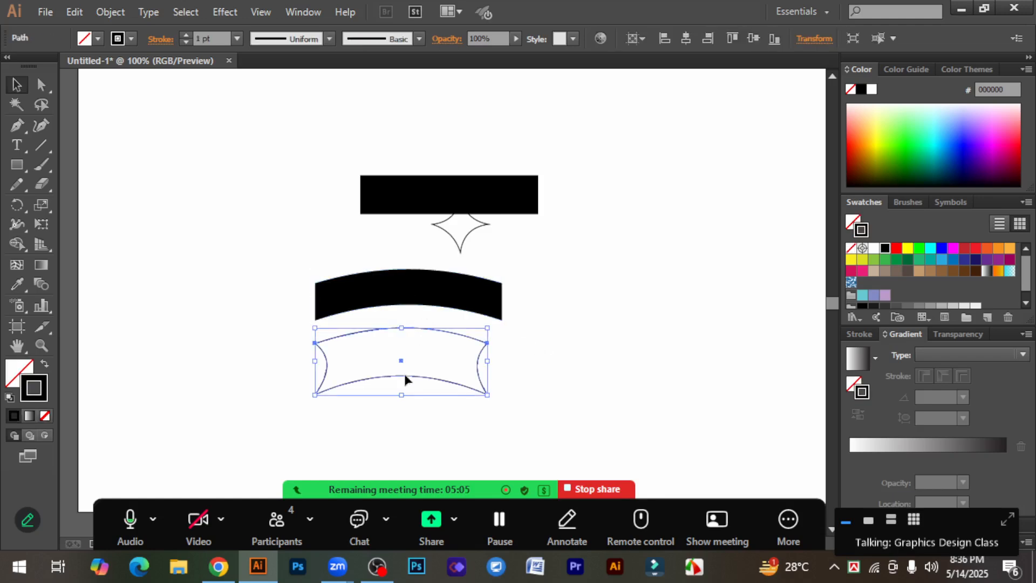
pyautogui.moveTo(402, 395); pyautogui.dragTo(454, 387)
pyautogui.click(497, 392)
pyautogui.click(568, 354)
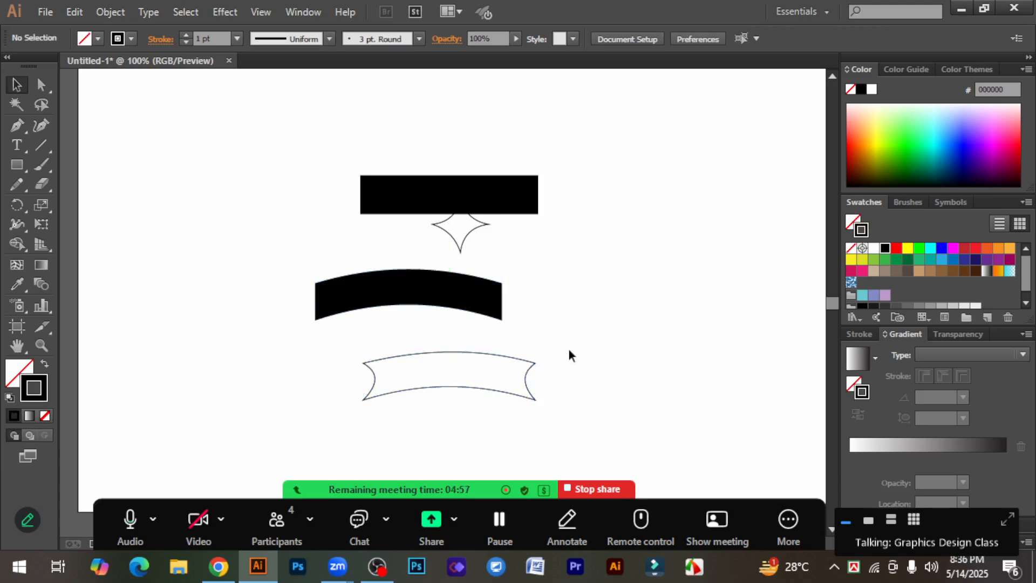
# Step: Move the four-pointed star away from the black rectangle into the empty area right of the banners
pyautogui.moveTo(316, 154); pyautogui.dragTo(588, 413)
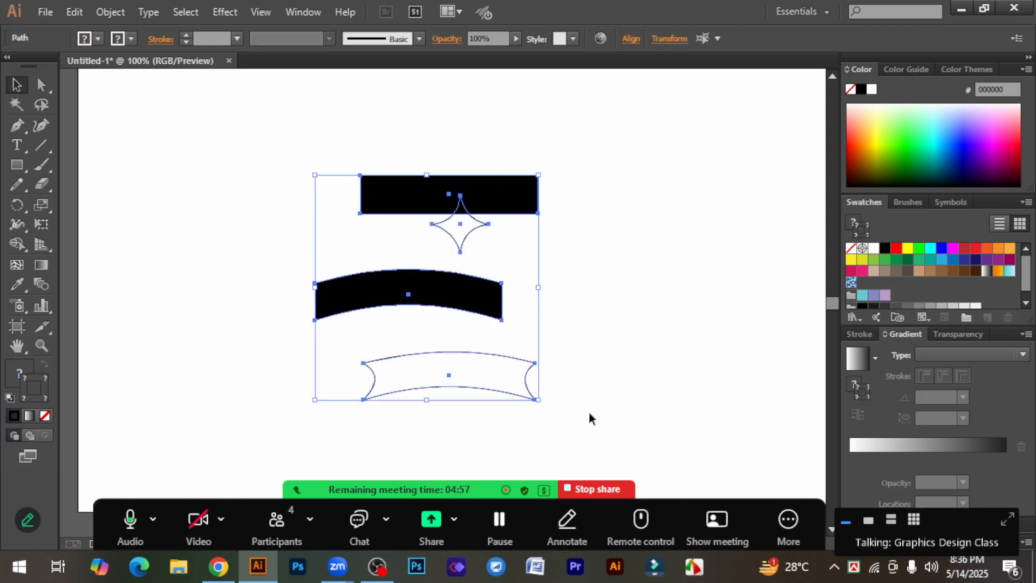
pyautogui.click(574, 373)
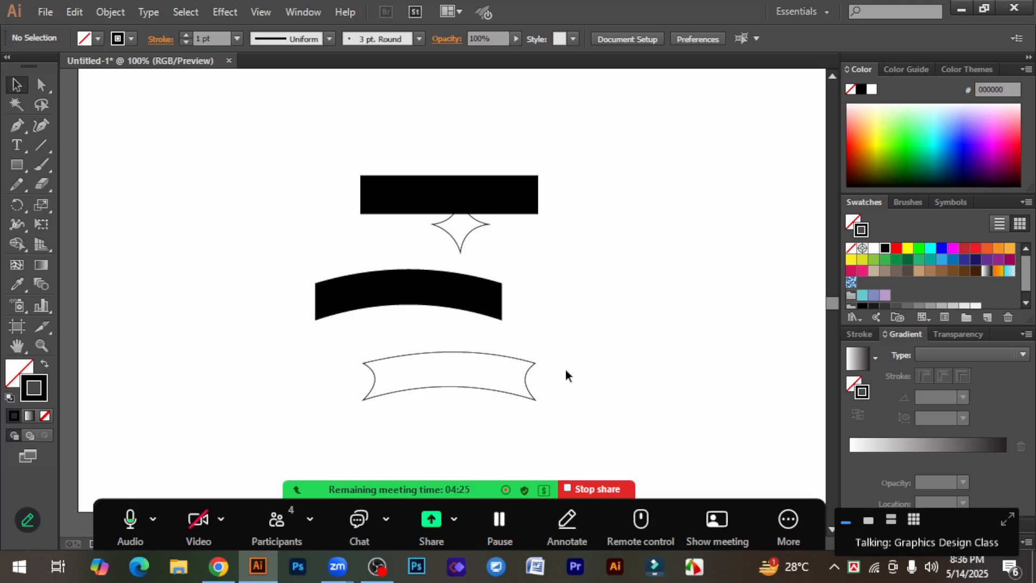
pyautogui.moveTo(461, 232); pyautogui.dragTo(678, 323)
pyautogui.click(694, 403)
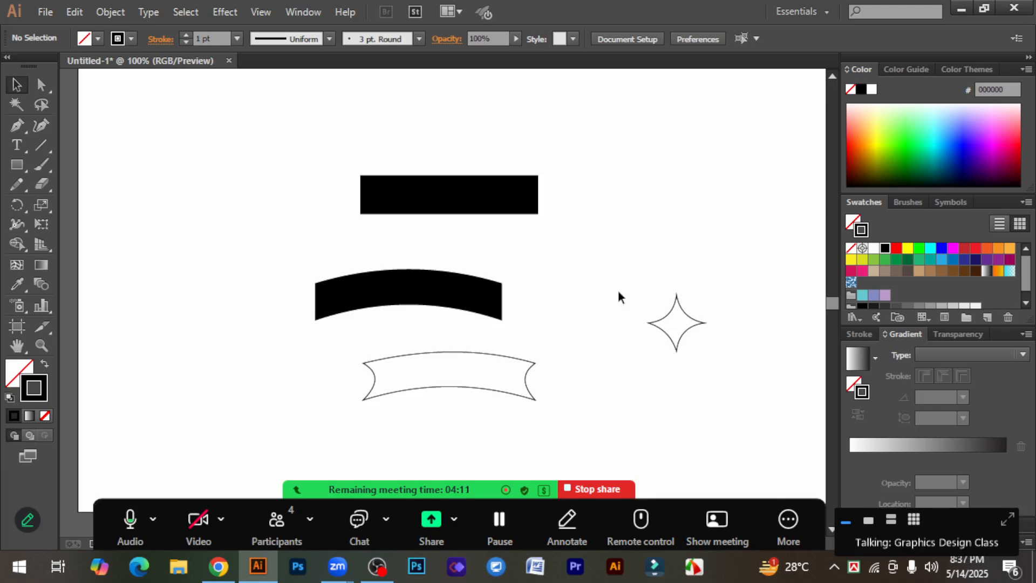
pyautogui.click(451, 190)
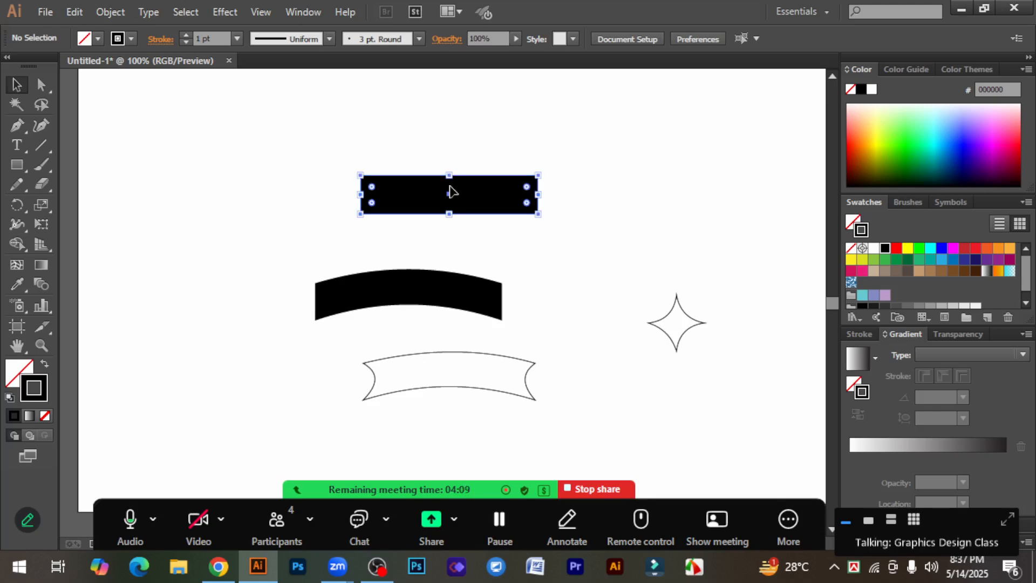
pyautogui.click(433, 281)
pyautogui.click(522, 338)
pyautogui.click(443, 287)
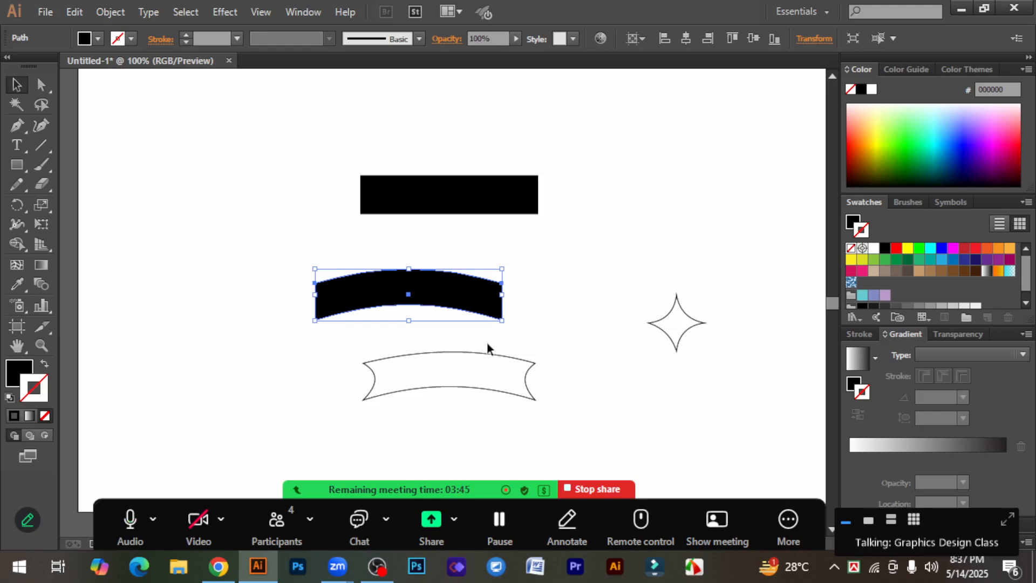
pyautogui.click(563, 354)
pyautogui.click(484, 305)
pyautogui.click(529, 320)
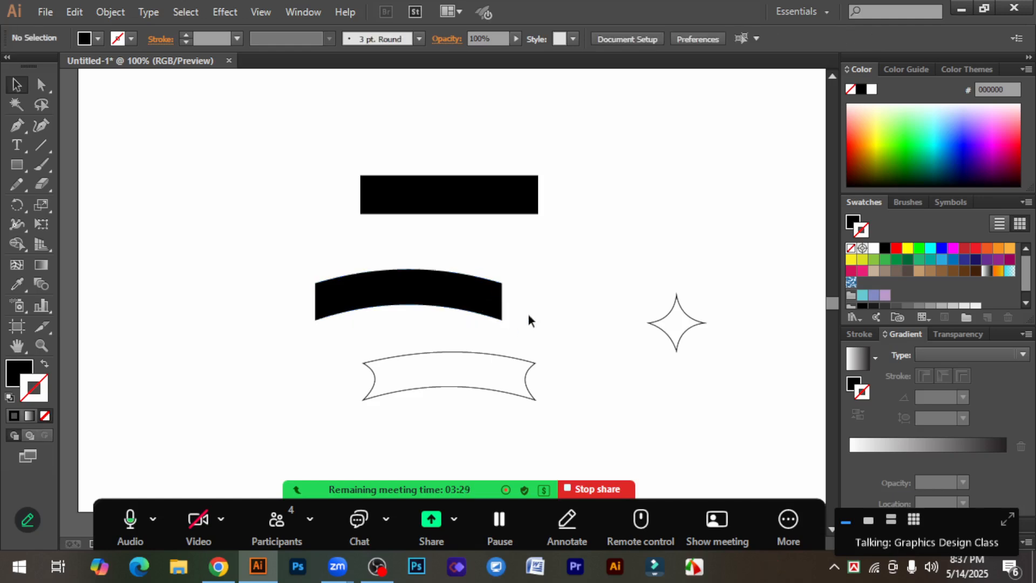
pyautogui.click(424, 291)
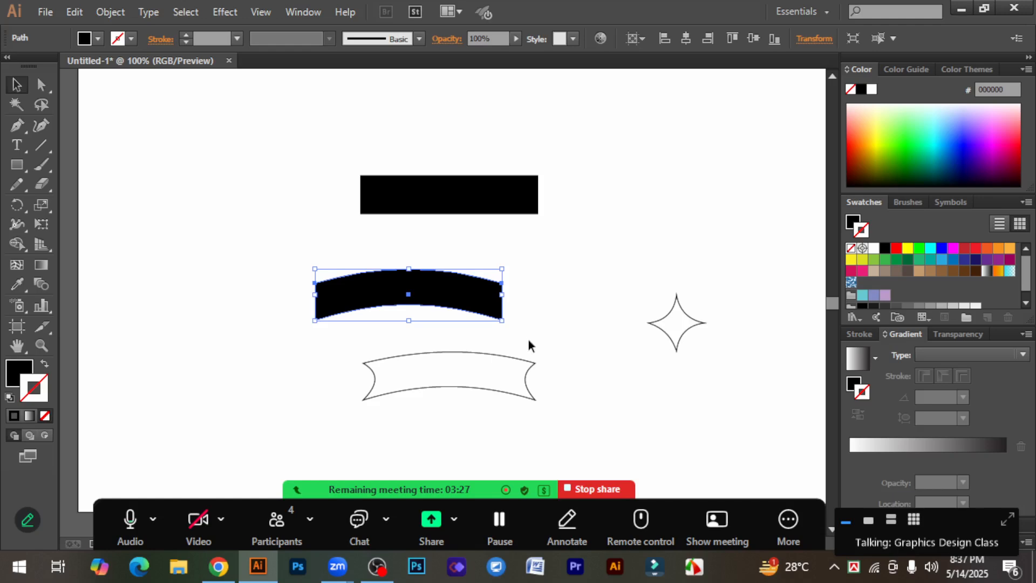
pyautogui.click(578, 378)
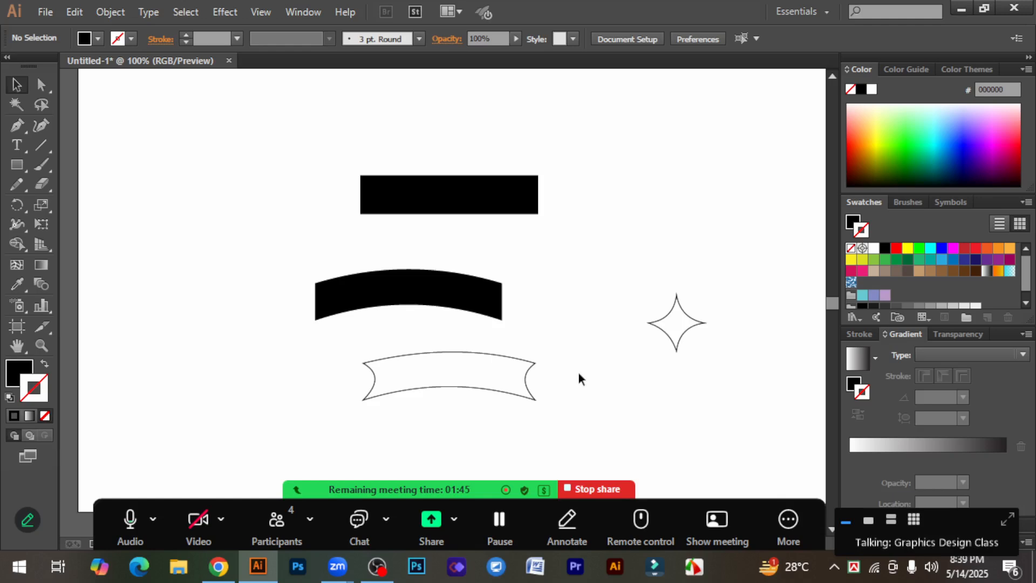
# Step: Move the floating meeting speaker bar higher and select the four-pointed star
pyautogui.moveTo(973, 528); pyautogui.dragTo(978, 425)
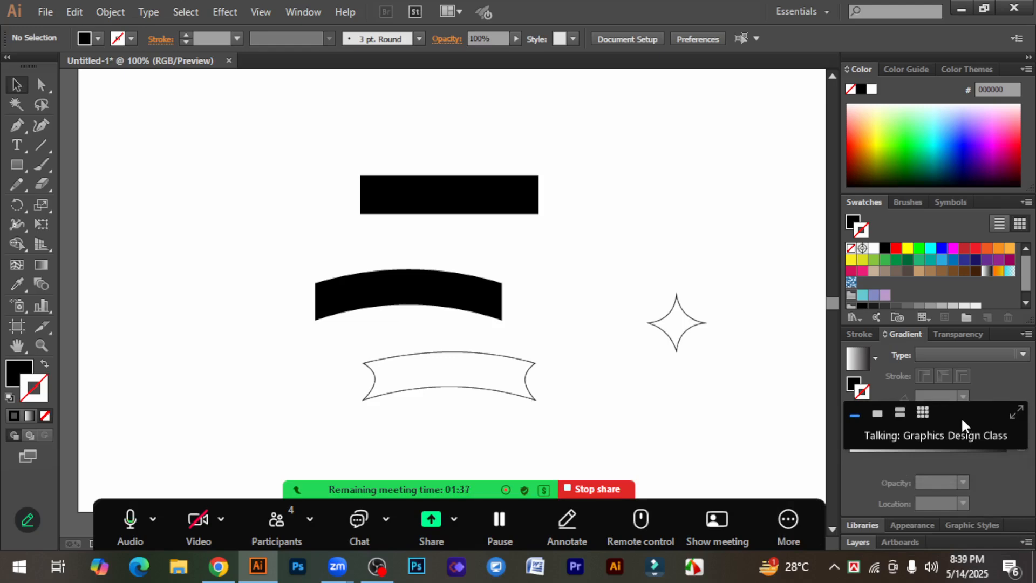
pyautogui.moveTo(647, 284)
pyautogui.mouseDown()
pyautogui.moveTo(715, 338)
pyautogui.moveTo(645, 249)
pyautogui.moveTo(736, 380)
pyautogui.mouseUp()
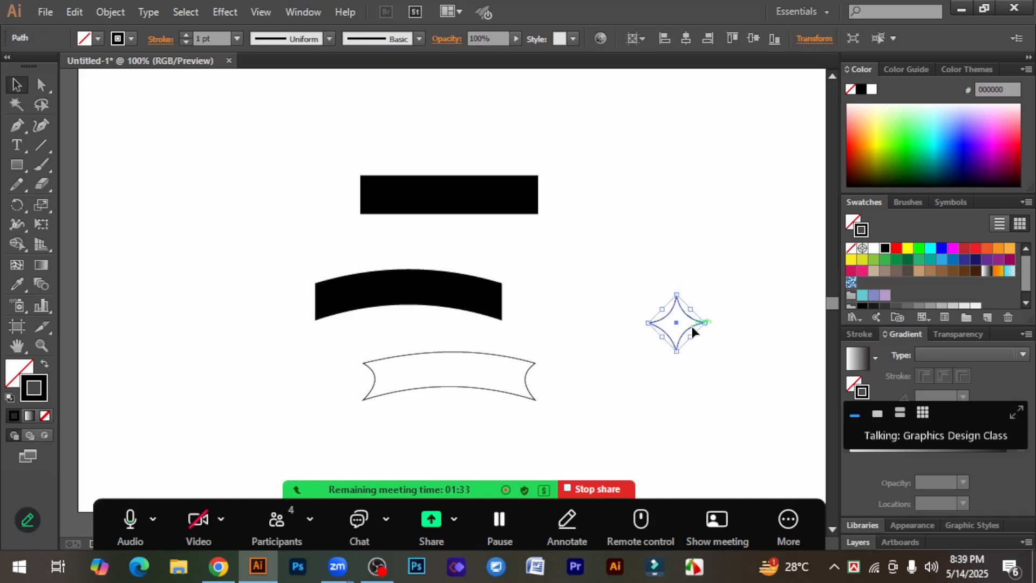